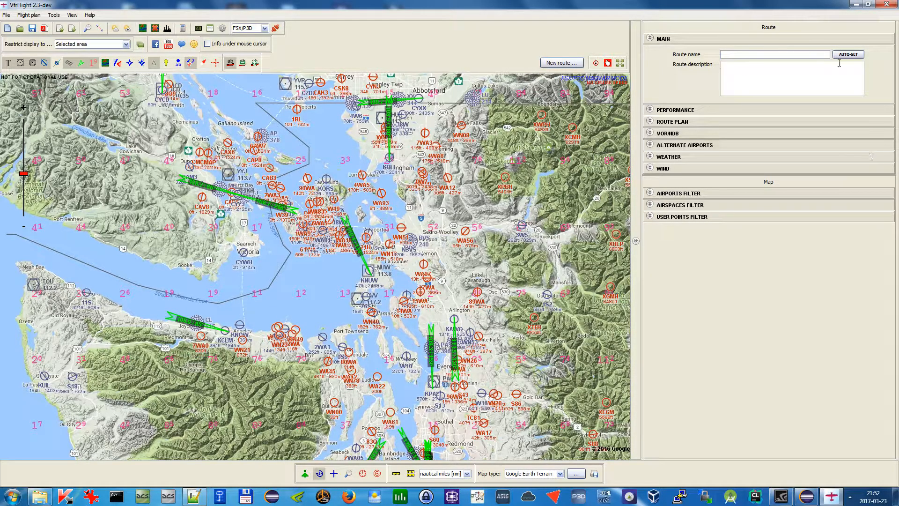
Expand the Performance section of the route panel
left_click(800, 65)
left_click(791, 111)
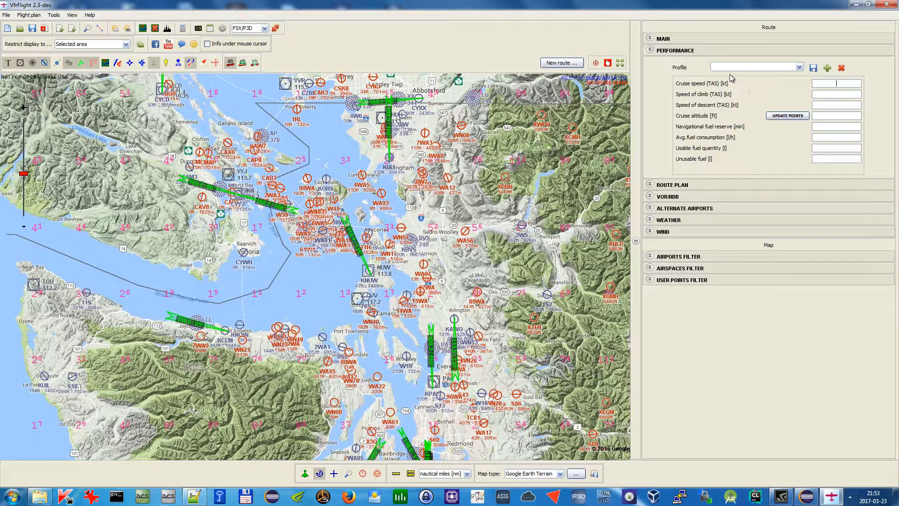
Review the distance, speed, altitude and fuel unit options in the Settings dialog, then close it without saving
left_click(224, 32)
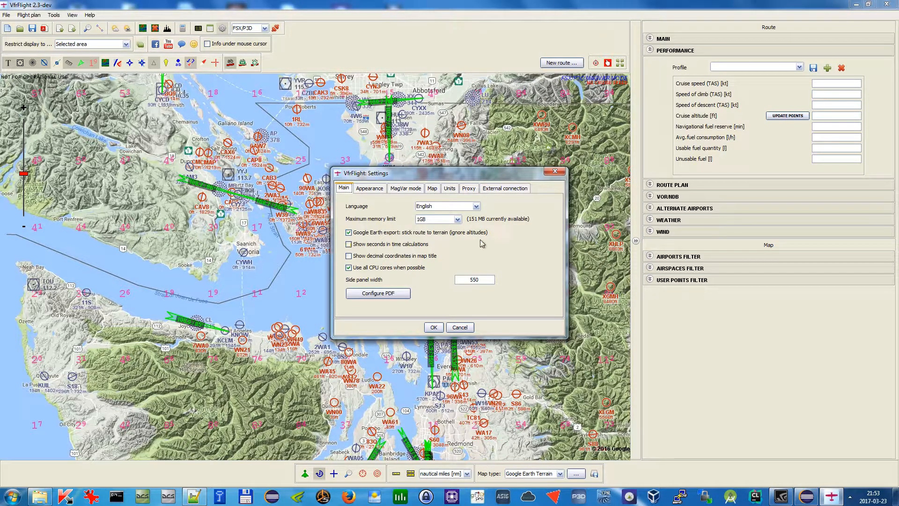
left_click(454, 191)
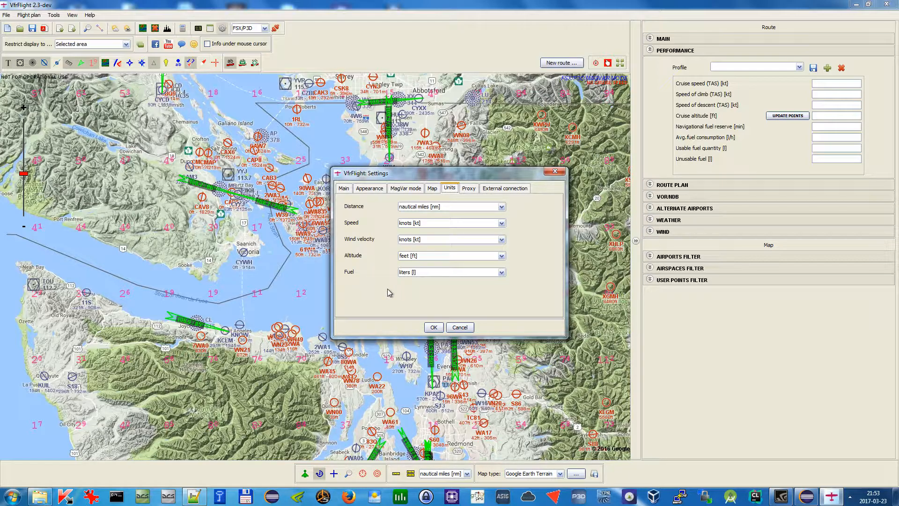
left_click(477, 209)
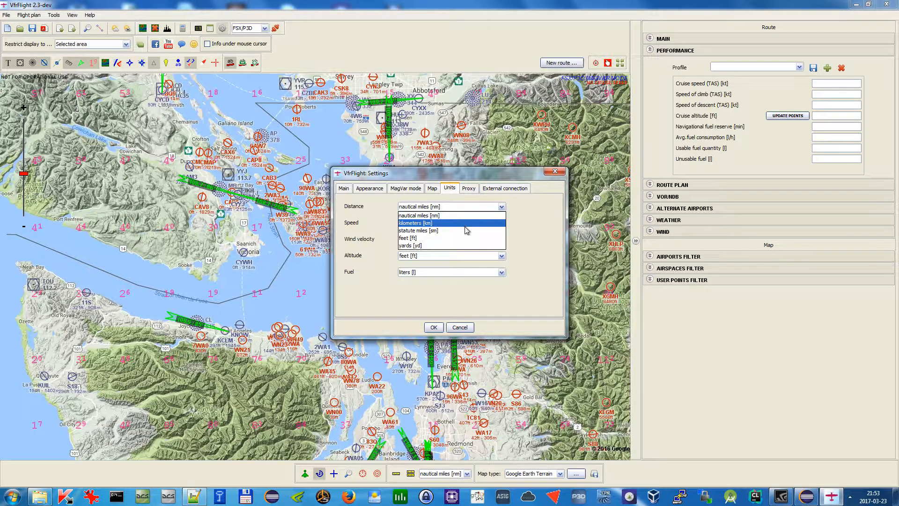
left_click(471, 207)
left_click(462, 224)
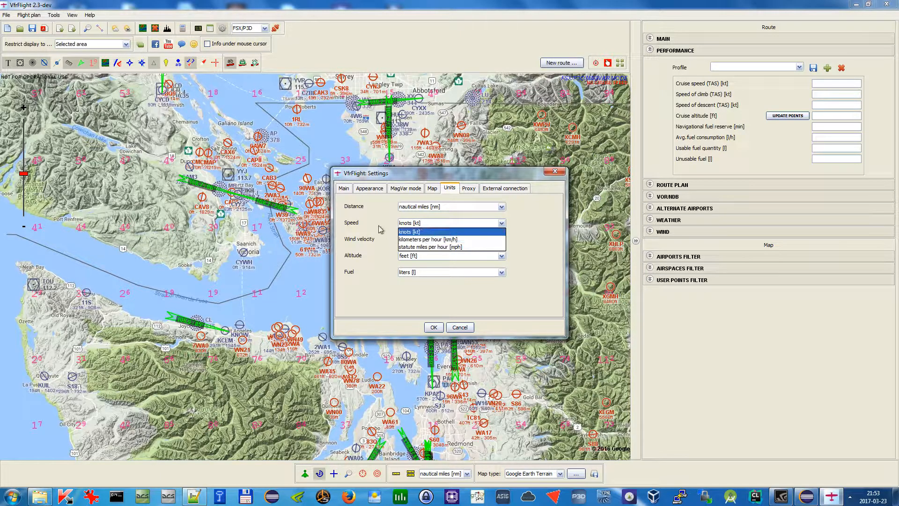
left_click(380, 229)
left_click(413, 255)
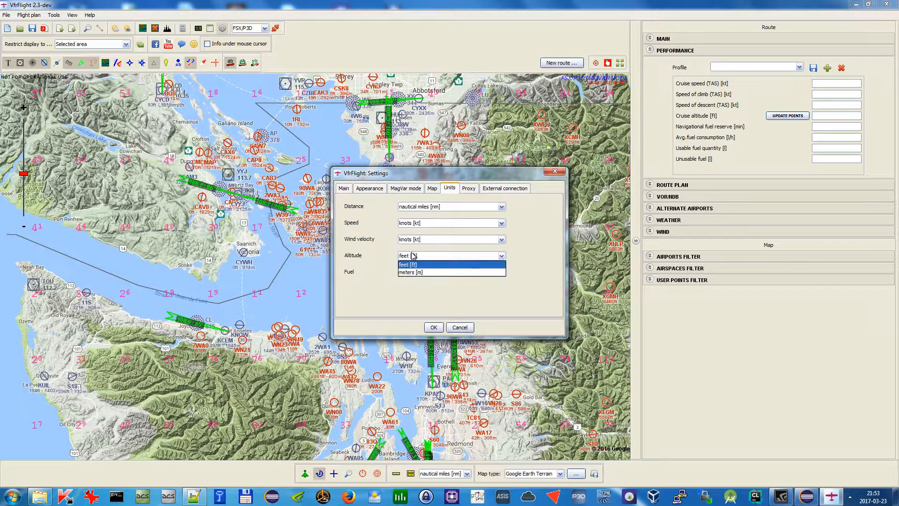
left_click(412, 265)
left_click(420, 274)
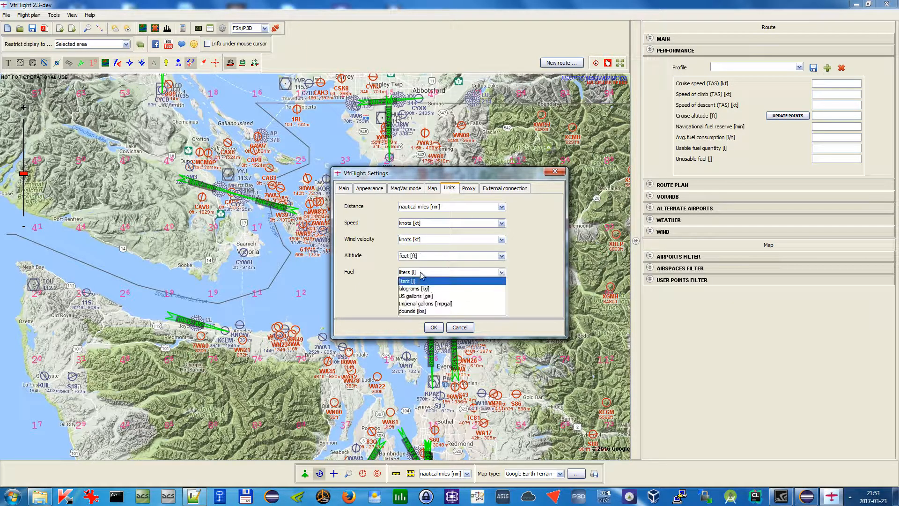
left_click(434, 296)
left_click(554, 171)
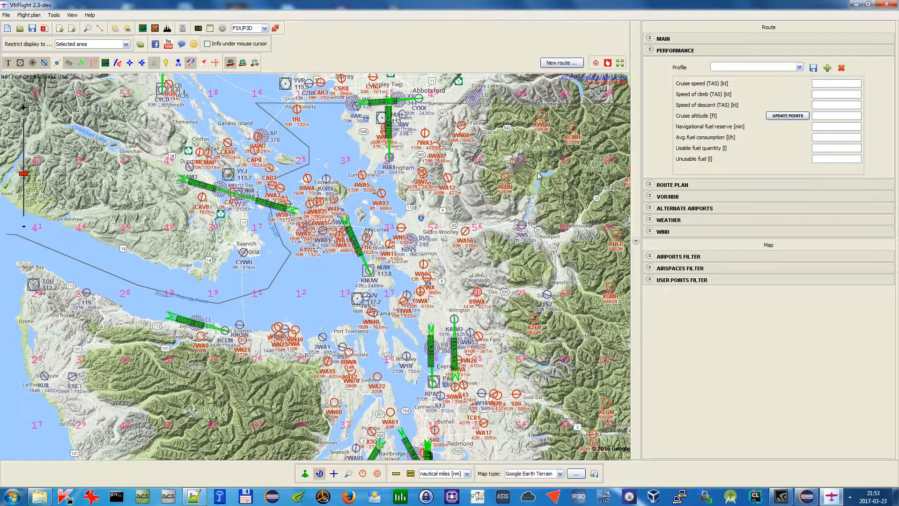
Zoom in near Nanaimo and add the CYCD airport as the route's starting point
left_click_drag(472, 183, 495, 202)
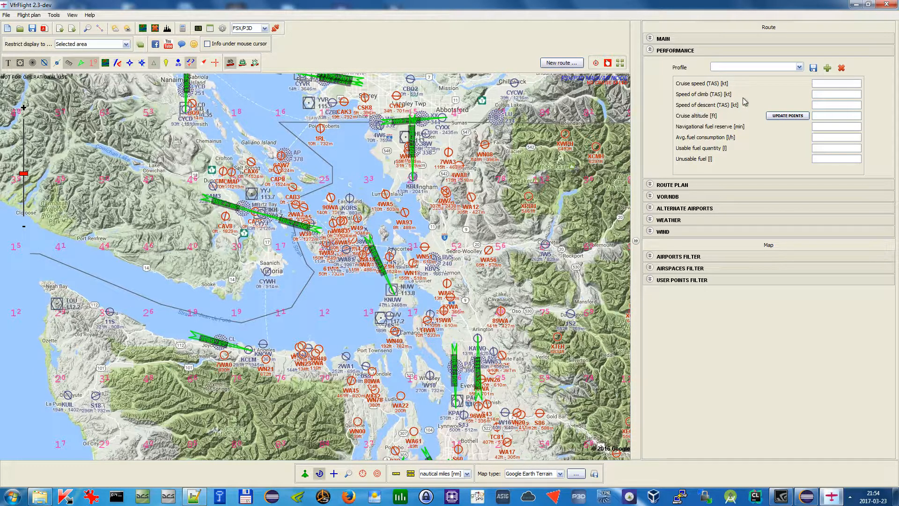
left_click_drag(352, 207, 413, 315)
scroll(262, 211, "up", 2)
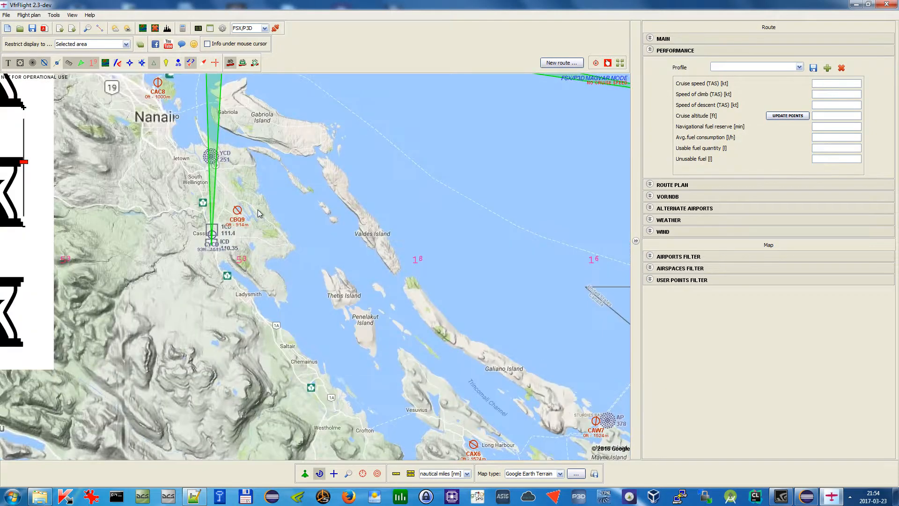
left_click_drag(328, 250, 320, 255)
right_click(197, 241)
left_click(269, 246)
Extend the route from CYCD through YVR and CZBB to 4W6
scroll(341, 227, "down", 1)
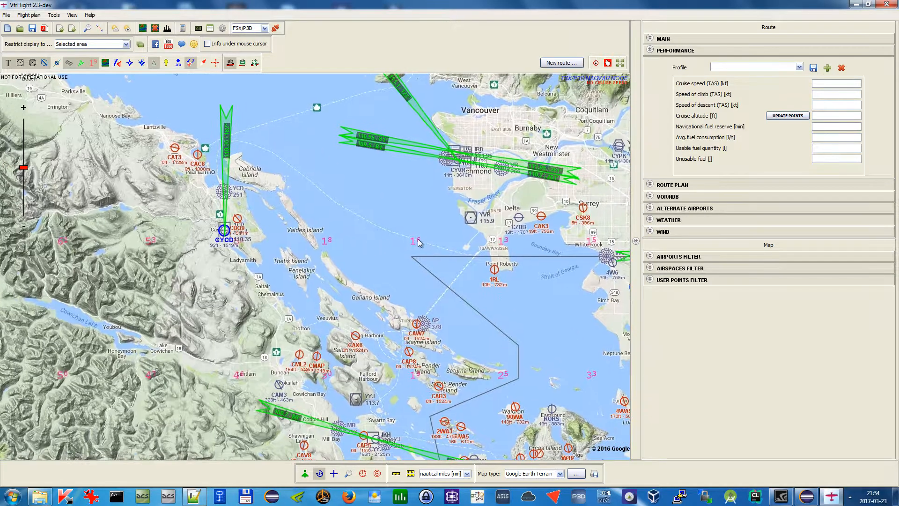
right_click(474, 222)
left_click(487, 222)
right_click(520, 219)
left_click(550, 222)
left_click_drag(516, 289, 485, 299)
right_click(538, 227)
left_click(570, 237)
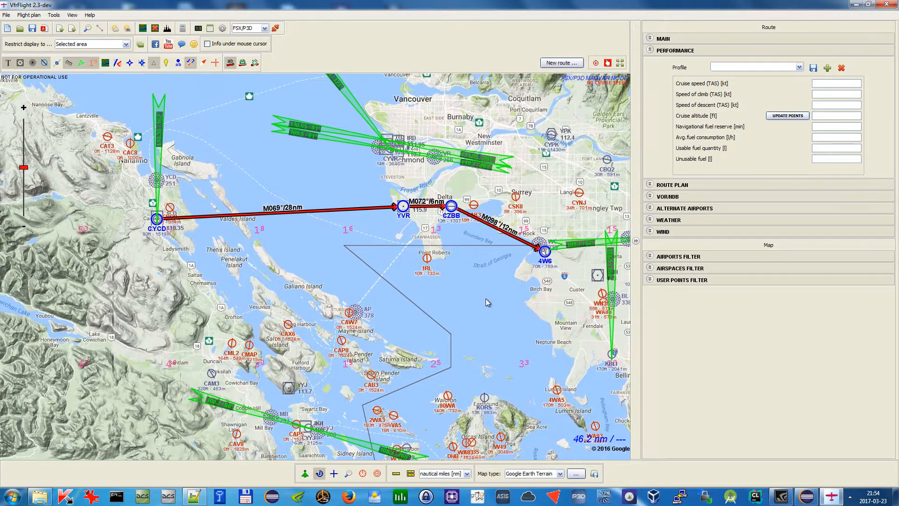
Load the Cessna 150 aircraft performance profile for the route
left_click(799, 67)
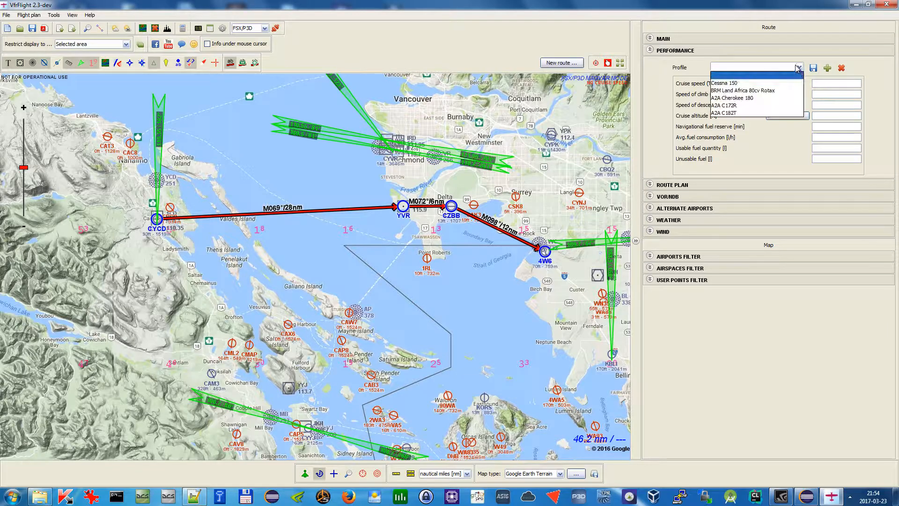
left_click(795, 83)
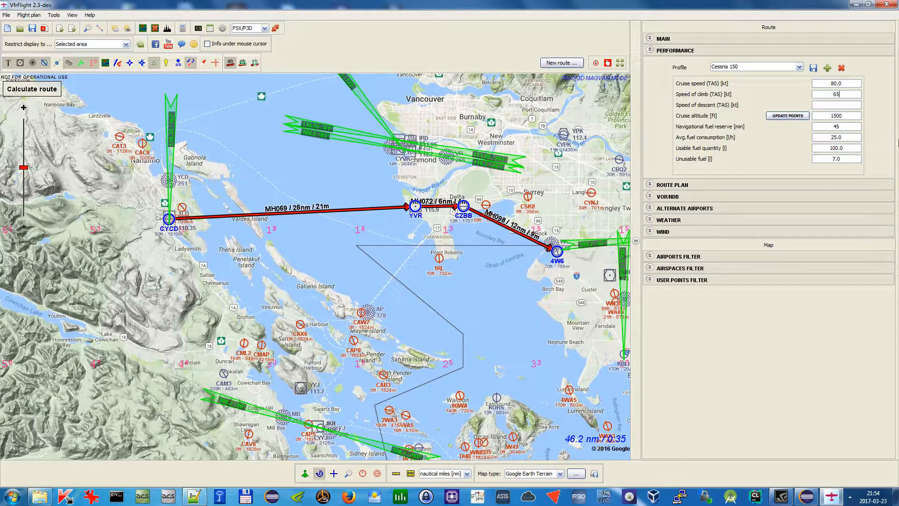
left_click(850, 102)
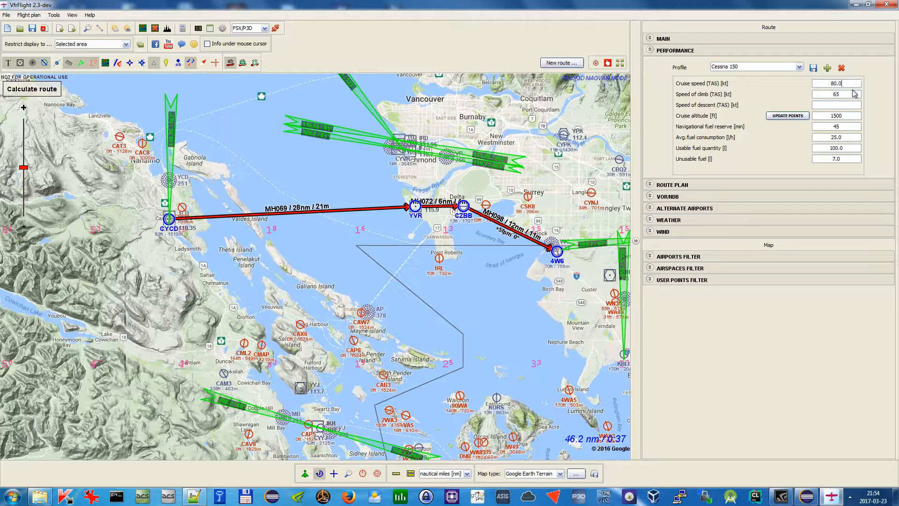
left_click_drag(387, 215, 395, 237)
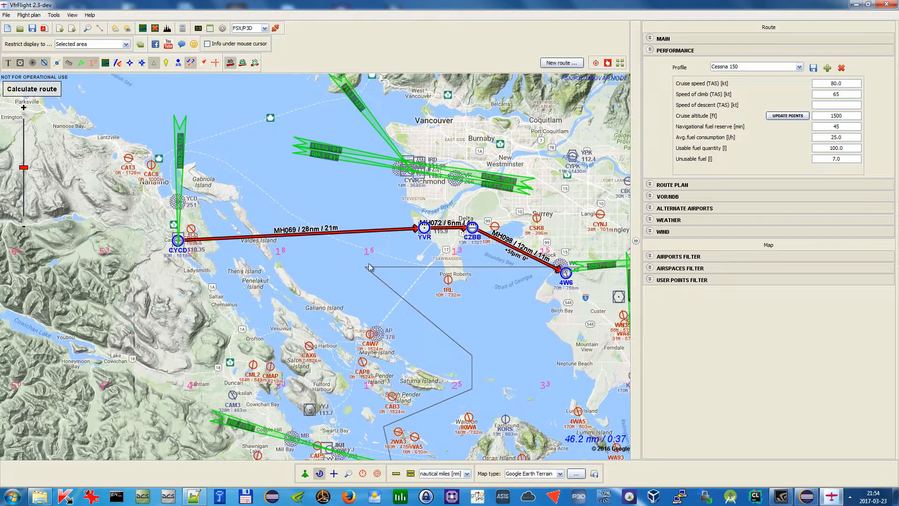
Set the altitudes of the YVR and CZBB waypoints to 5000 ft
double_click(425, 234)
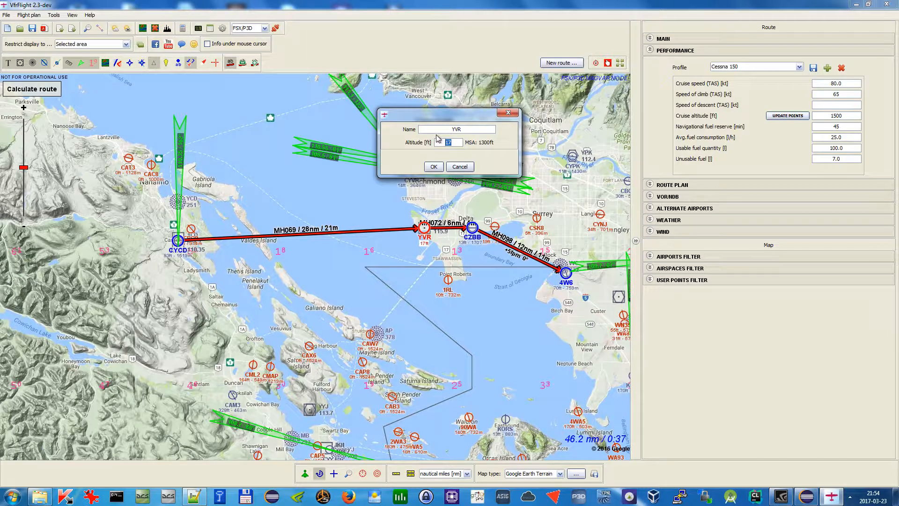
key("Return")
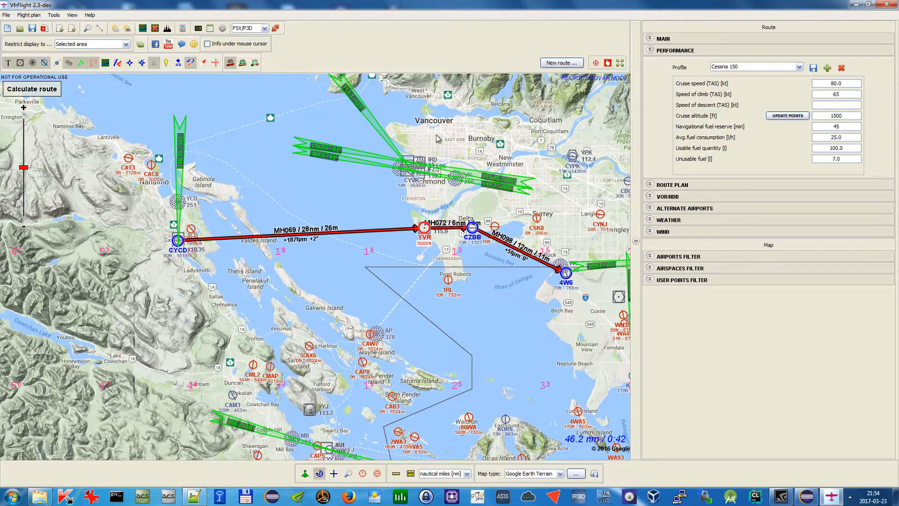
double_click(472, 229)
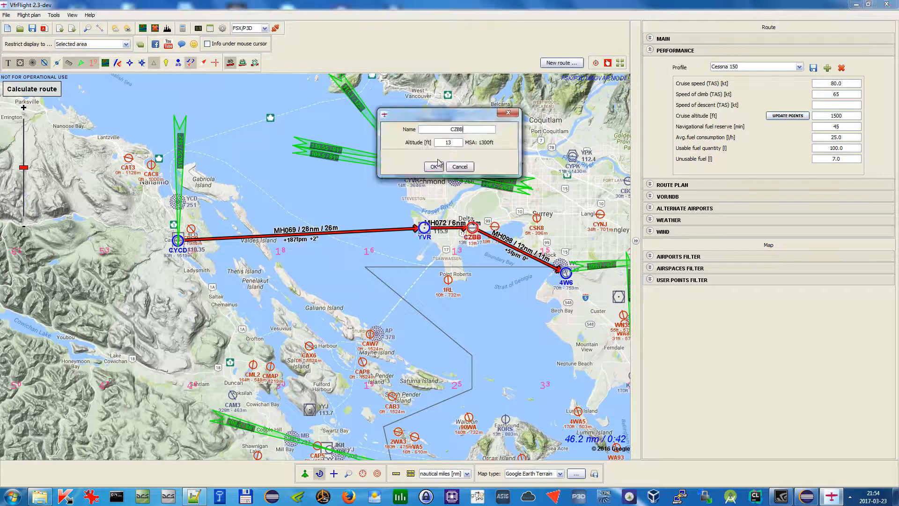
type("5000")
key("Return")
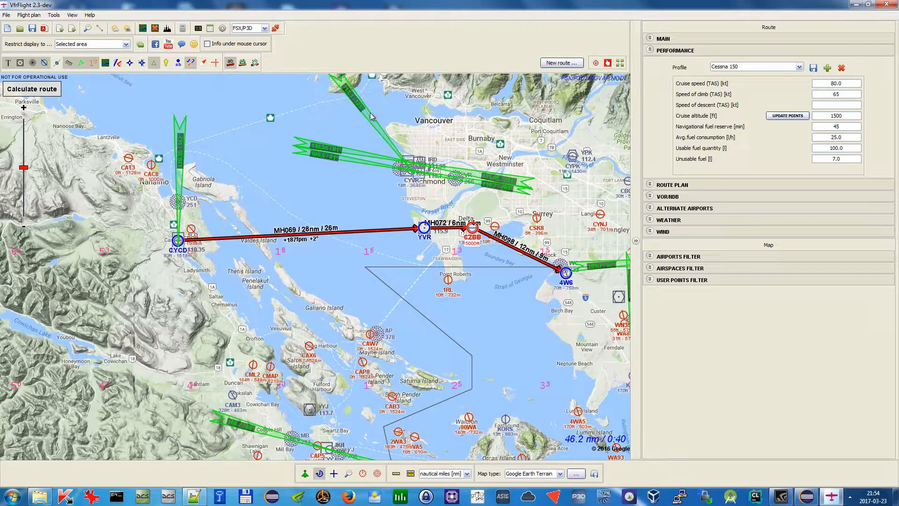
left_click(179, 242)
left_click(424, 229)
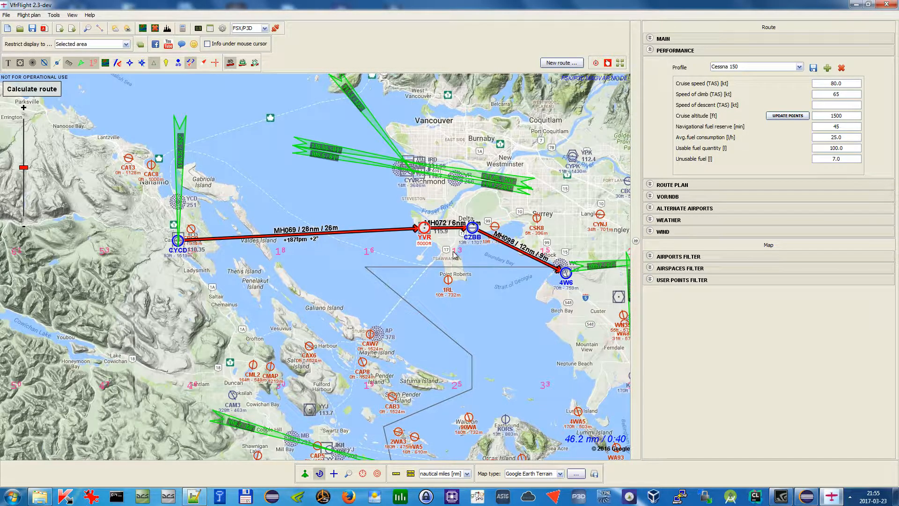
mouse_move(424, 229)
left_mouse_down()
mouse_move(224, 237)
mouse_move(424, 233)
left_mouse_up()
left_click_drag(370, 327, 384, 328)
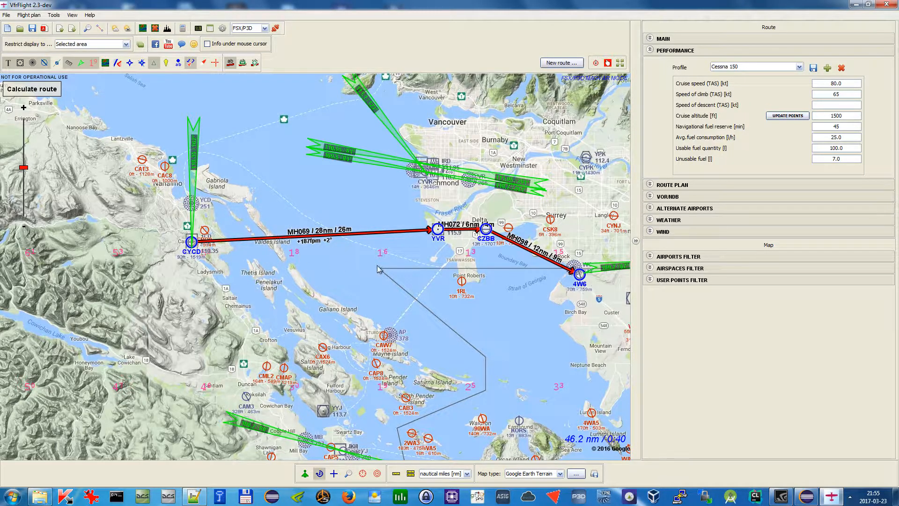
Open the wind settings and set the wind to 082 degrees at 100 kt
left_click(722, 231)
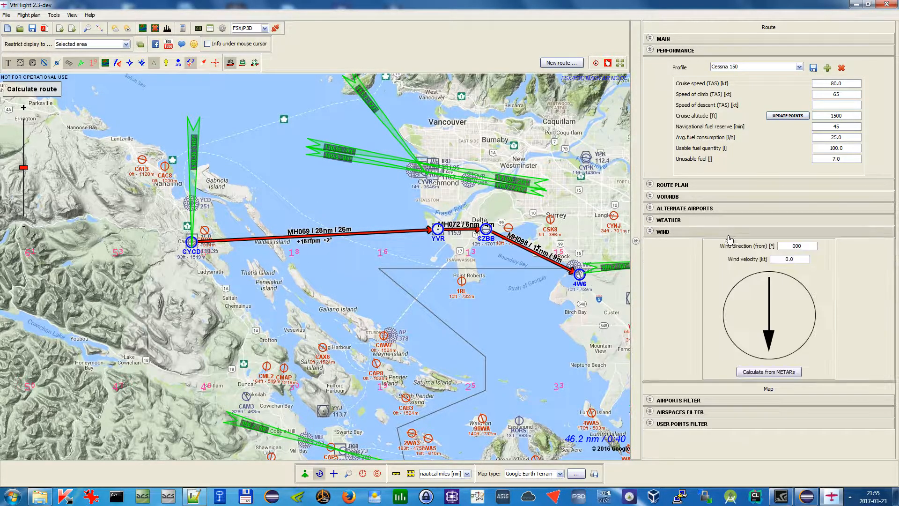
left_click_drag(775, 336, 743, 322)
left_click_drag(807, 259, 737, 258)
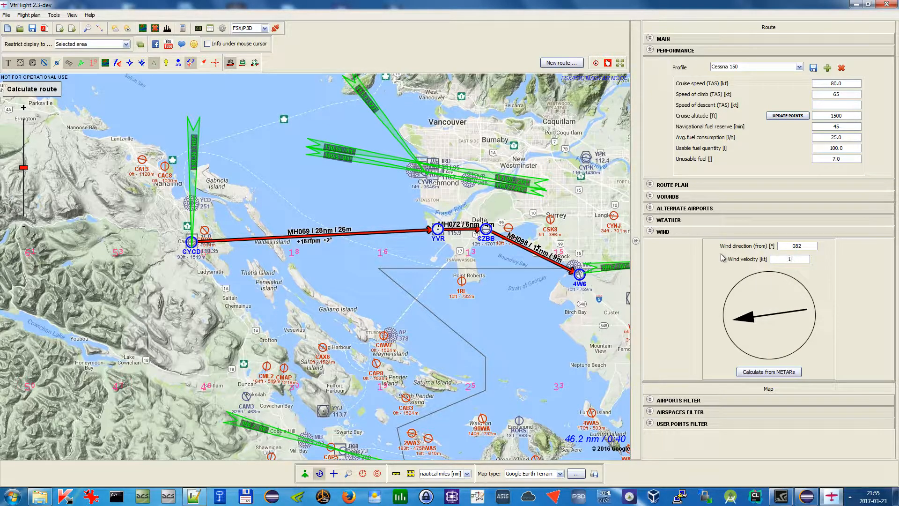
key("Return")
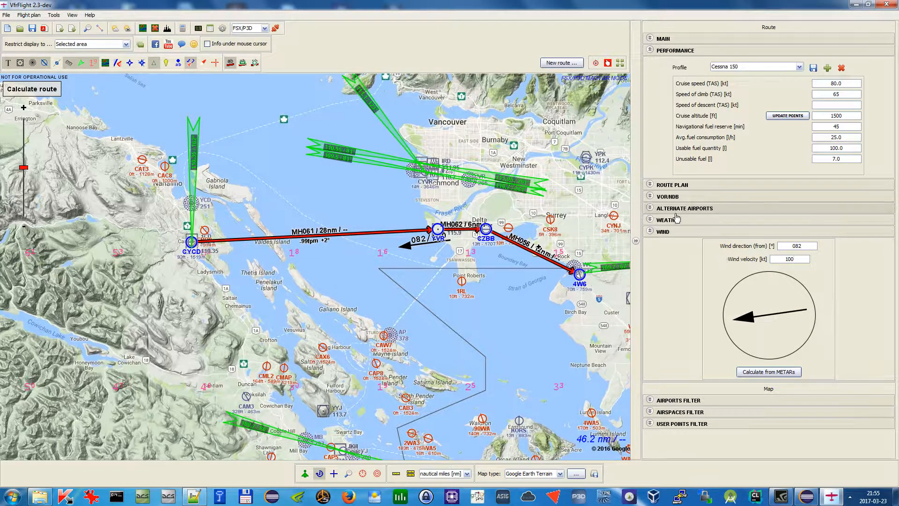
Move the wind indicator label below the first route leg on the map
left_click_drag(402, 255, 320, 294)
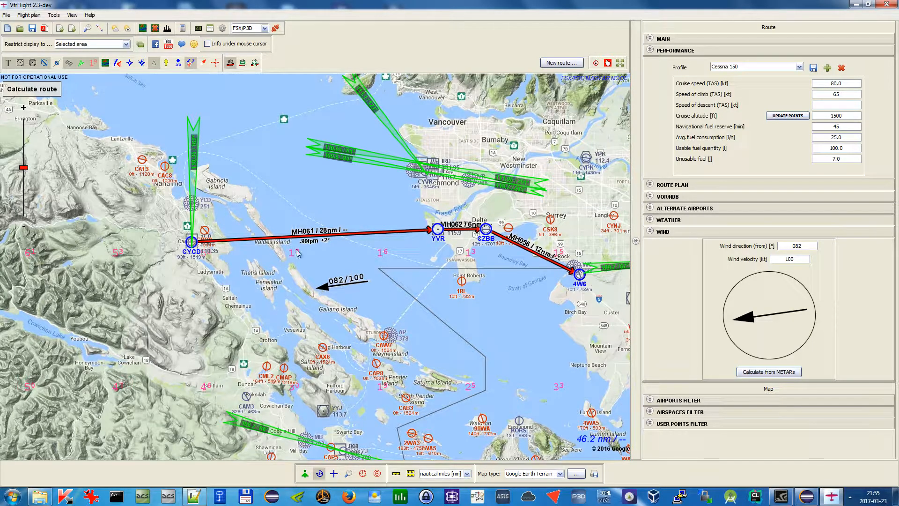
scroll(303, 249, "up", 1)
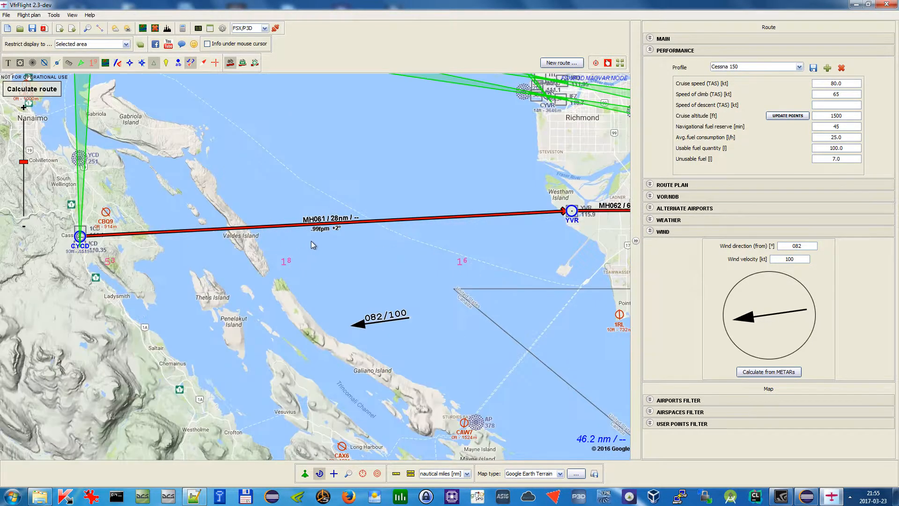
scroll(320, 237, "down", 1)
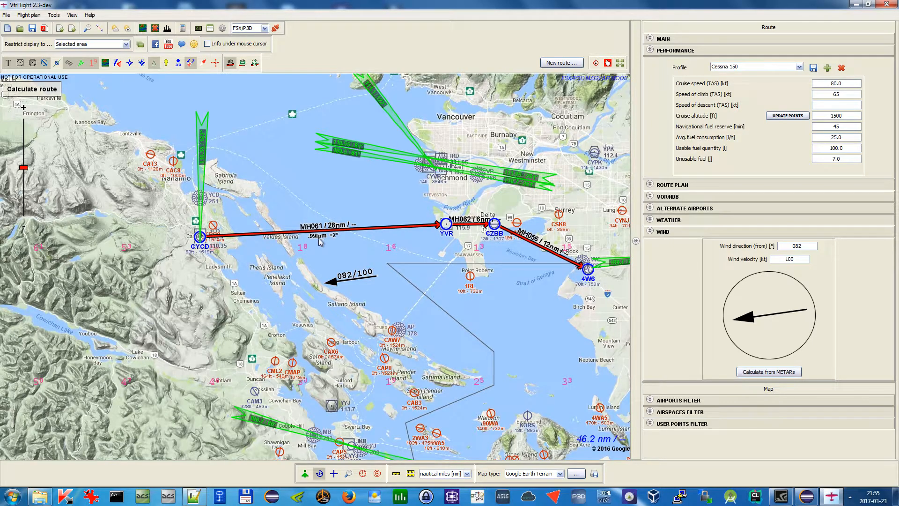
scroll(319, 241, "up", 1)
scroll(317, 237, "down", 1)
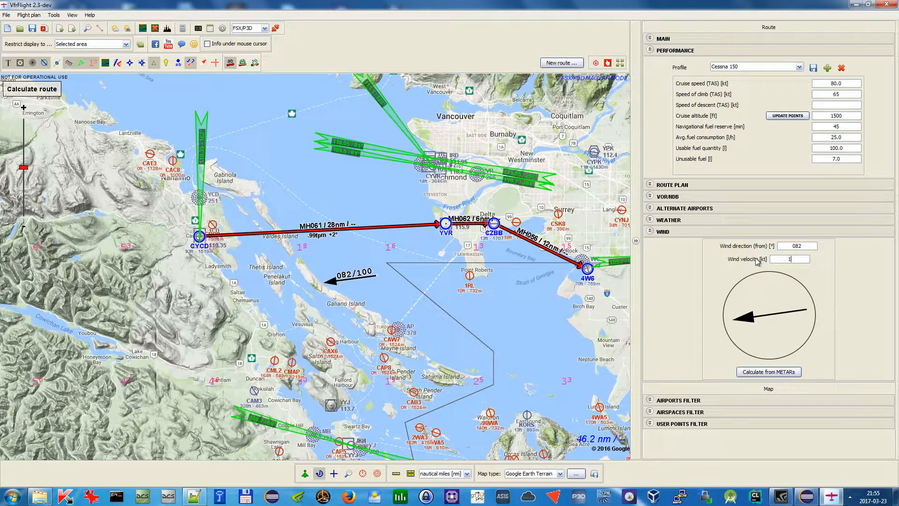
Change the wind to 094 degrees at 10 kt
key("Return")
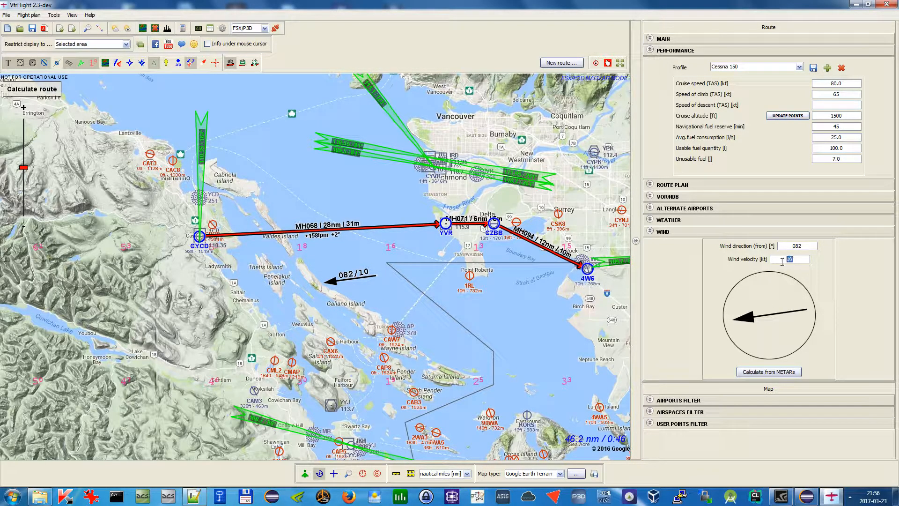
left_click_drag(416, 331, 428, 360)
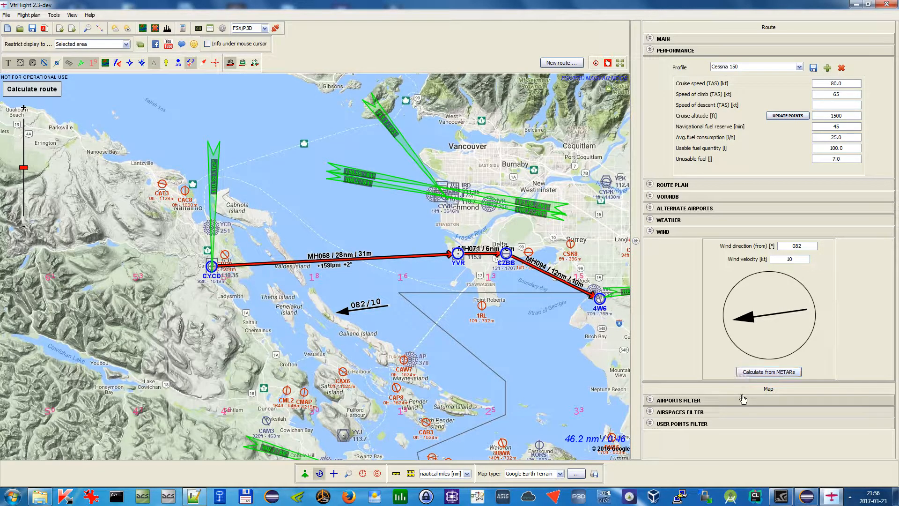
mouse_move(750, 323)
left_mouse_down()
mouse_move(759, 280)
mouse_move(790, 285)
mouse_move(805, 314)
mouse_move(802, 354)
mouse_move(752, 349)
mouse_move(736, 313)
left_mouse_up()
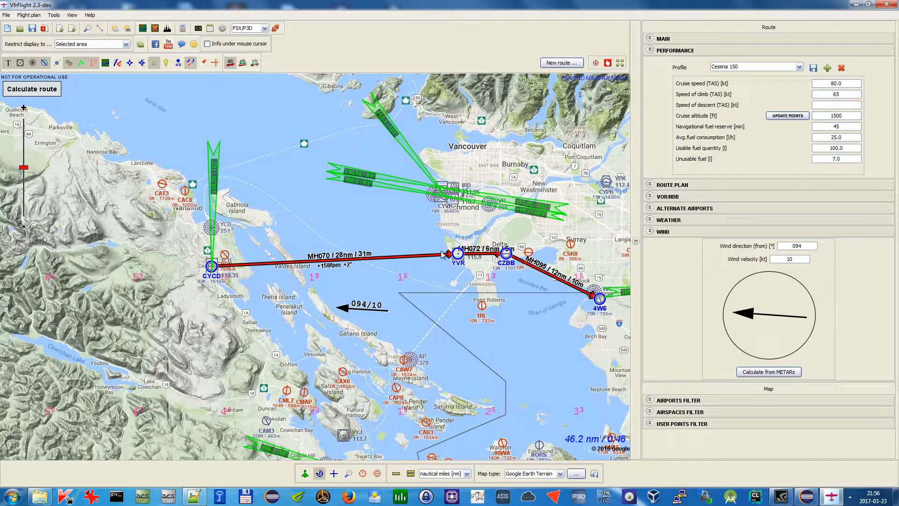
left_click_drag(571, 208, 511, 212)
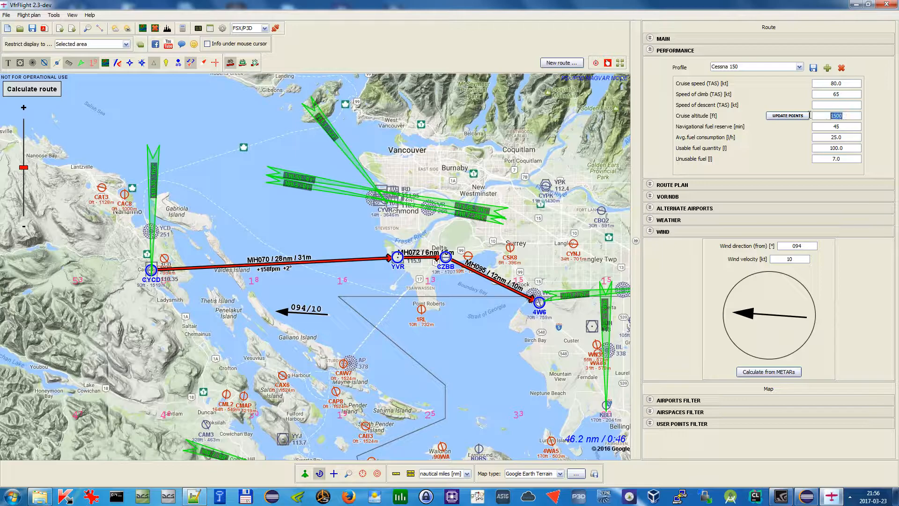
Apply the 1500 ft cruise altitude to the route points
left_click(792, 117)
left_click(448, 258)
double_click(850, 127)
Calculate the route, review the leg results, and close the calculation window
left_click(38, 94)
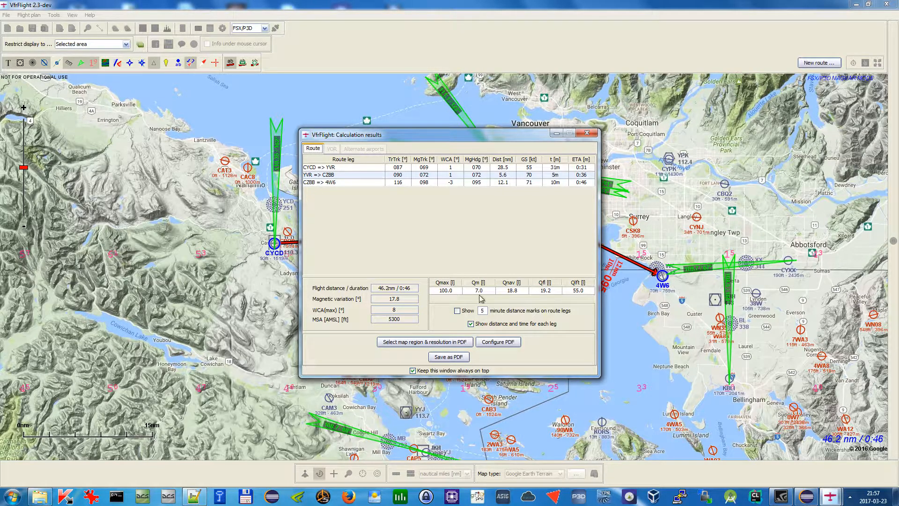
left_click(591, 133)
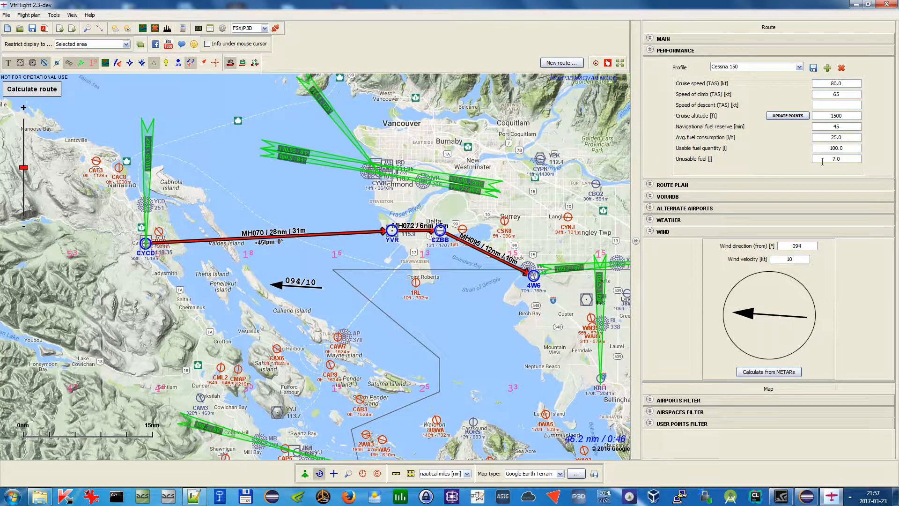
Recalculate the route twice, reviewing the leg results each time, and close the calculation results window
left_click(32, 89)
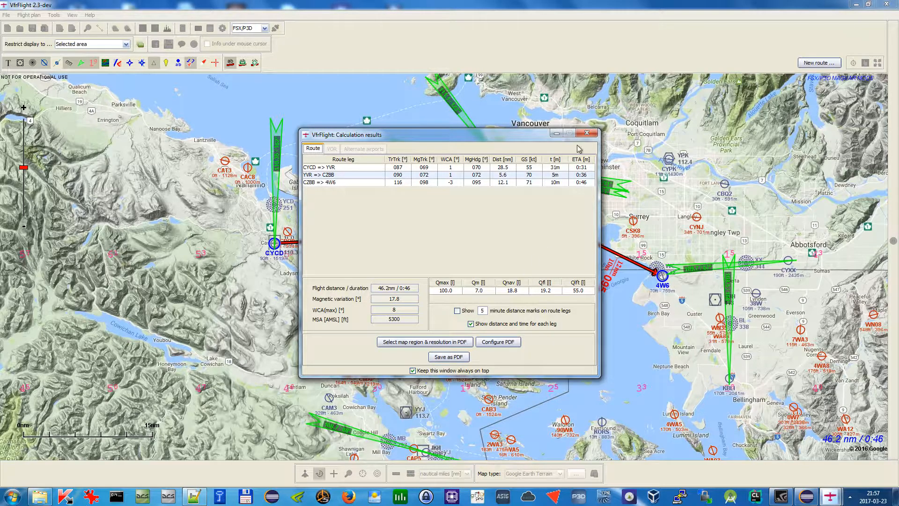
left_click(586, 134)
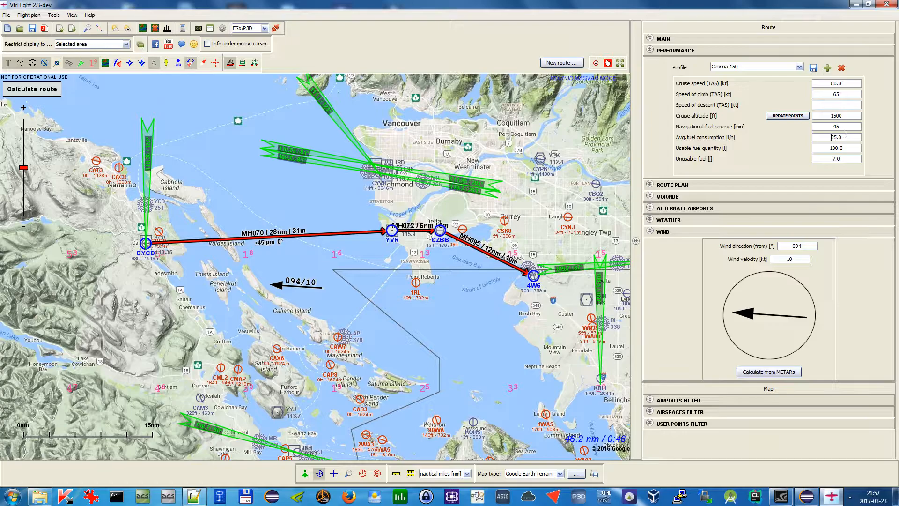
triple_click(822, 139)
left_click(40, 96)
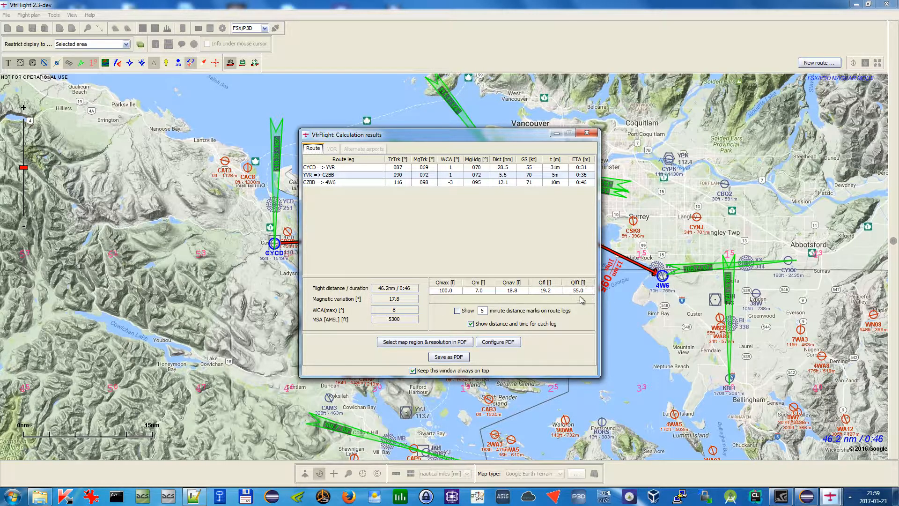
left_click(587, 133)
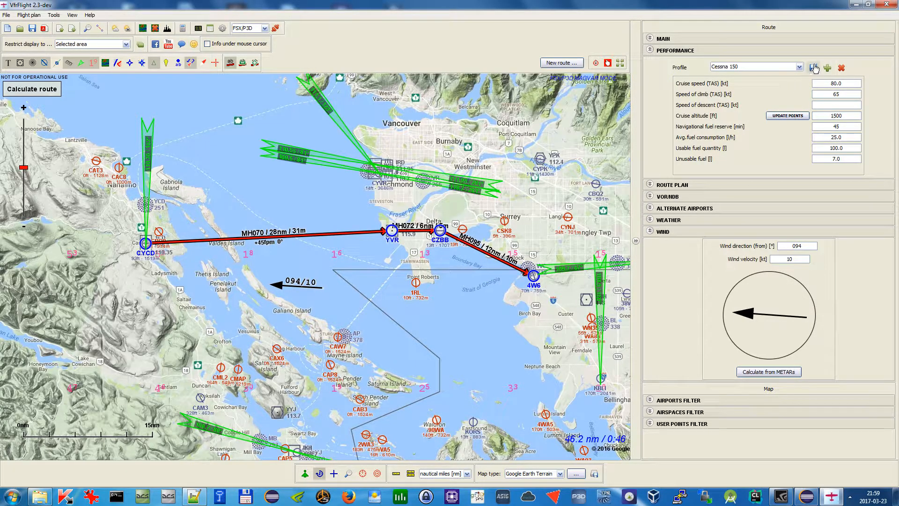
Switch the aircraft profile to BRM Land Africa 80cv Rotax
left_click(800, 67)
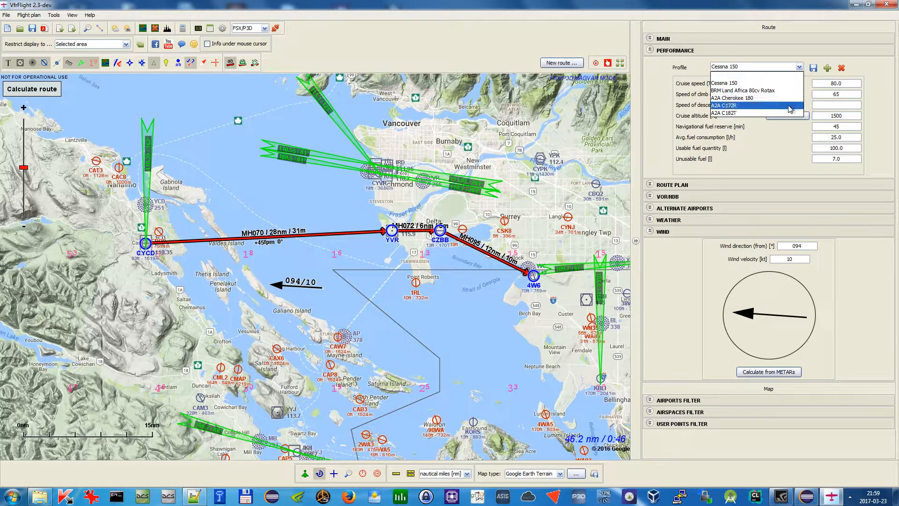
left_click(797, 52)
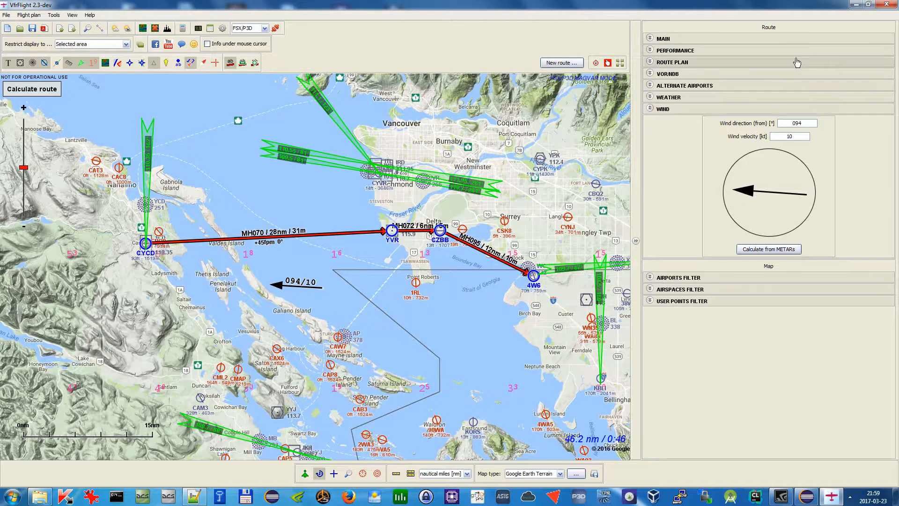
left_click(796, 51)
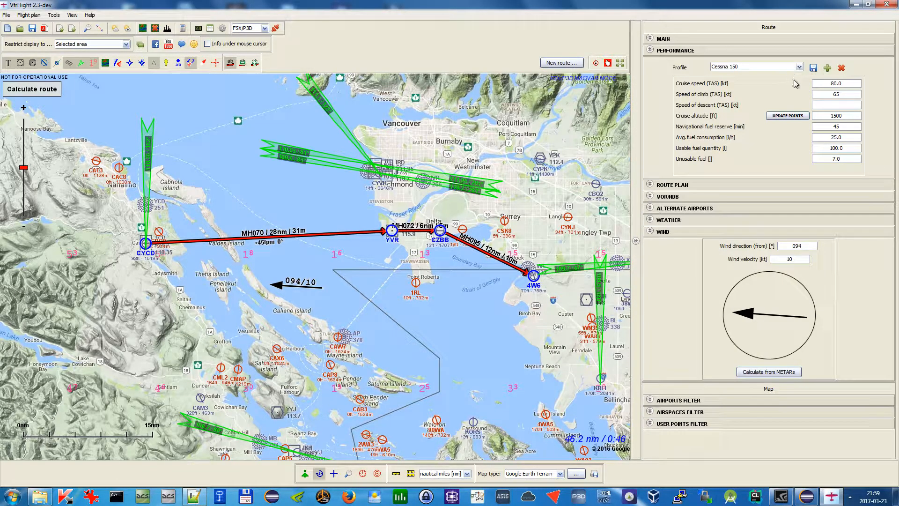
left_click(779, 68)
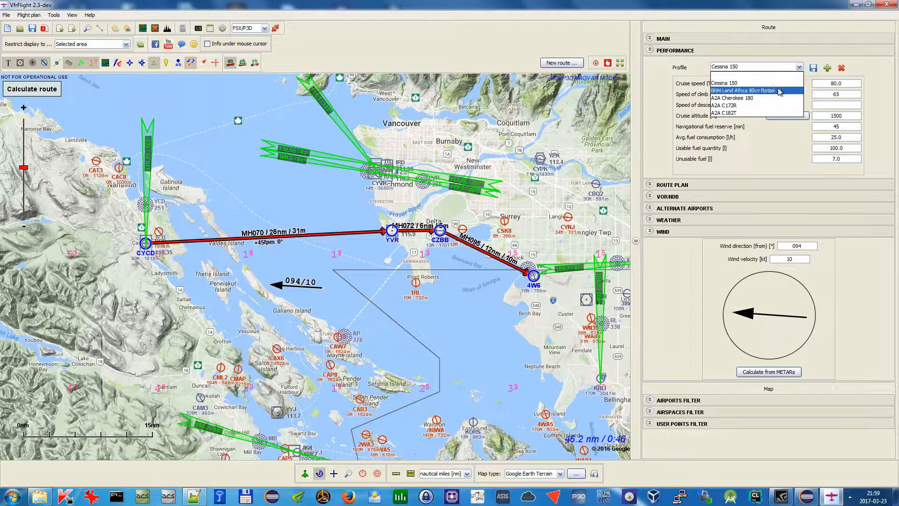
left_click(779, 92)
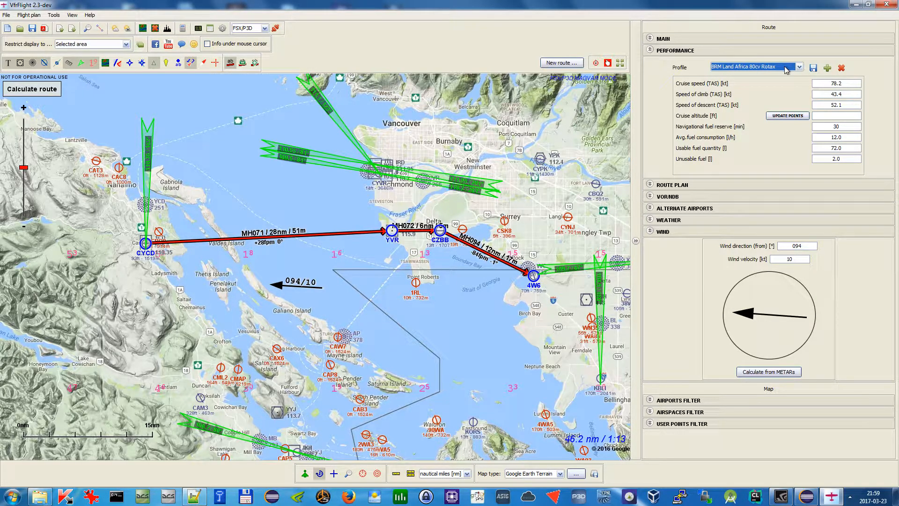
Set the cruise speed to 77 kt and save it as a new profile named ZZZ
left_click(787, 70)
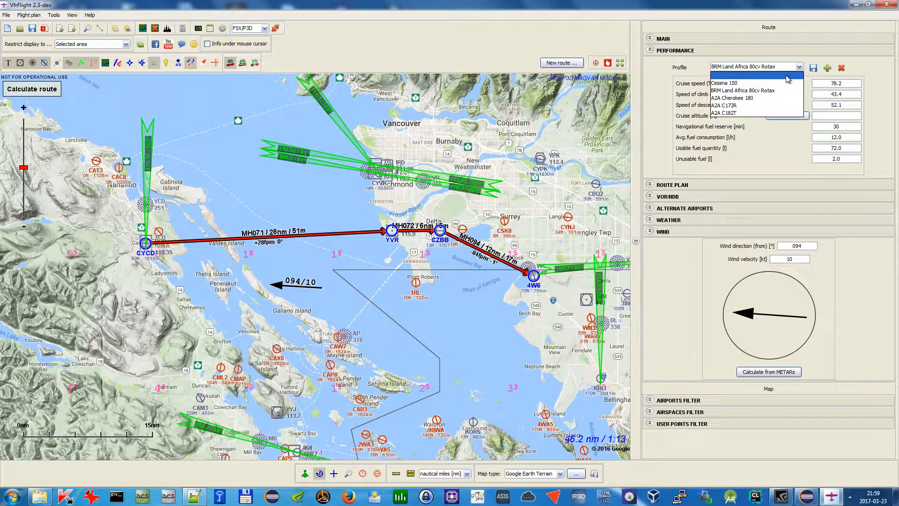
left_click(793, 71)
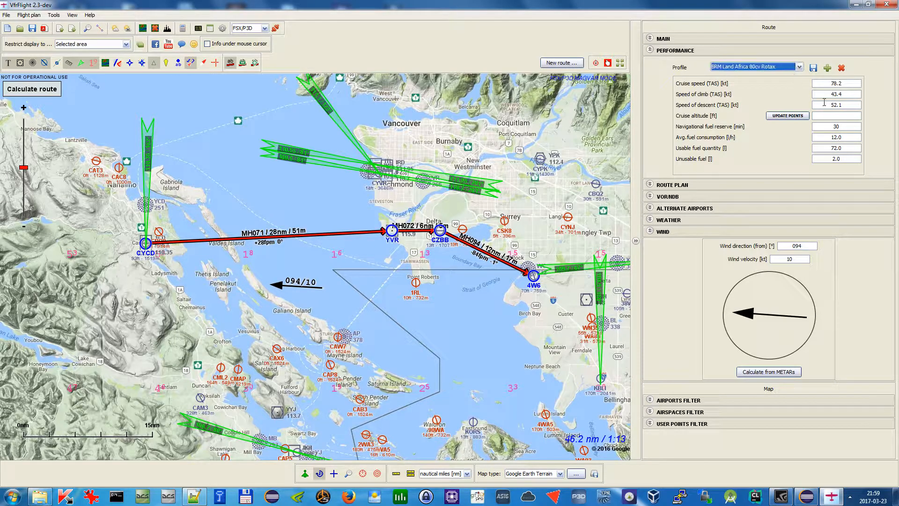
key("Tab")
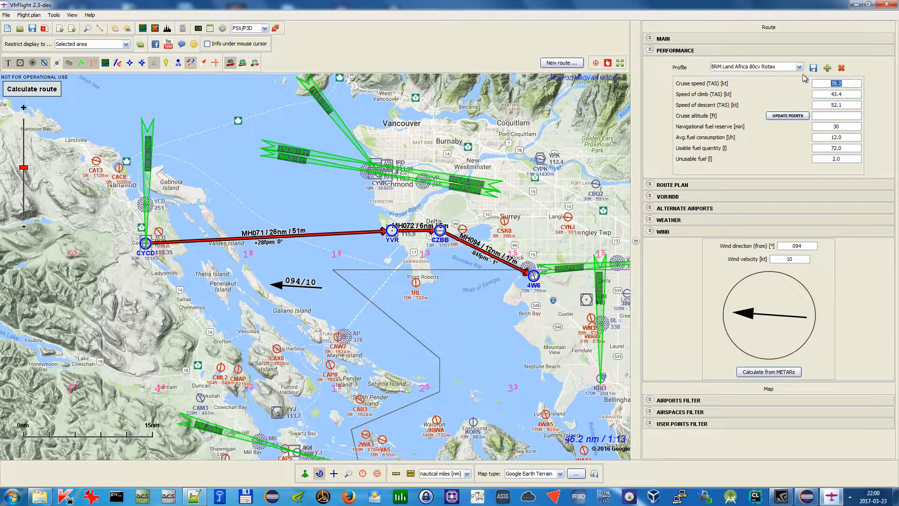
left_click(827, 69)
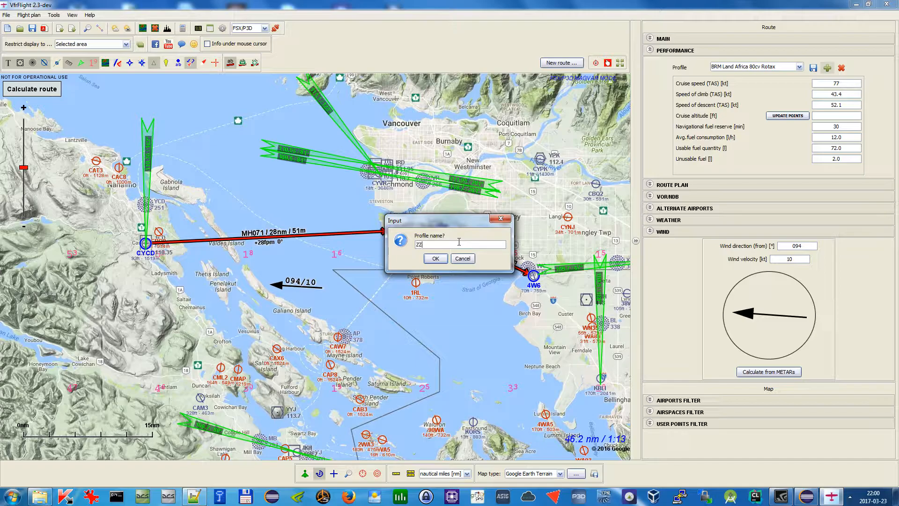
left_click(430, 256)
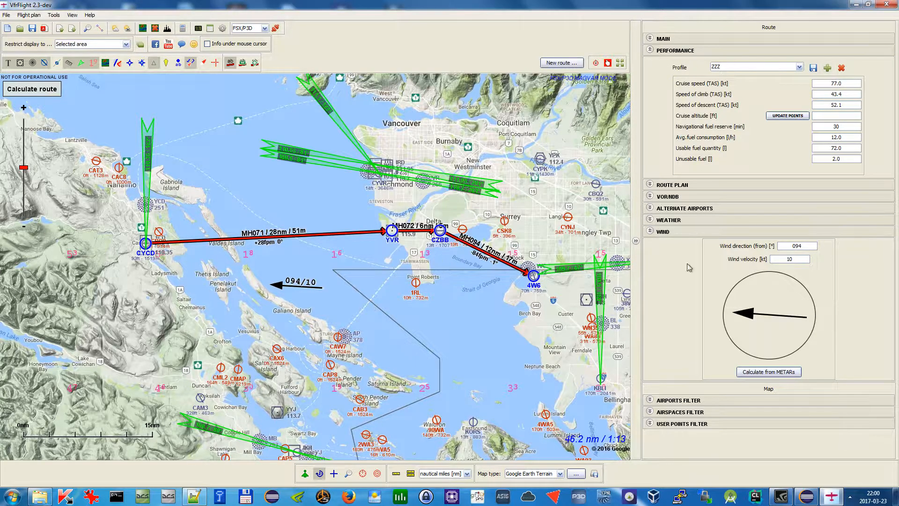
Switch the profile to ZZZ, then to Cessna 150, and back to ZZZ
left_click(798, 68)
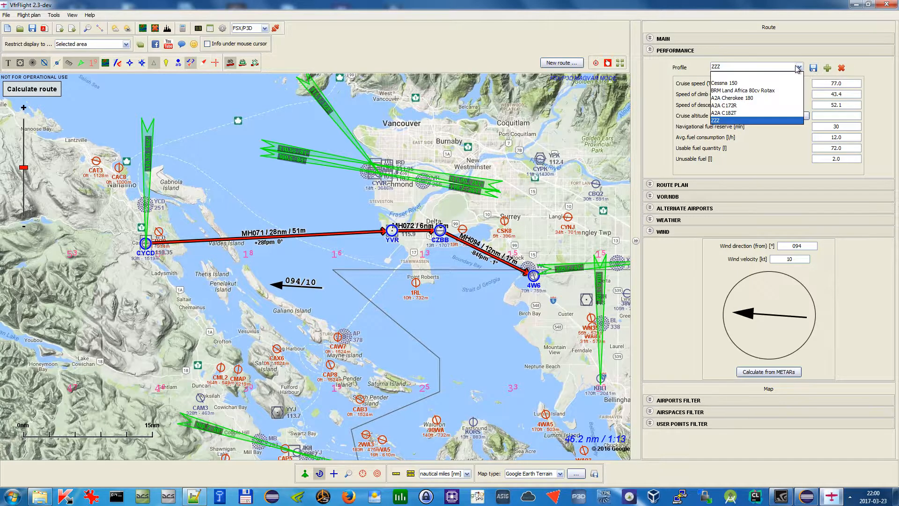
left_click(753, 122)
left_click(738, 68)
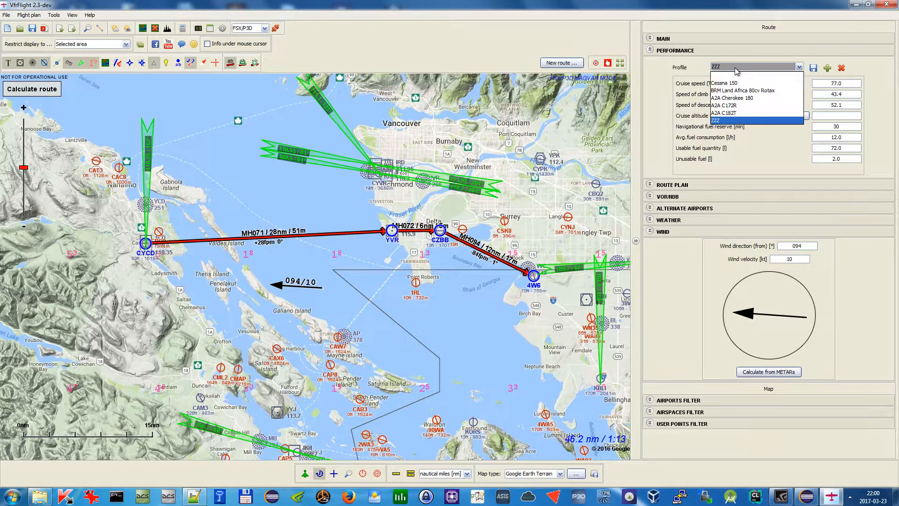
left_click(739, 86)
left_click(745, 68)
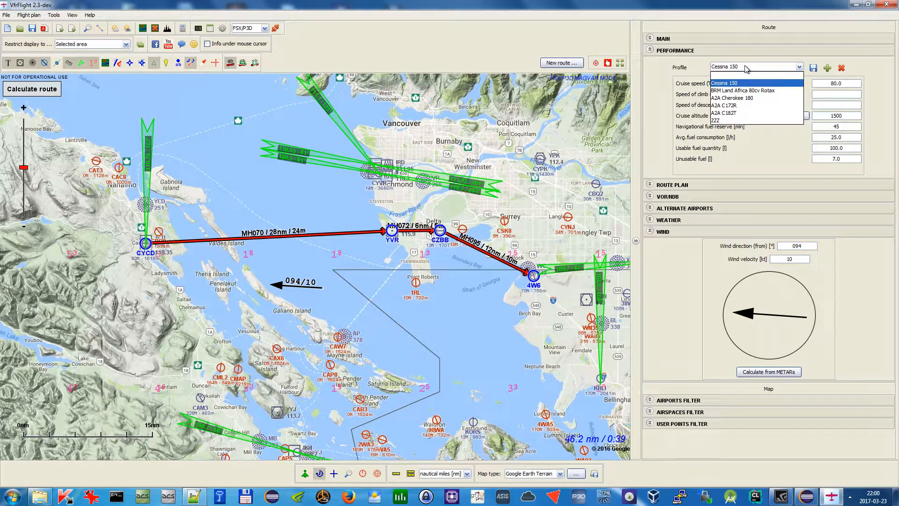
left_click(745, 121)
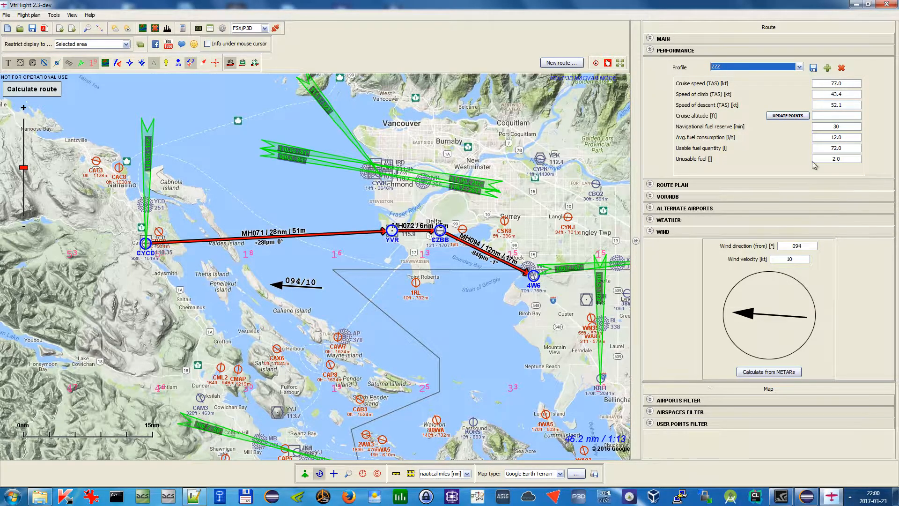
left_click(749, 71)
left_click(766, 121)
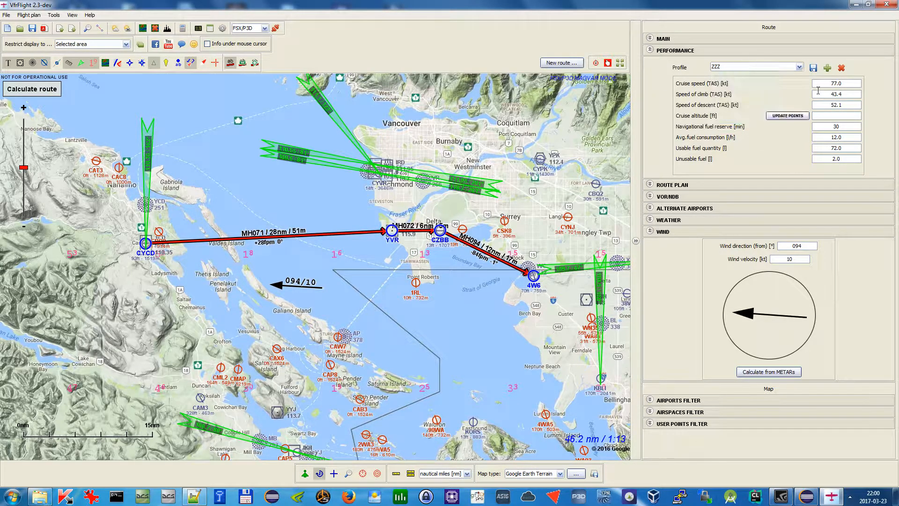
Delete the ZZZ profile
left_click(841, 68)
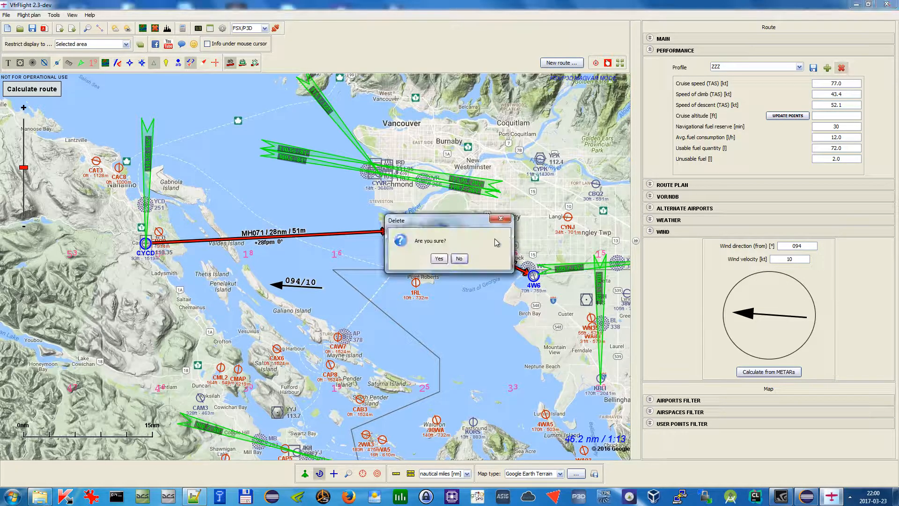
left_click(445, 265)
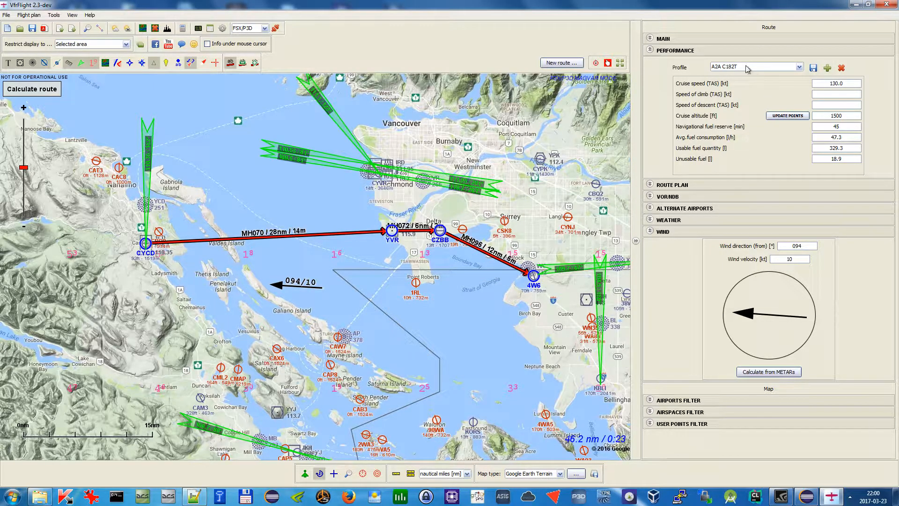
Open the route plan and switch its coordinate format to decimal values and back to degrees, minutes, seconds
left_click(745, 51)
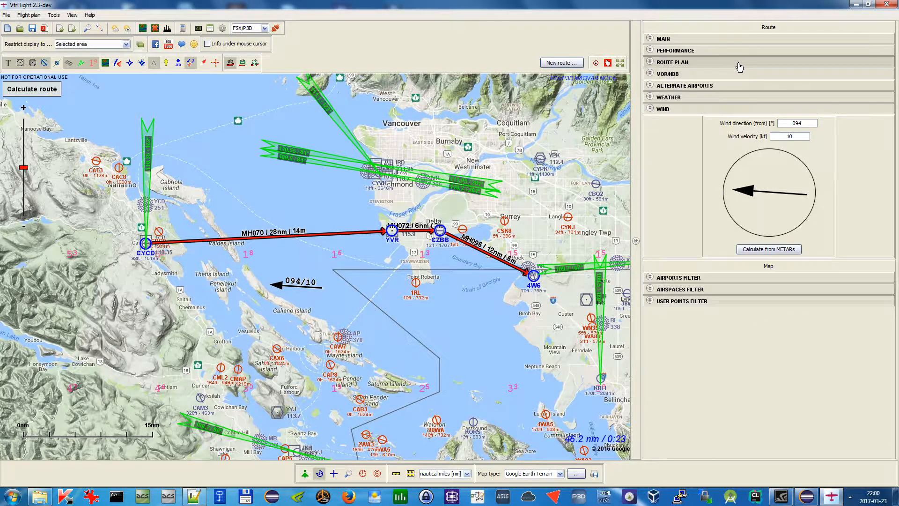
left_click(679, 67)
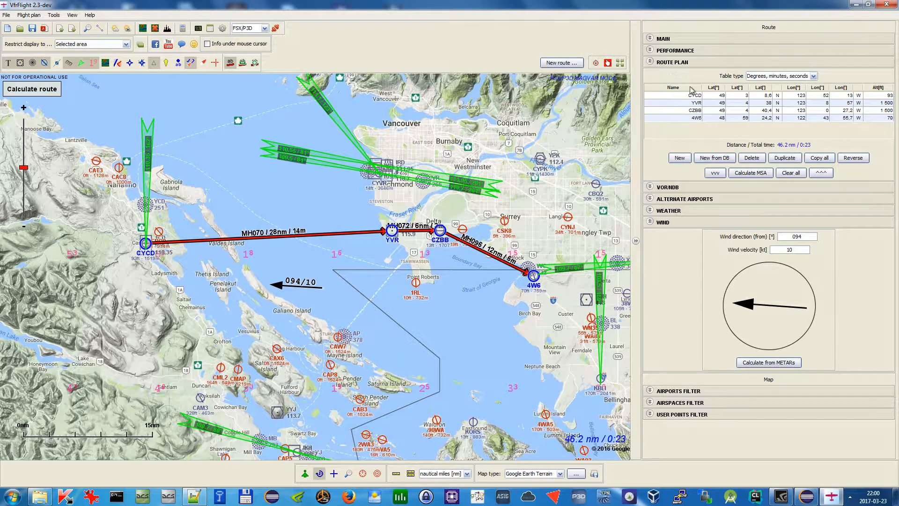
left_click(775, 77)
left_click(778, 96)
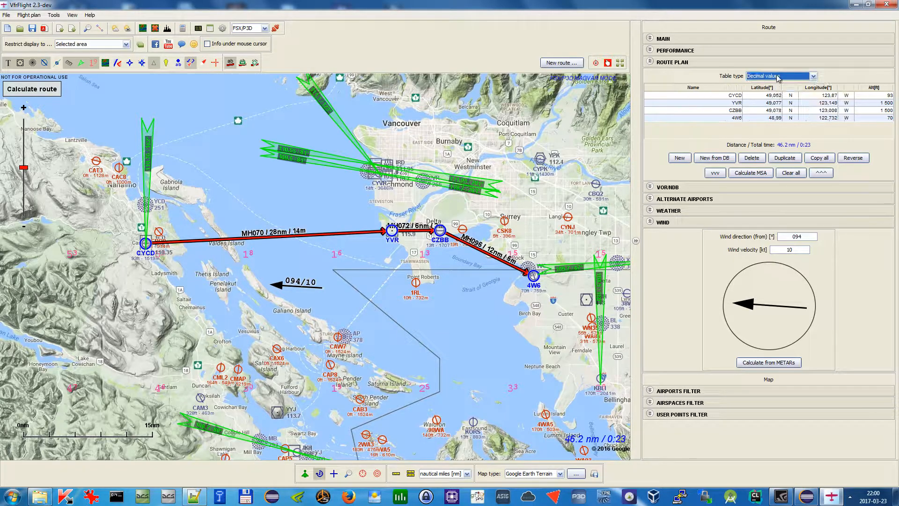
left_click(780, 77)
left_click(782, 76)
left_click(785, 76)
left_click(778, 85)
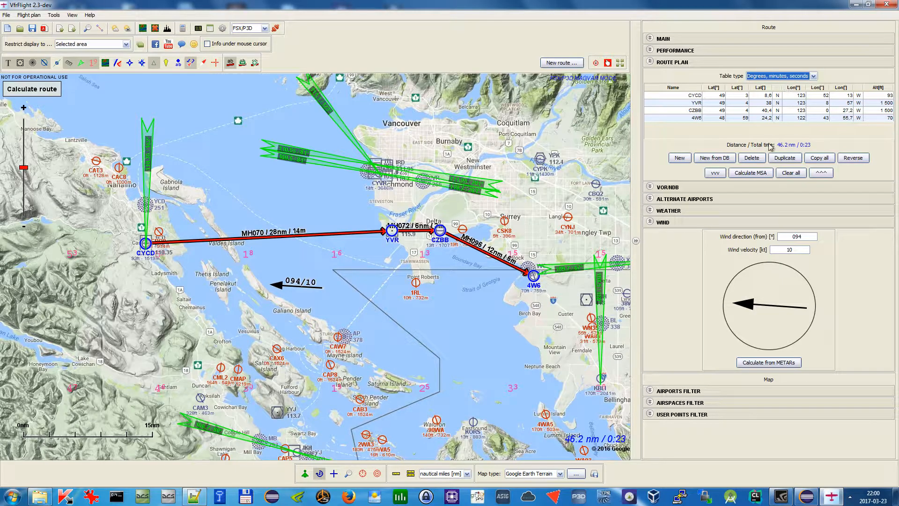
Inspect the route plan cells for point names, coordinates and altitudes without changing them
double_click(720, 95)
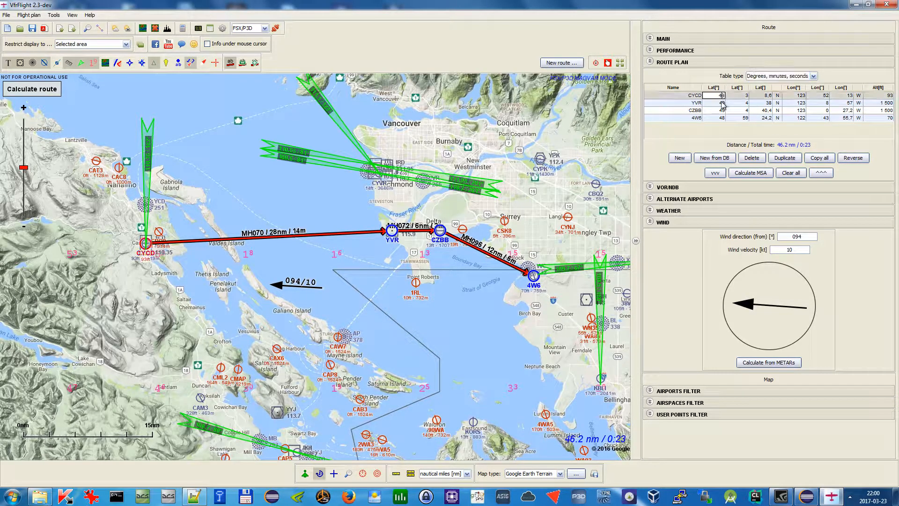
double_click(771, 103)
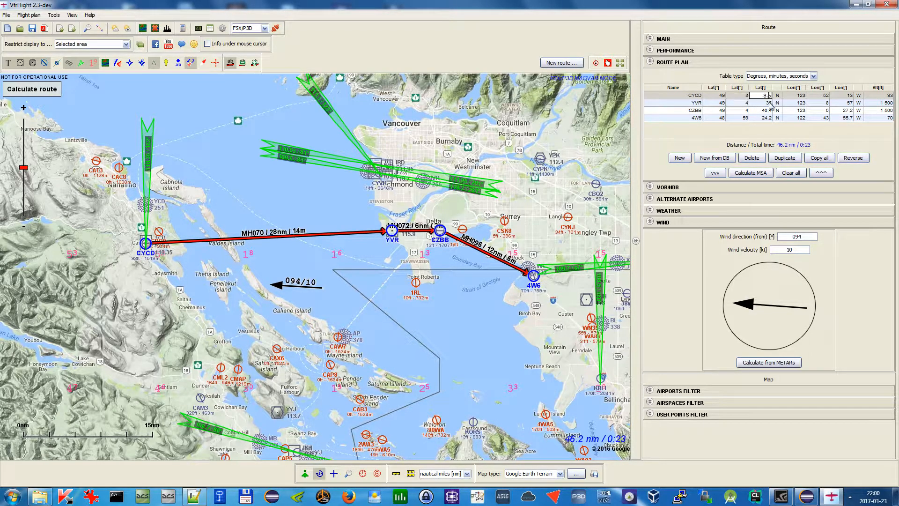
double_click(699, 101)
left_click(704, 117)
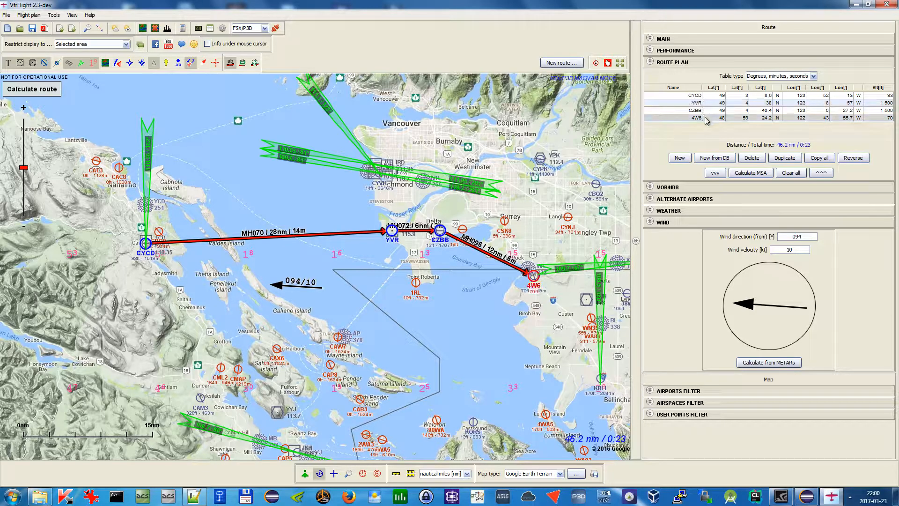
double_click(877, 103)
left_click(866, 111)
left_click(861, 104)
left_click(861, 109)
left_click(848, 107)
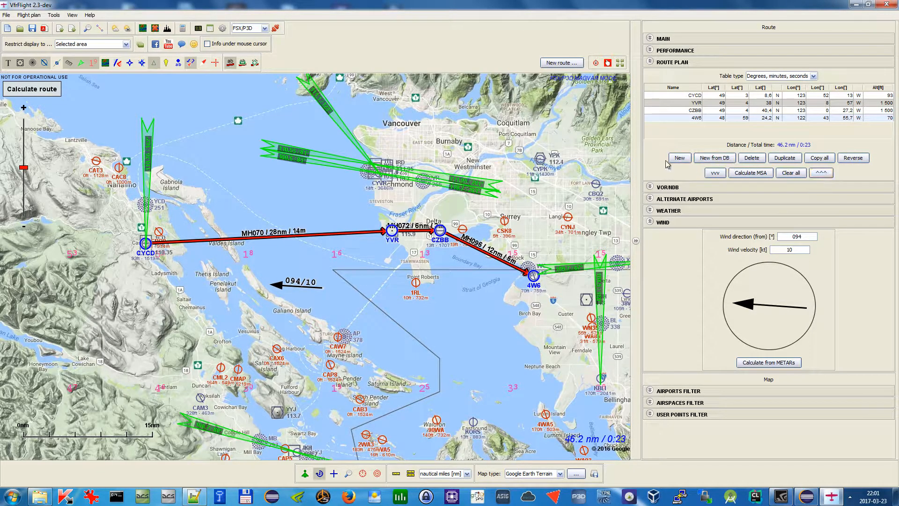
Open the add-point-from-database dialog, choose VOR/NDB, and close it
left_click(715, 158)
left_click(423, 182)
left_click(446, 183)
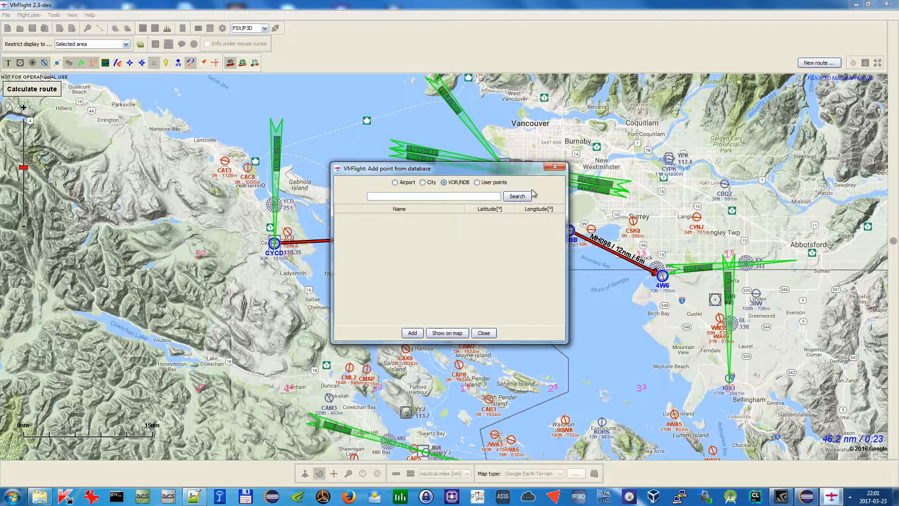
left_click(555, 167)
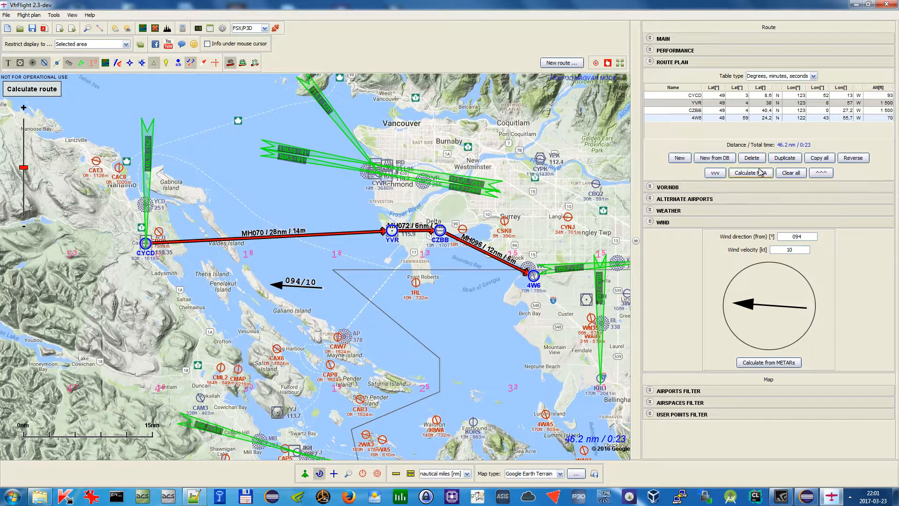
Copy all route points and paste them into a new Notepad++ document
left_click(761, 111)
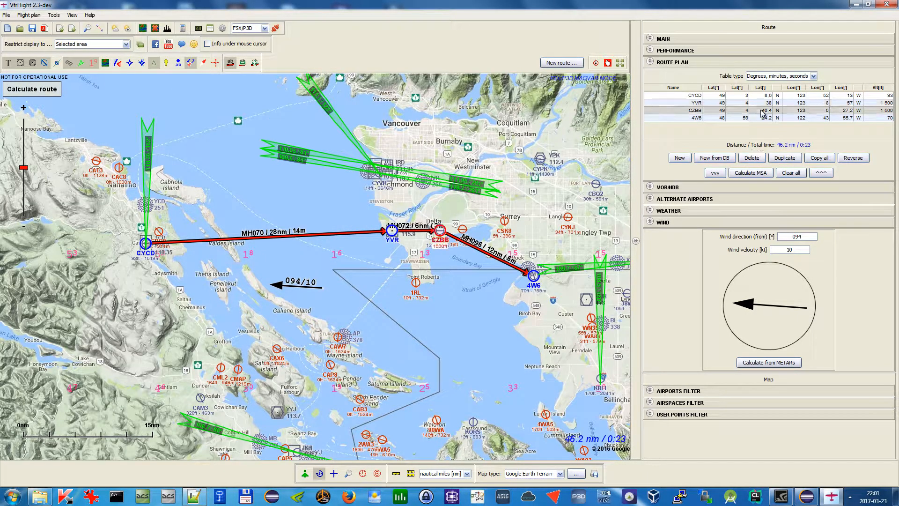
left_click(820, 160)
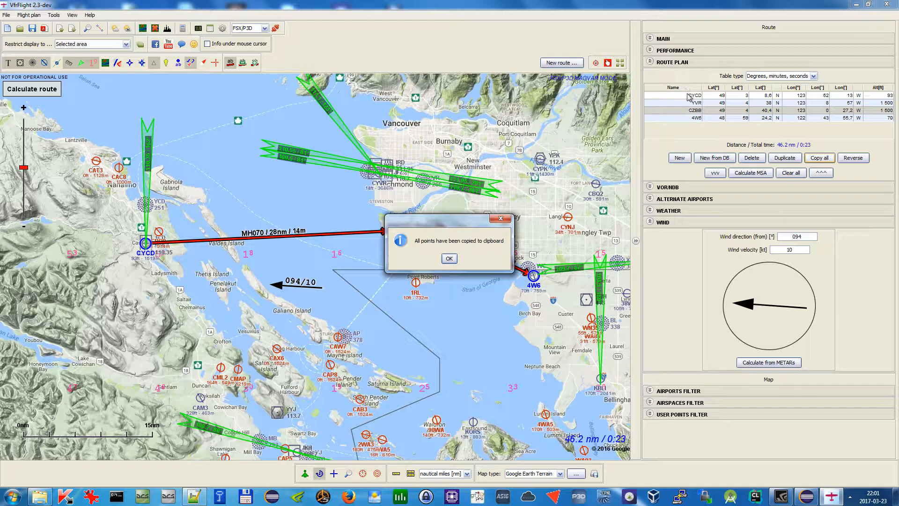
left_click(451, 257)
left_click(200, 500)
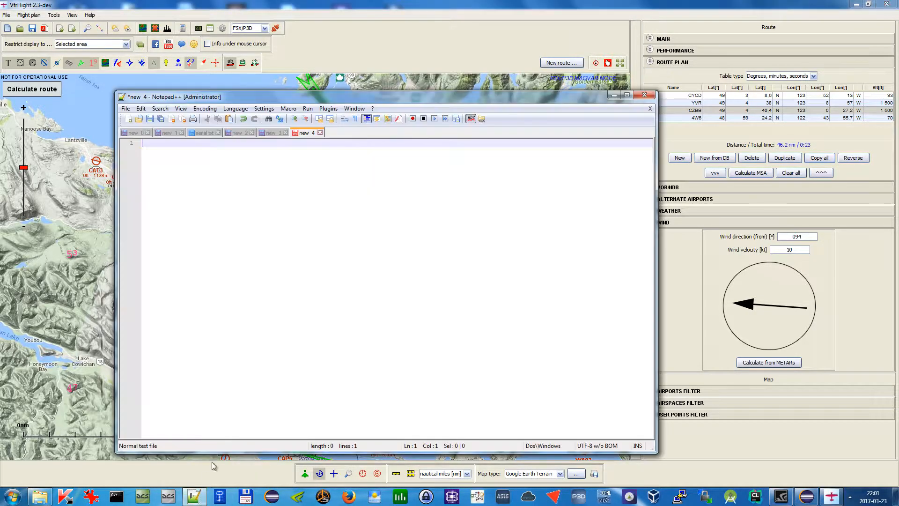
key("ctrl+v")
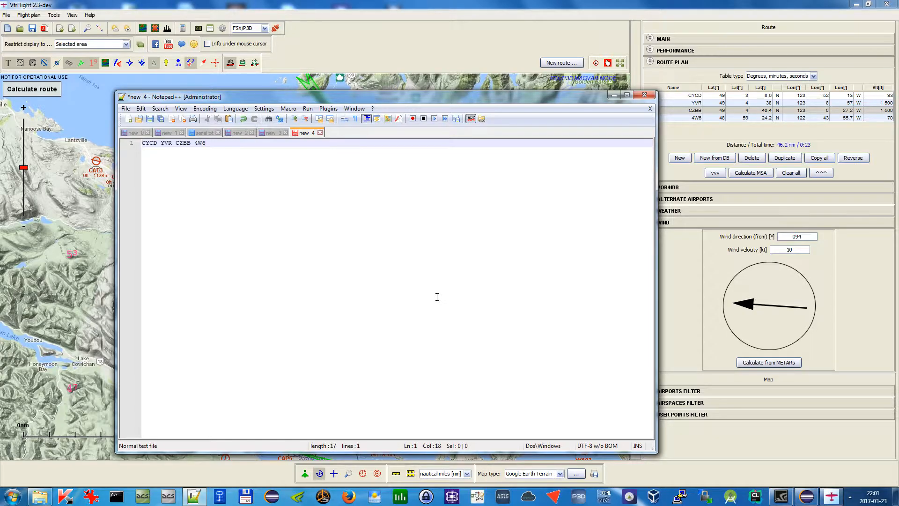
Clear all text from the Notepad++ document and minimize the editor
key("ctrl+a")
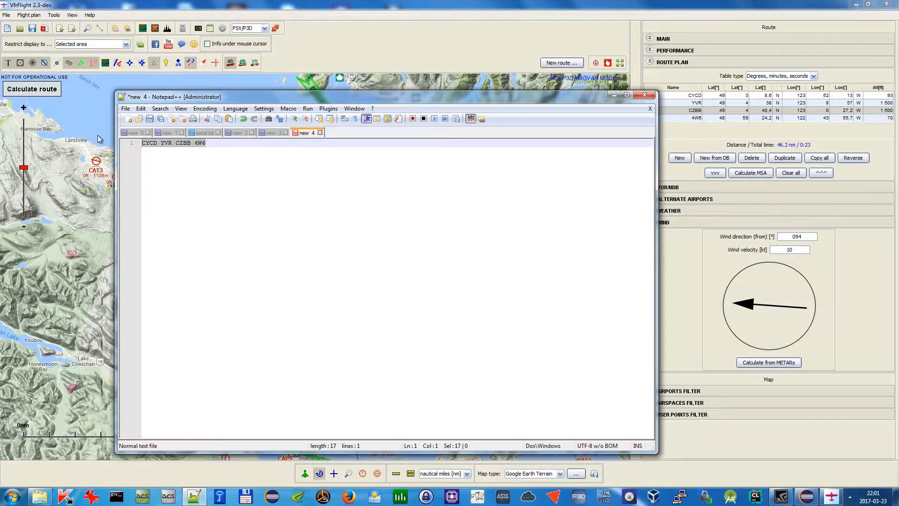
key("Delete")
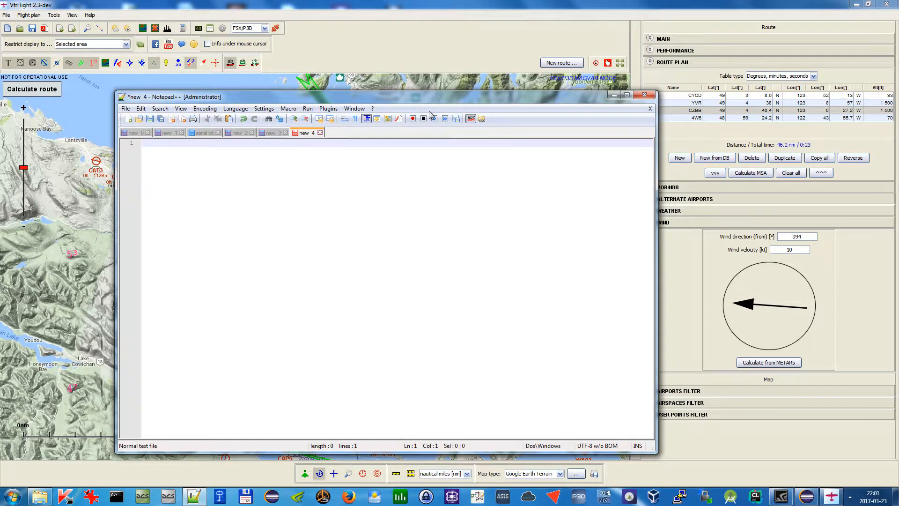
left_click(615, 96)
Reverse the order of the route points, then reverse it back
left_click(860, 161)
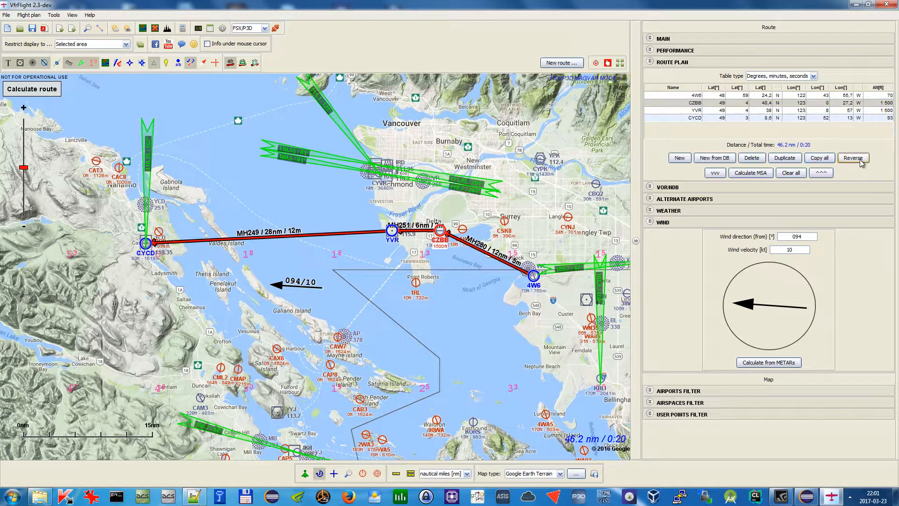
left_click(860, 160)
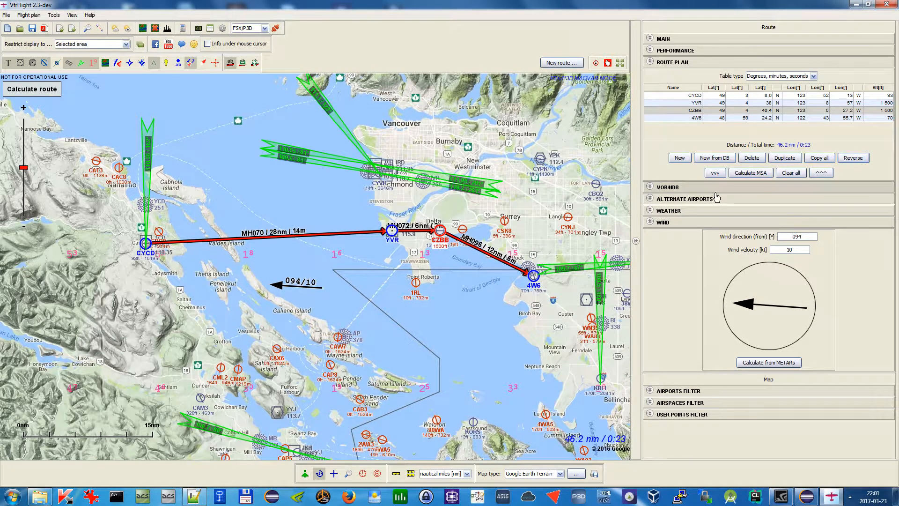
Select a route point and move it down in the list, then back up
left_click(709, 117)
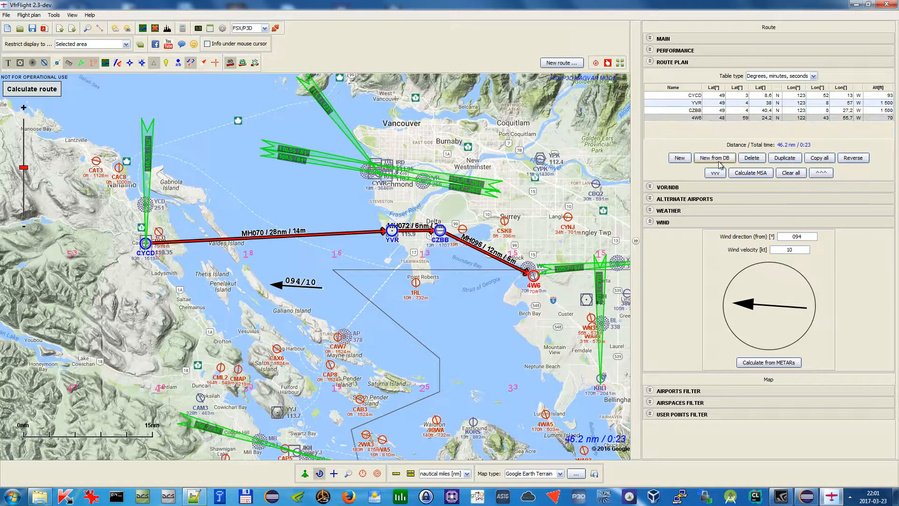
left_click(698, 112)
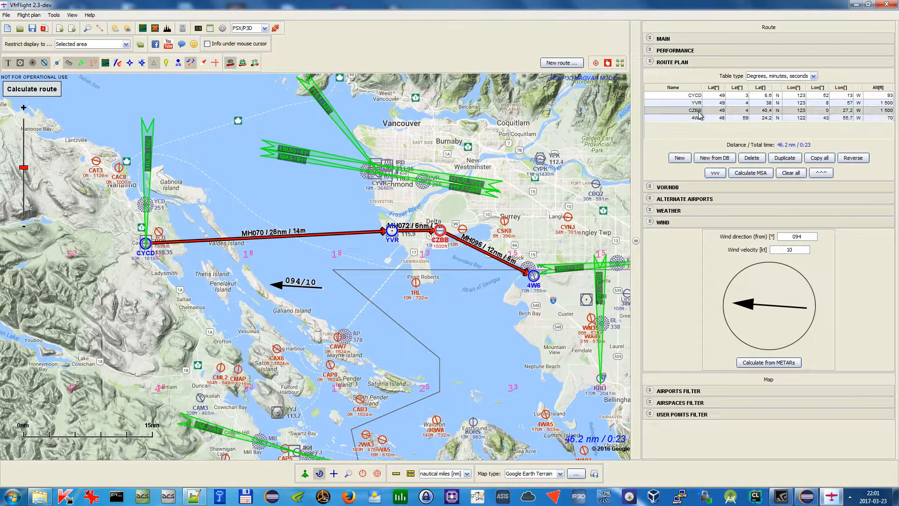
left_click(715, 173)
left_click(821, 173)
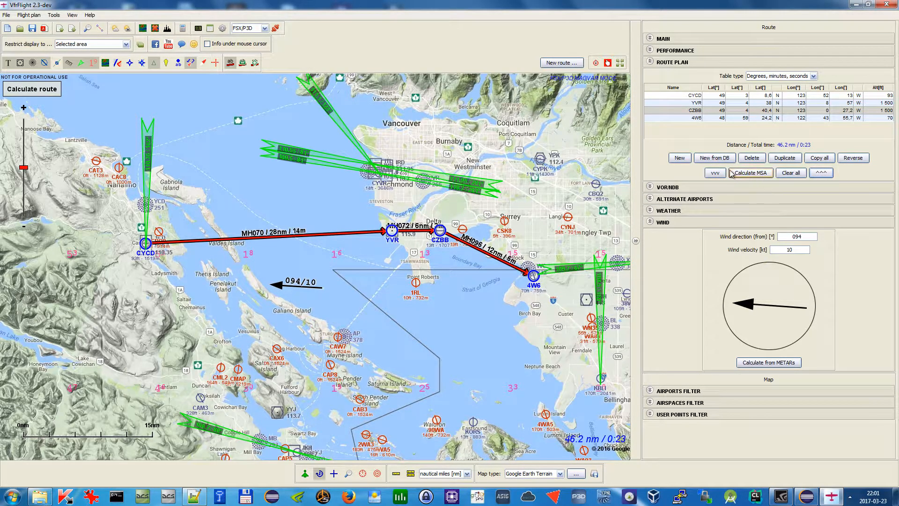
Calculate the route's minimum safe altitude and close the prompt without applying it
left_click(760, 175)
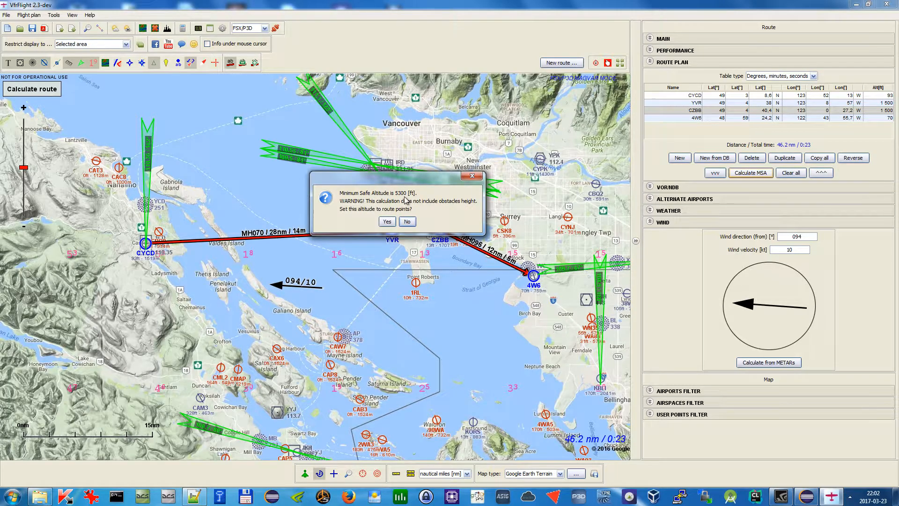
left_click(473, 176)
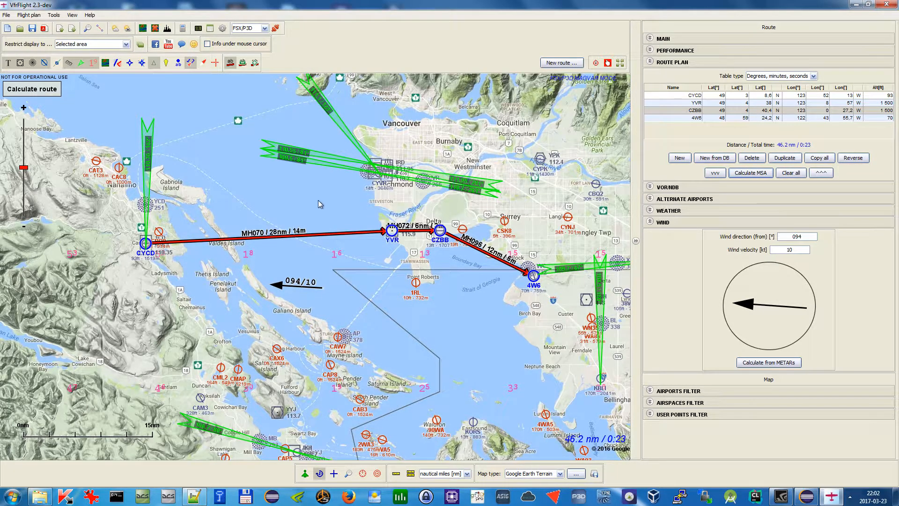
Pan and zoom the map to examine the route area around Vancouver and the Strait of Georgia
left_click_drag(308, 201, 315, 209)
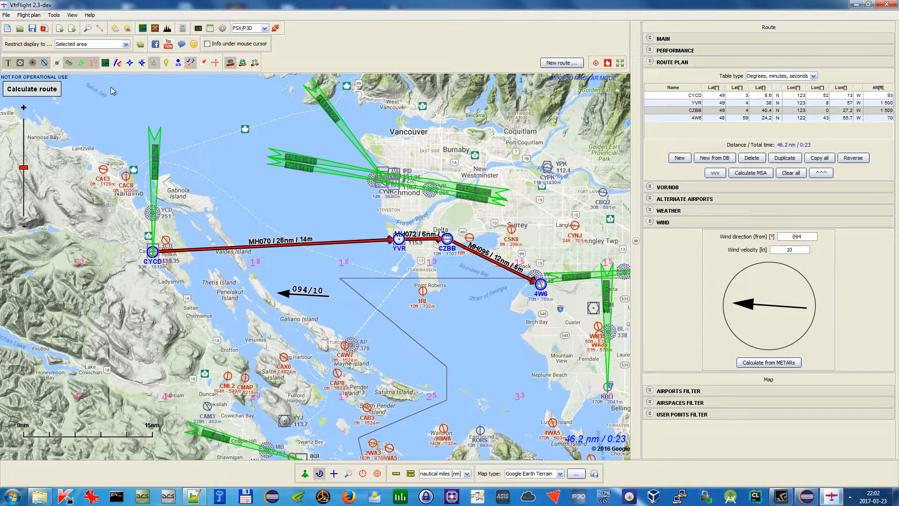
left_click(93, 62)
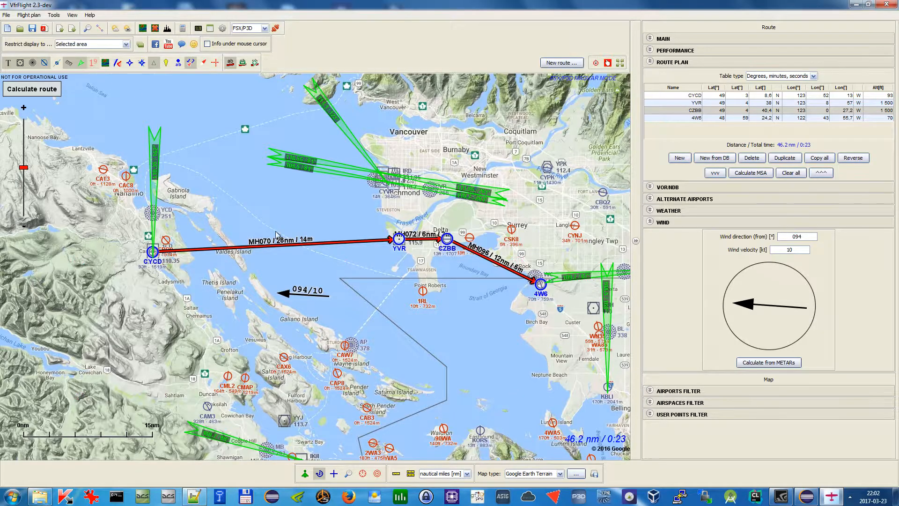
left_click(93, 62)
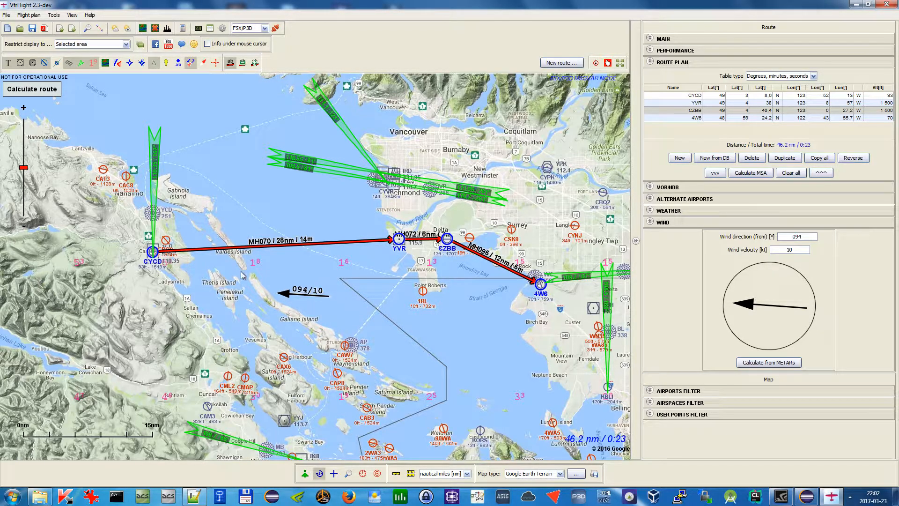
left_click_drag(165, 238, 217, 212)
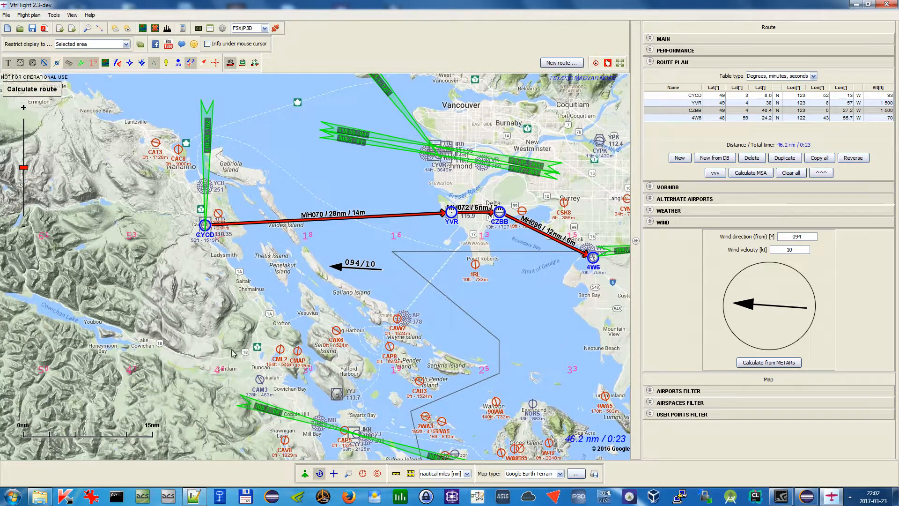
left_click_drag(412, 263, 375, 275)
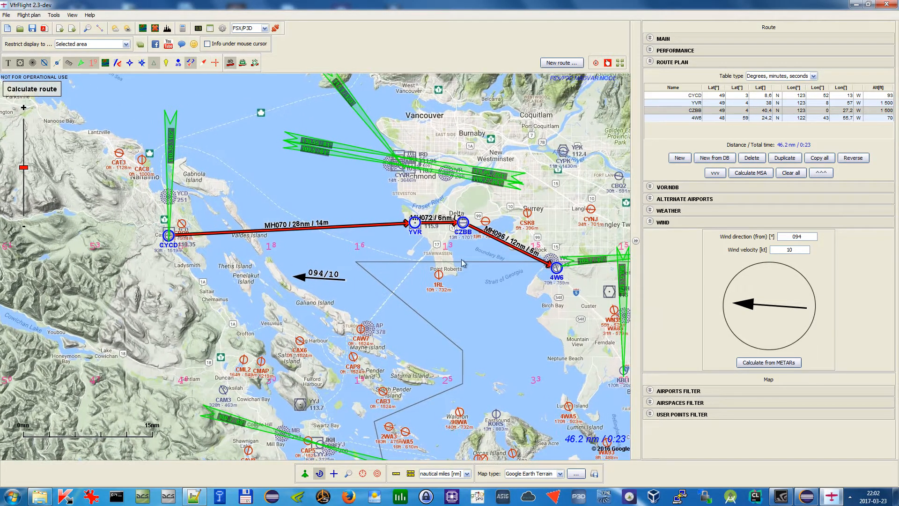
left_click_drag(579, 228, 508, 233)
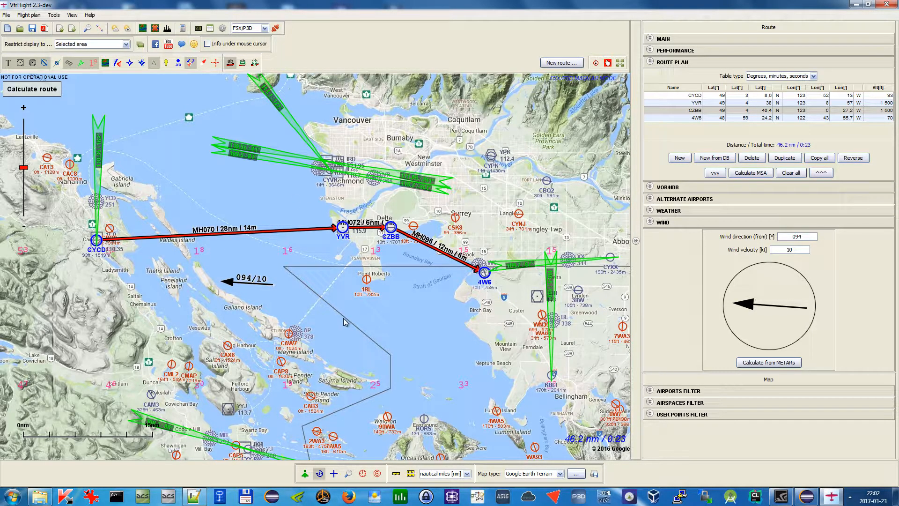
left_click_drag(478, 143, 478, 195)
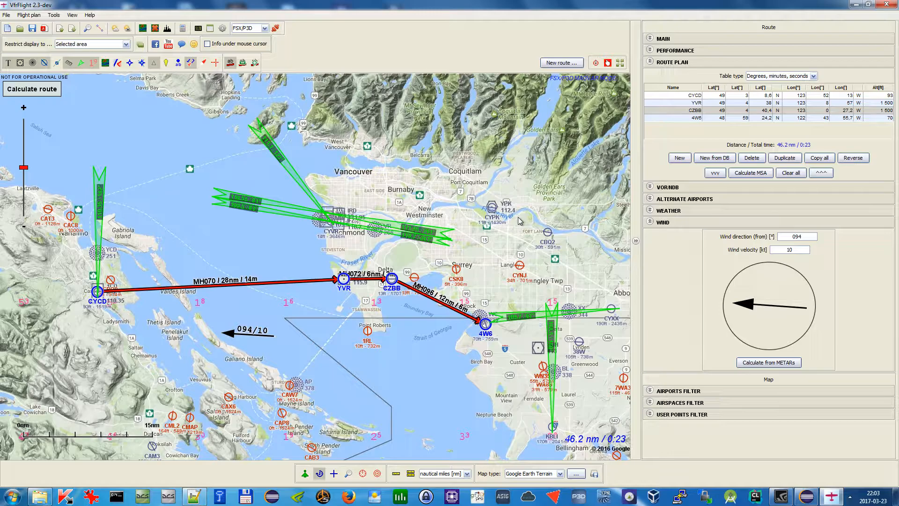
scroll(406, 221, "down", 1)
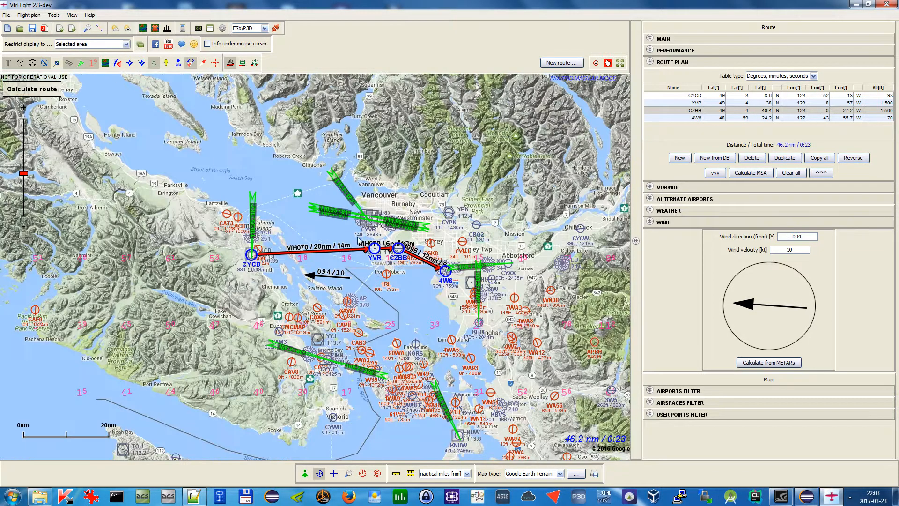
scroll(349, 241, "up", 1)
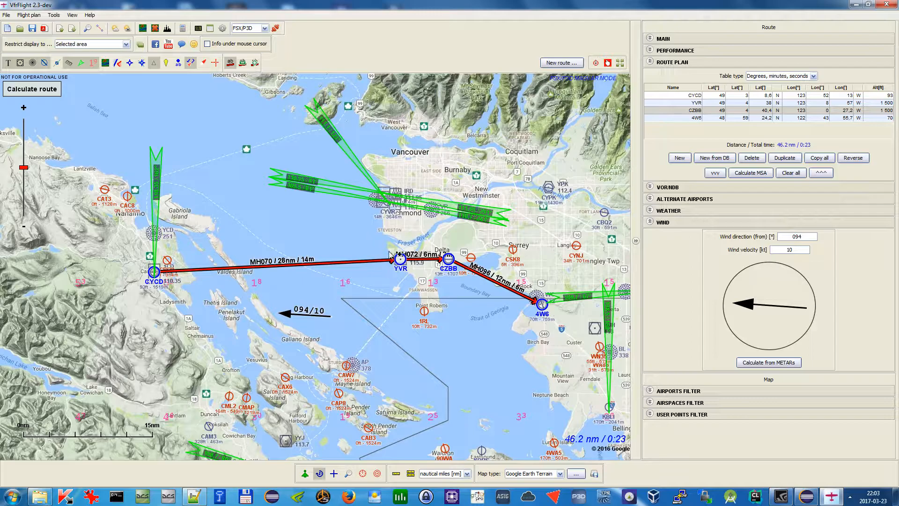
left_click_drag(474, 338, 414, 302)
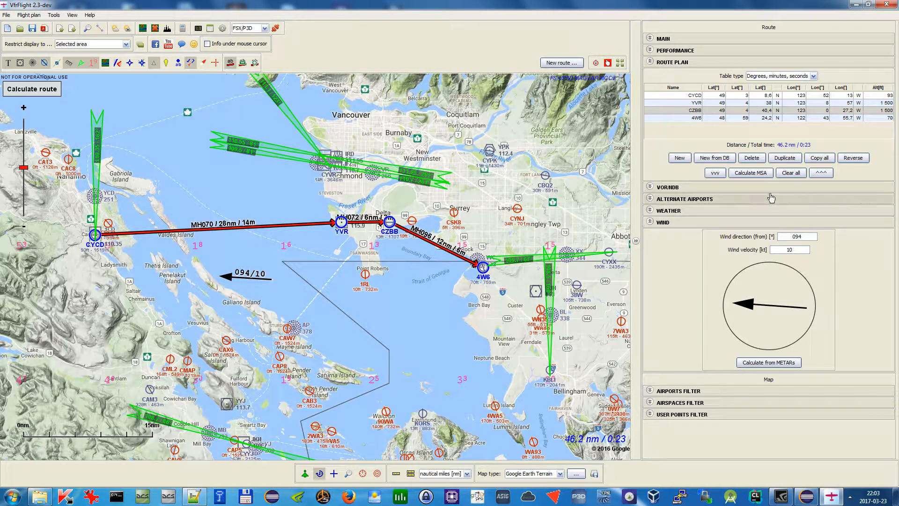
Recalculate the minimum safe altitude and dismiss the prompt without setting it on route points
left_click(764, 176)
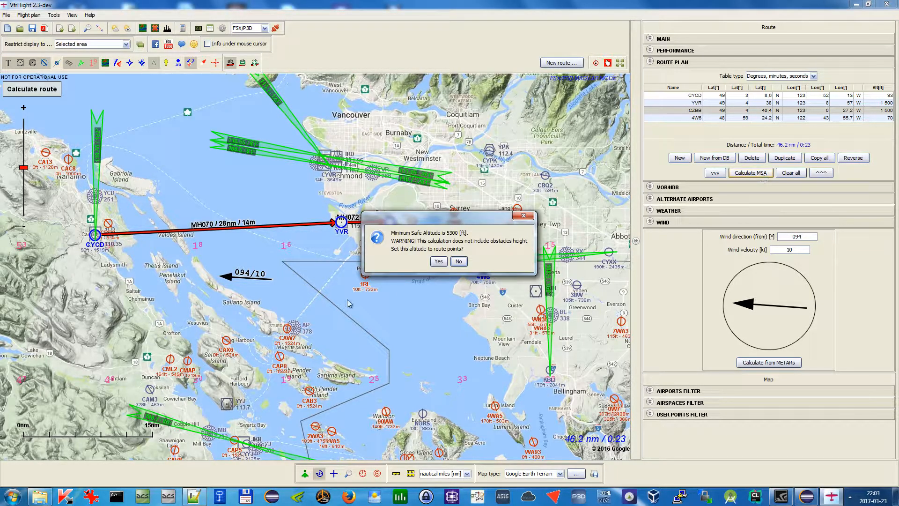
left_click_drag(475, 216, 475, 253)
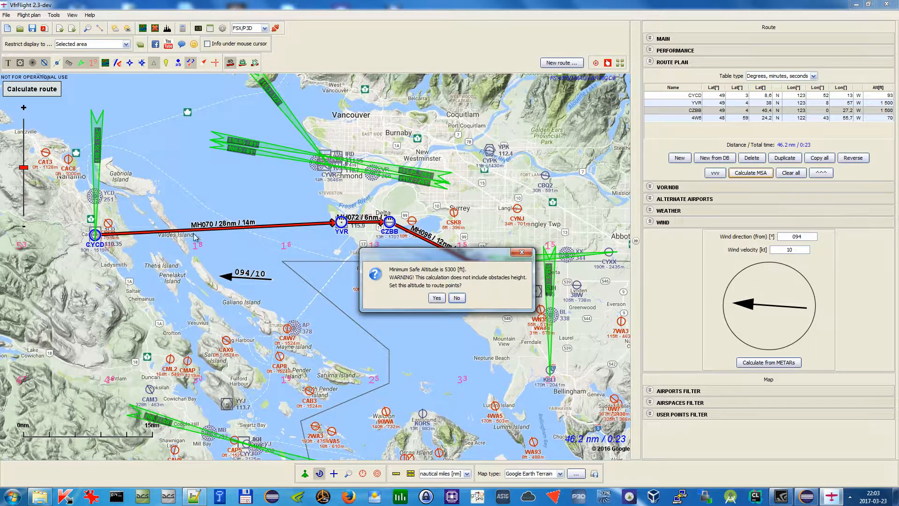
left_click(522, 253)
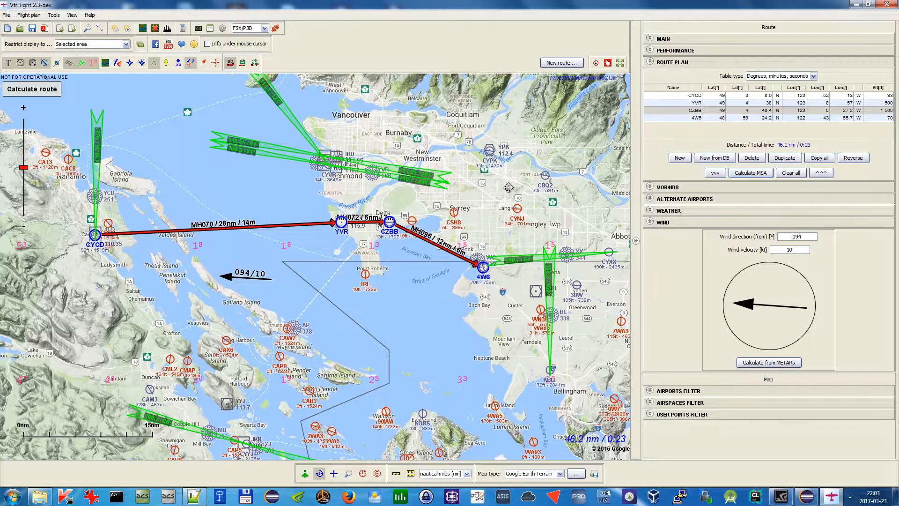
Collapse the route plan section and open the VOR/NDB section of the route panel
left_click_drag(505, 184, 531, 227)
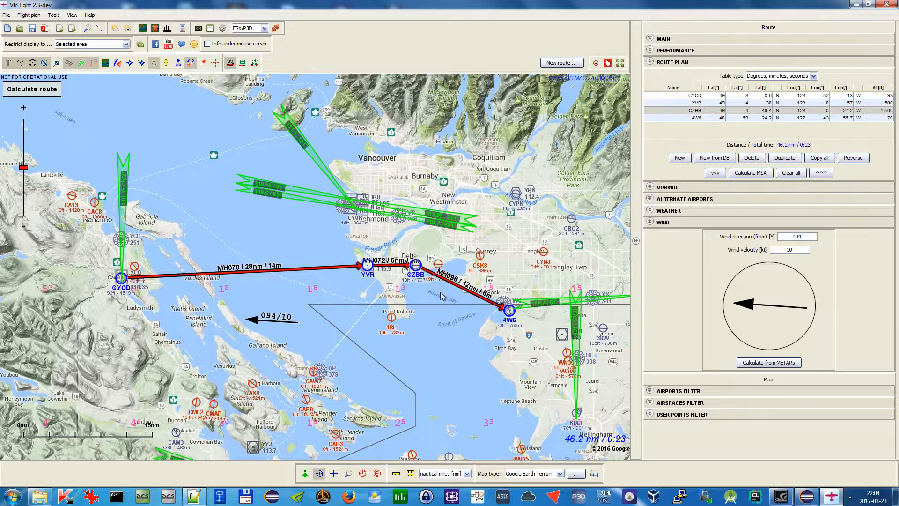
left_click_drag(486, 133, 487, 153)
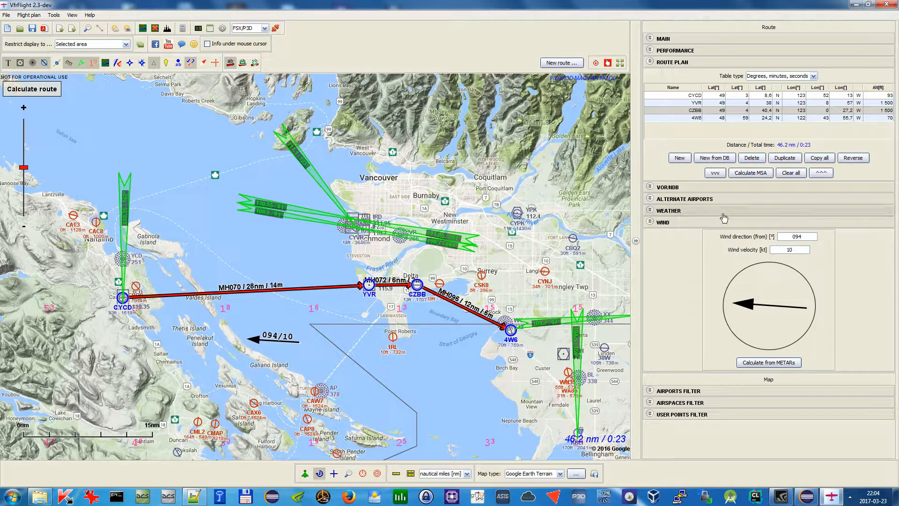
left_click(725, 63)
left_click(726, 75)
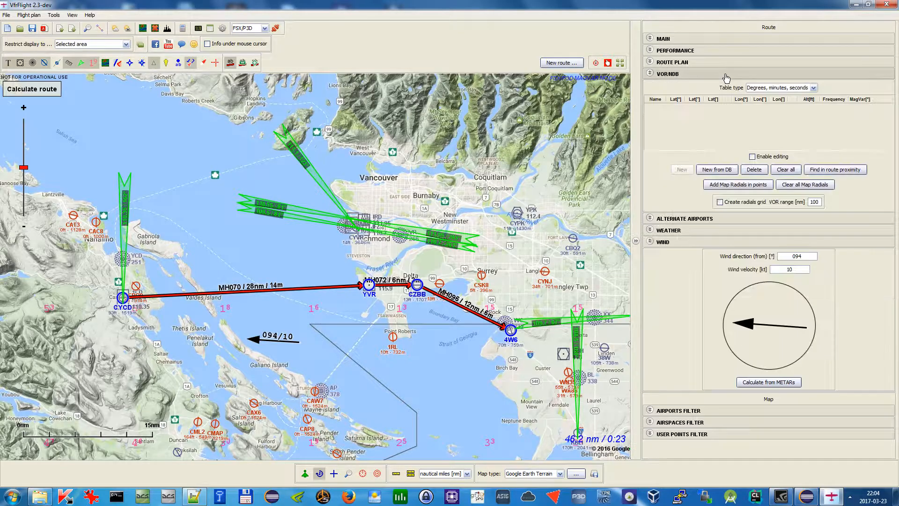
Add a map point near the HUH VOR to the route, then undo the addition
left_click_drag(446, 244, 494, 224)
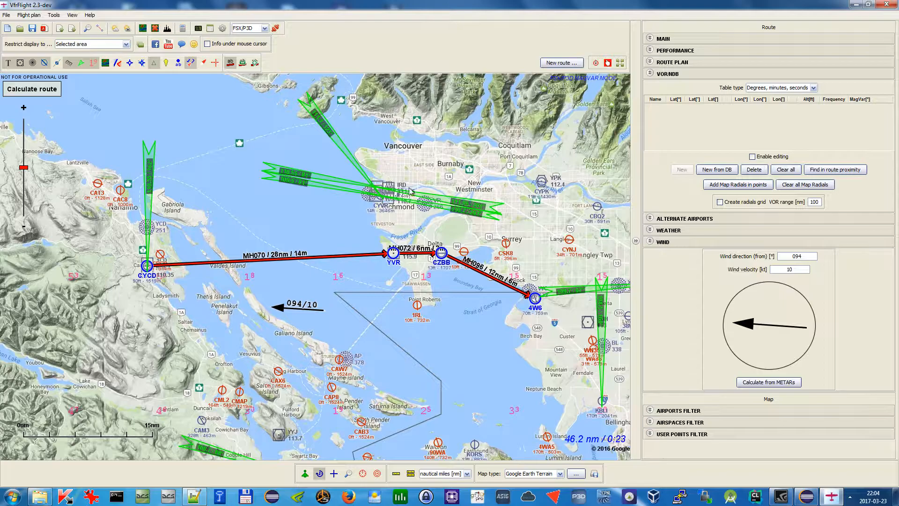
left_click_drag(407, 192, 403, 186)
scroll(529, 260, "up", 1)
scroll(525, 255, "down", 1)
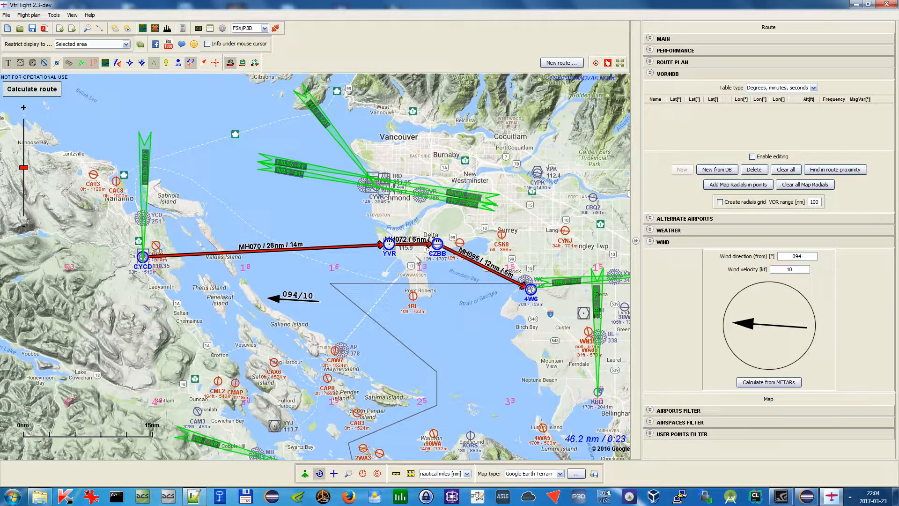
right_click(584, 314)
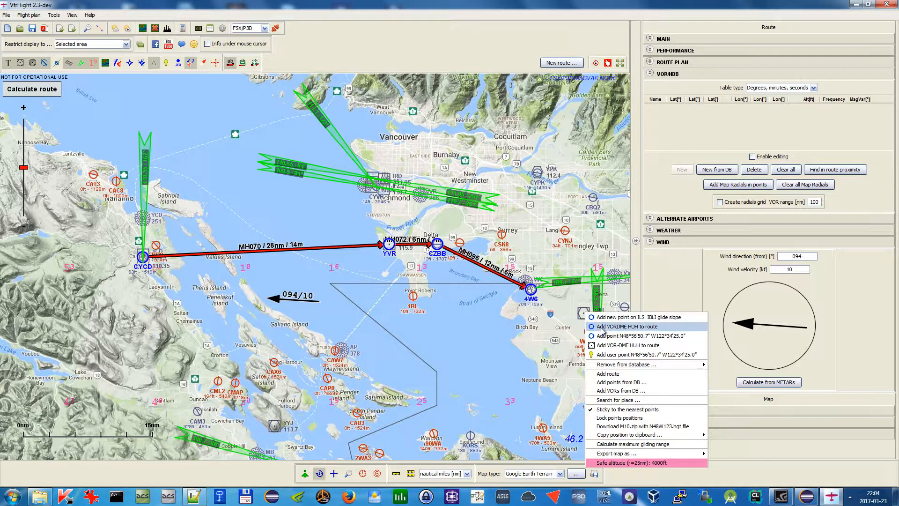
left_click(601, 330)
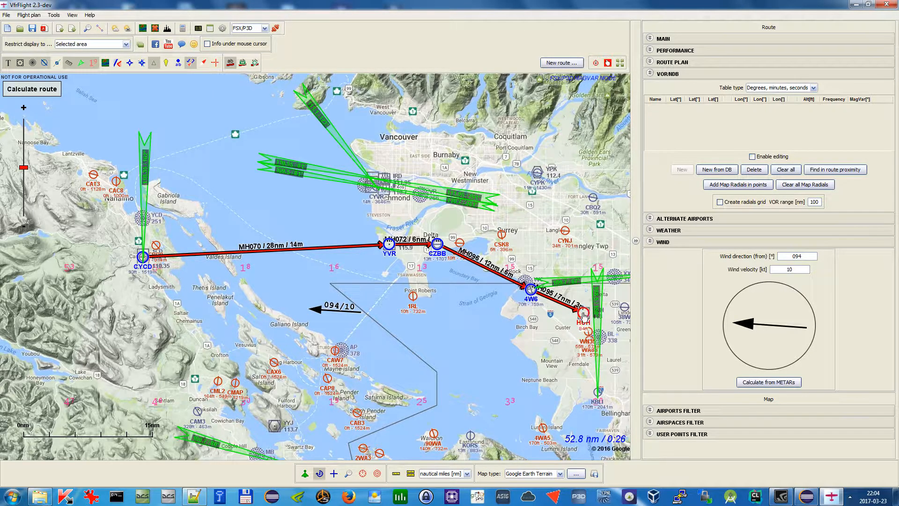
key("ctrl+z")
Add the VOR-DME HUH from the map to the VOR/NDB list
right_click(584, 314)
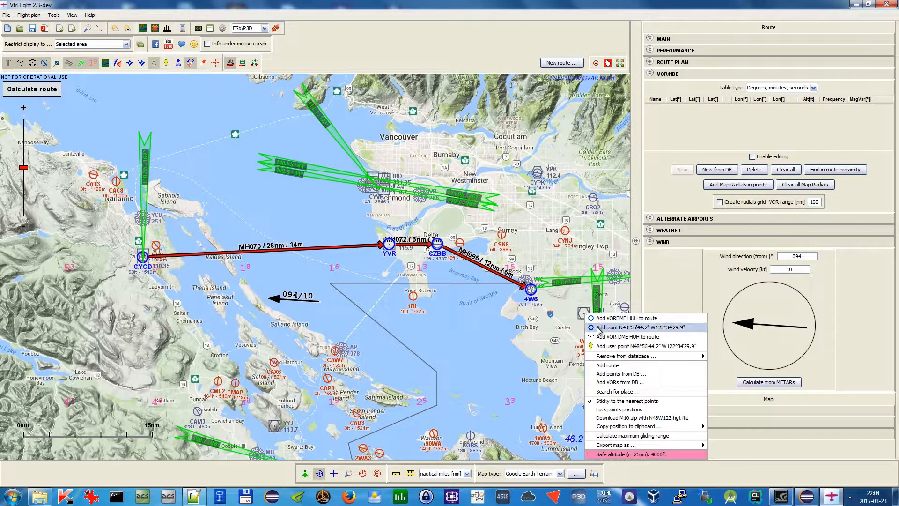
left_click(601, 338)
left_click_drag(562, 358, 505, 344)
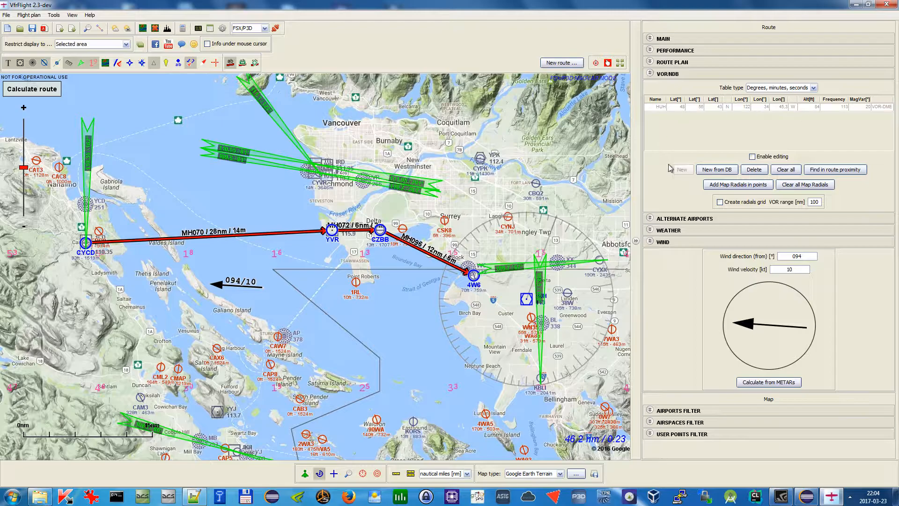
Enable editing of the VOR/NDB list and drag the HUH VOR marker on the map
left_click(755, 157)
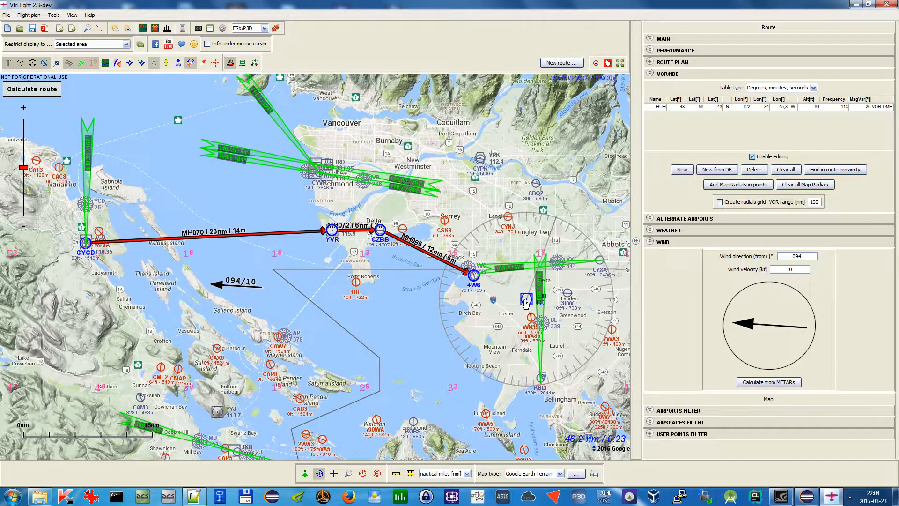
mouse_move(526, 299)
left_mouse_down()
mouse_move(489, 330)
mouse_move(461, 337)
mouse_move(523, 307)
mouse_move(524, 295)
left_mouse_up()
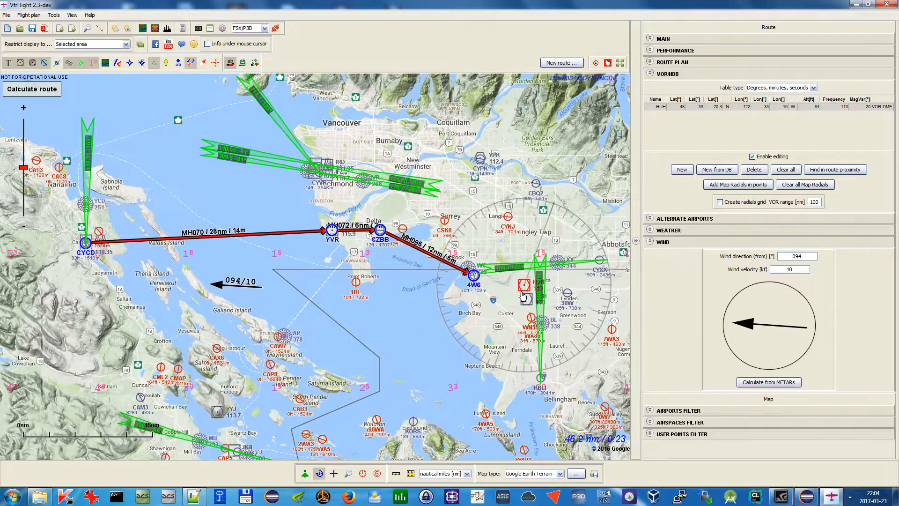
left_click_drag(532, 143, 517, 188)
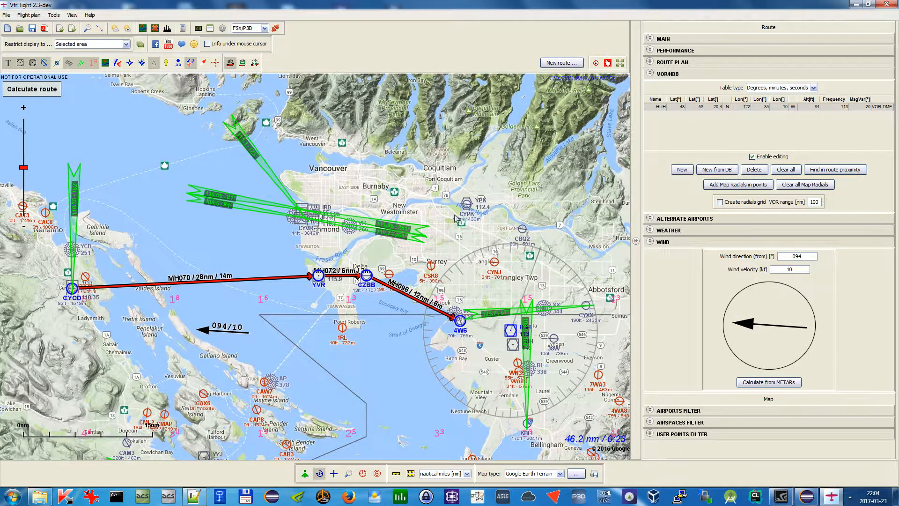
left_click_drag(503, 341, 513, 348)
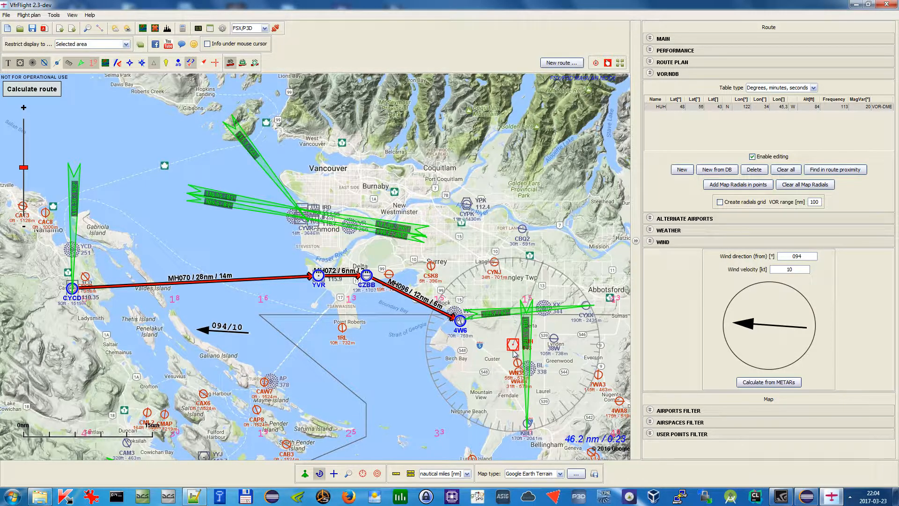
Reposition the HUH VOR marker precisely on the map near the Semiahmoo area
mouse_move(515, 349)
left_mouse_down()
mouse_move(424, 346)
mouse_move(448, 339)
left_mouse_up()
scroll(453, 357, "up", 1)
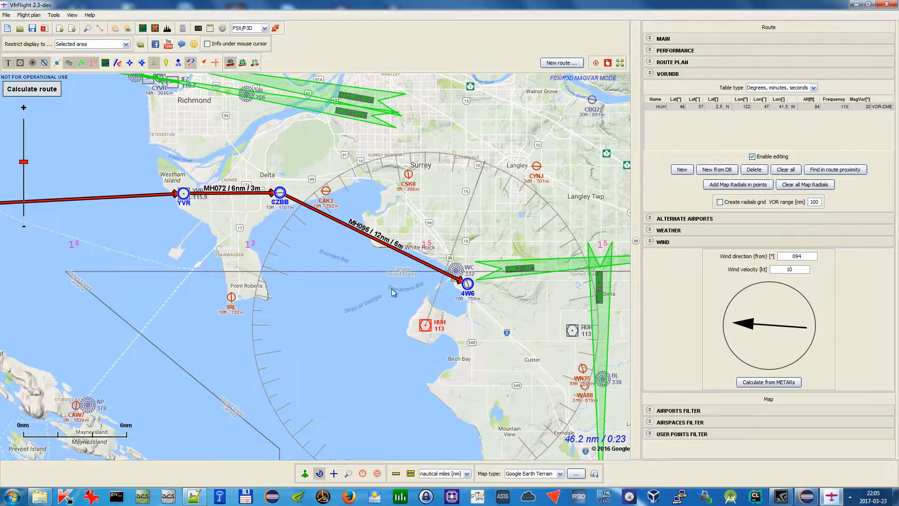
left_click_drag(423, 329, 425, 325)
scroll(425, 324, "up", 5)
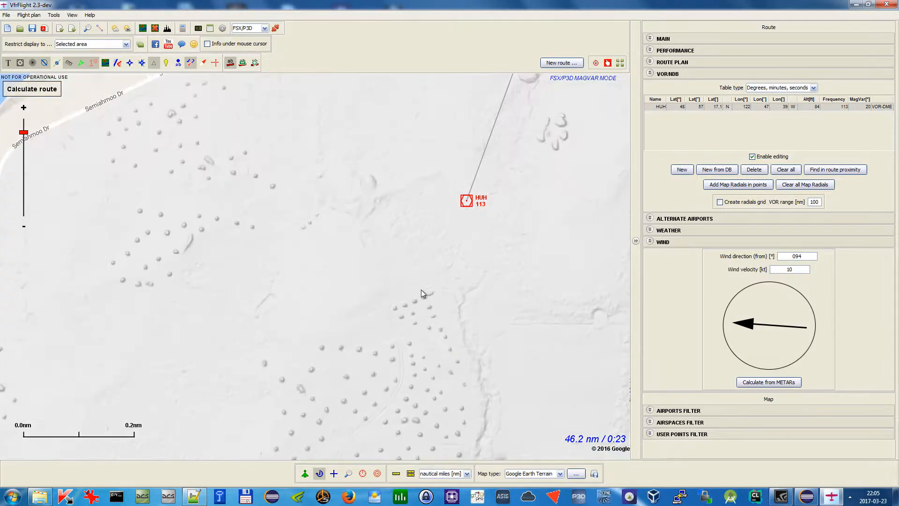
left_click_drag(438, 288, 401, 382)
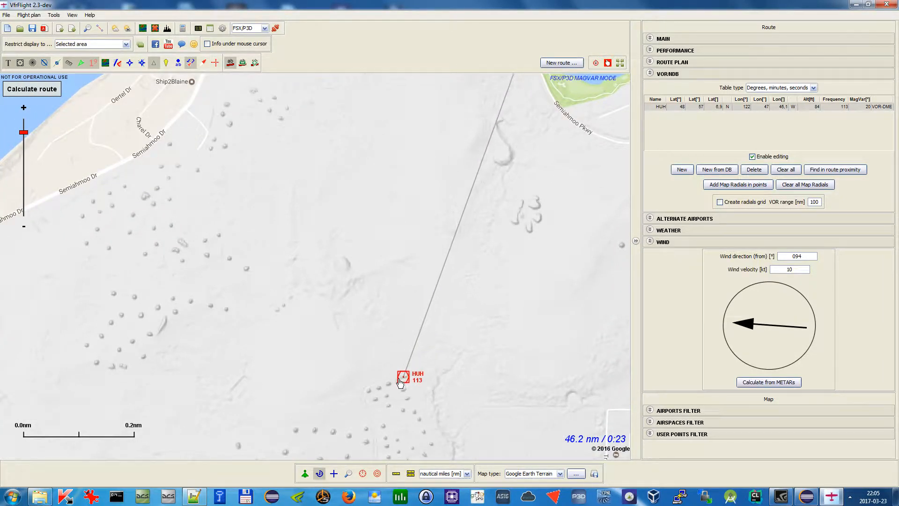
scroll(401, 382, "down", 1)
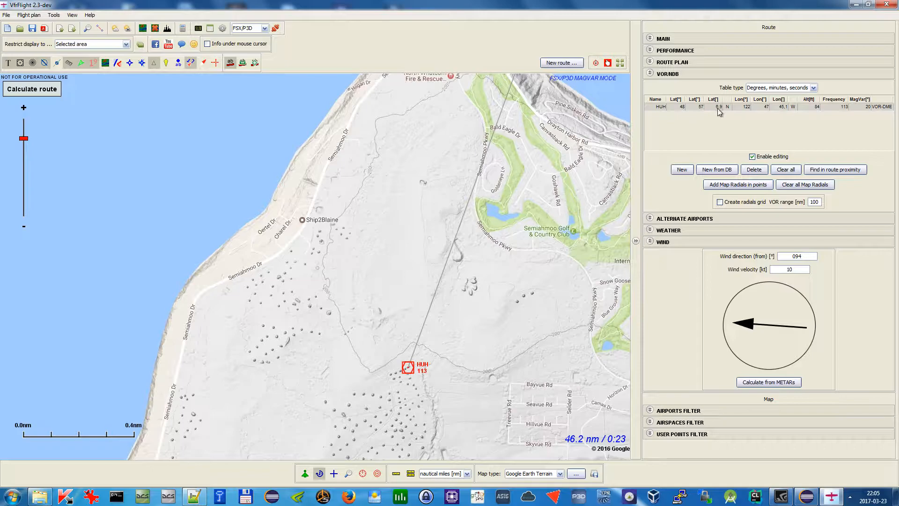
View the VOR/NDB table coordinates as decimal values, then switch the table type back to degrees, minutes, seconds
double_click(703, 108)
left_click(778, 86)
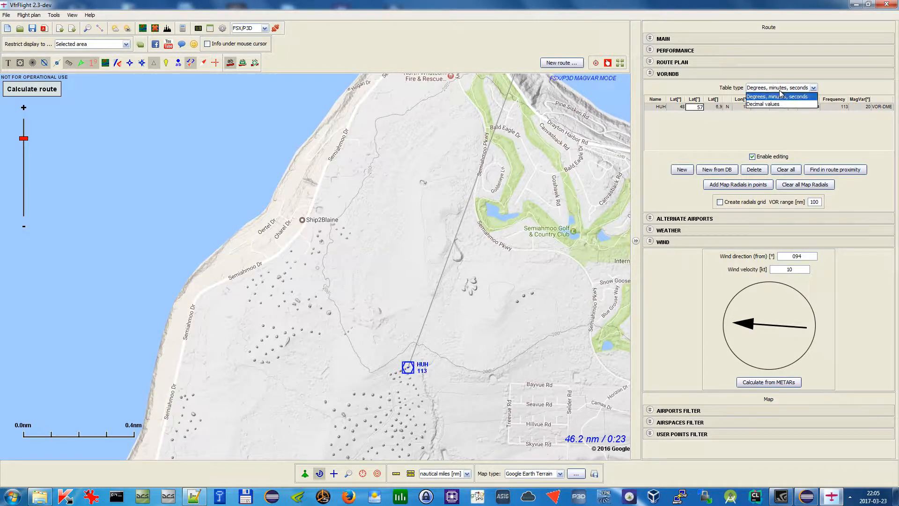
left_click(772, 106)
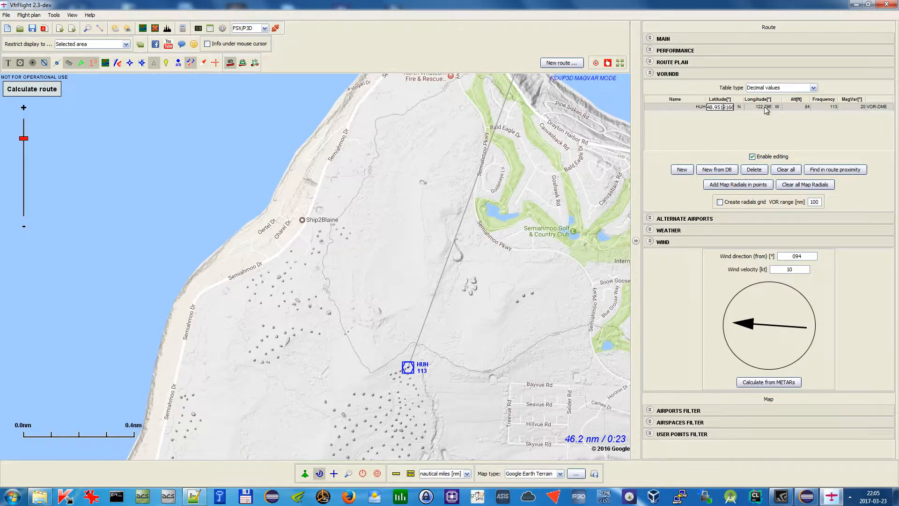
left_click(785, 88)
left_click(785, 96)
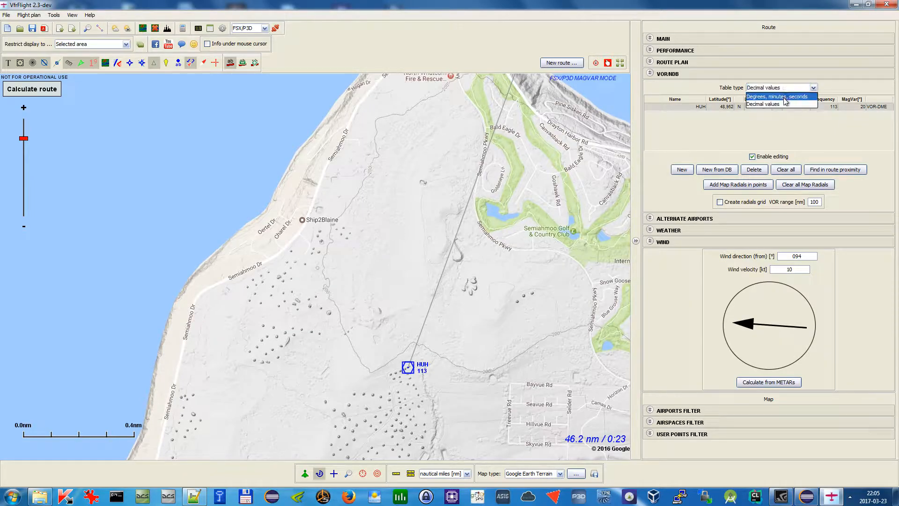
Calculate the route and review the VOR bearings and distances from HUH for each route point
scroll(536, 246, "down", 3)
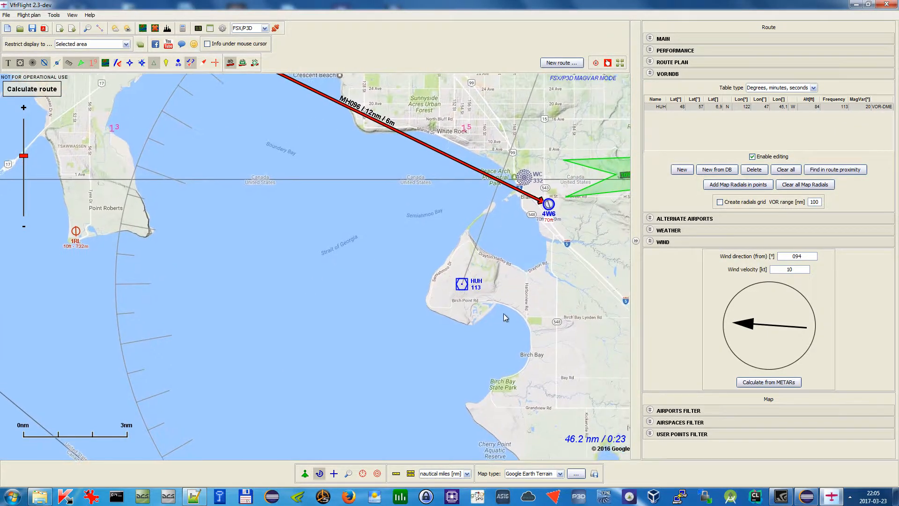
scroll(504, 313, "down", 3)
scroll(521, 303, "up", 1)
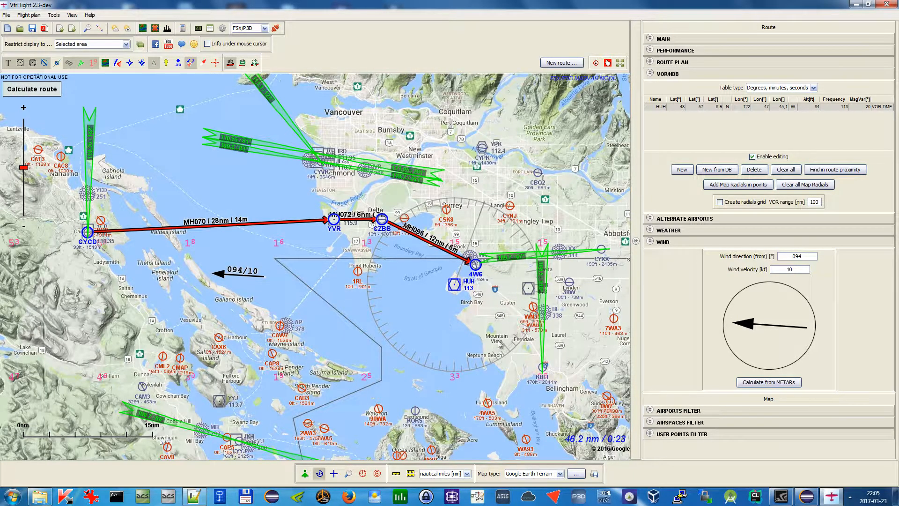
left_click(16, 92)
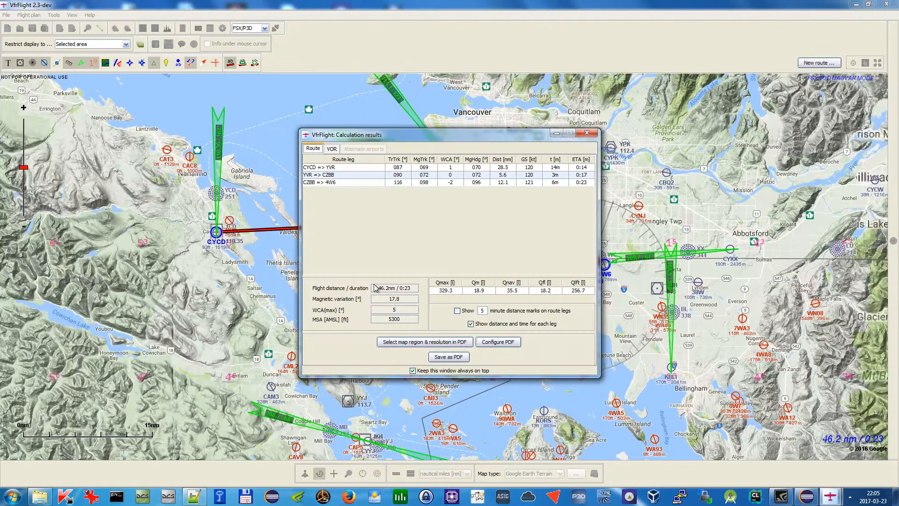
left_click(333, 150)
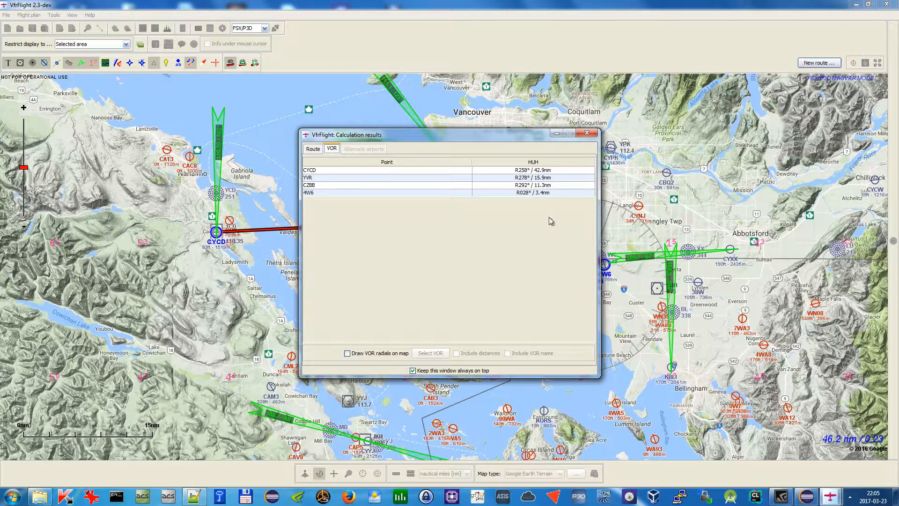
left_click_drag(537, 136, 427, 152)
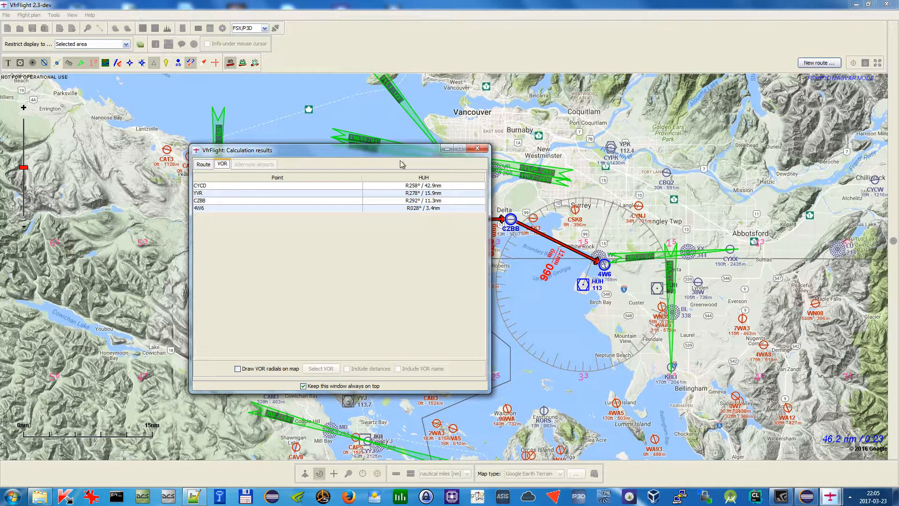
left_click(477, 150)
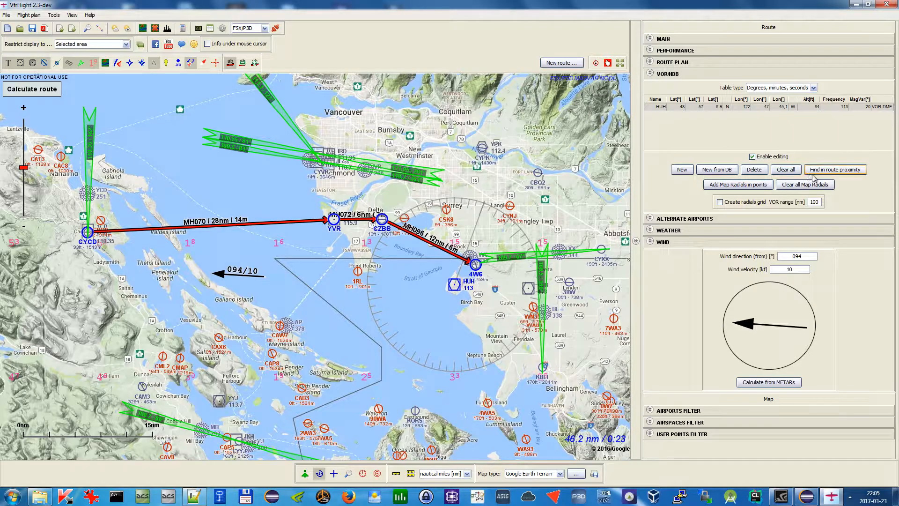
Search for VOR stations within 25 nm of the route and add them to the list
left_click(848, 172)
left_click_drag(473, 210, 603, 229)
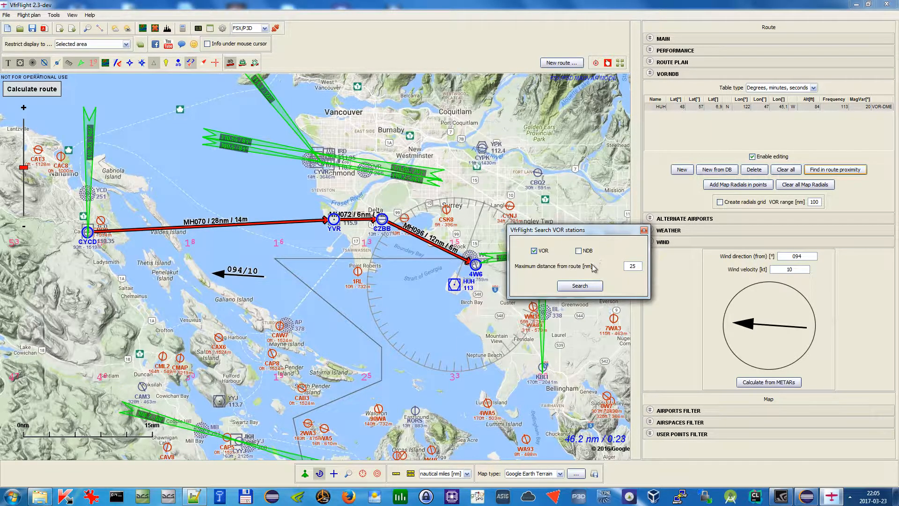
left_click(580, 286)
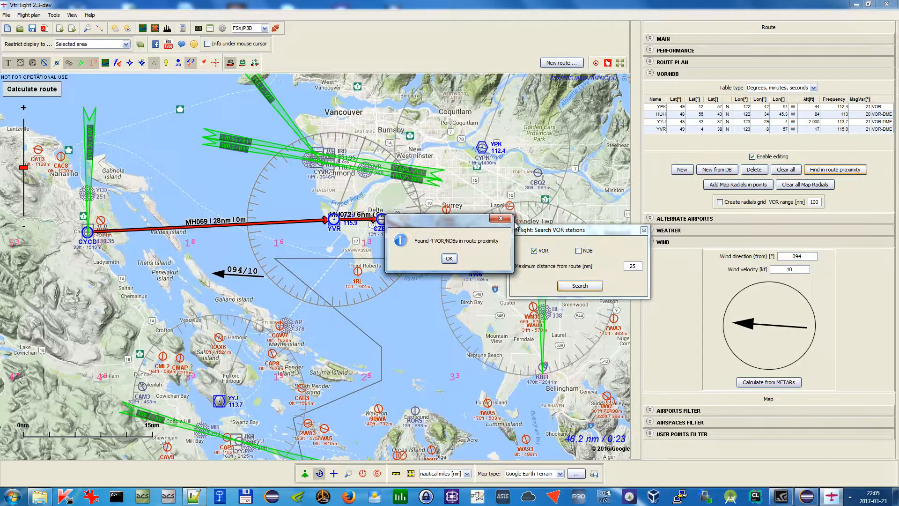
left_click(449, 259)
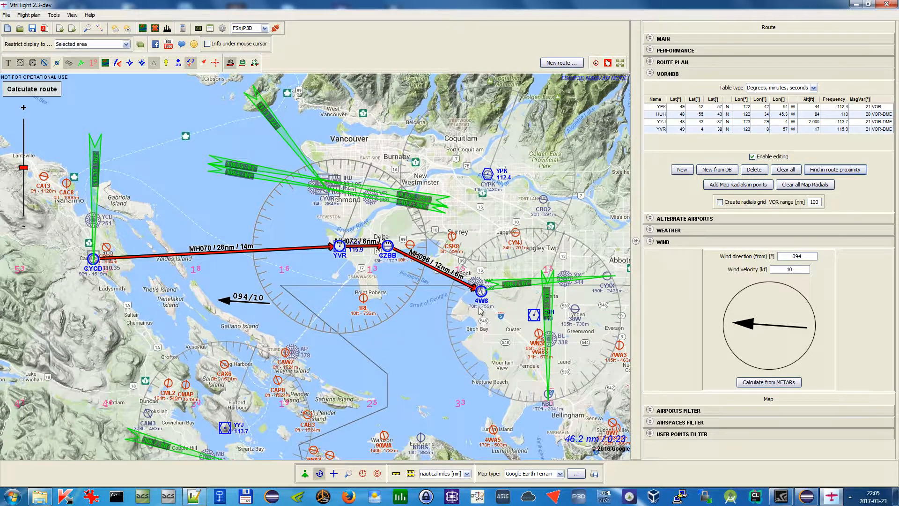
Delete the HUH, YYJ and YVR entries from the VOR/NDB list, keeping only YPK
left_click_drag(694, 116, 692, 134)
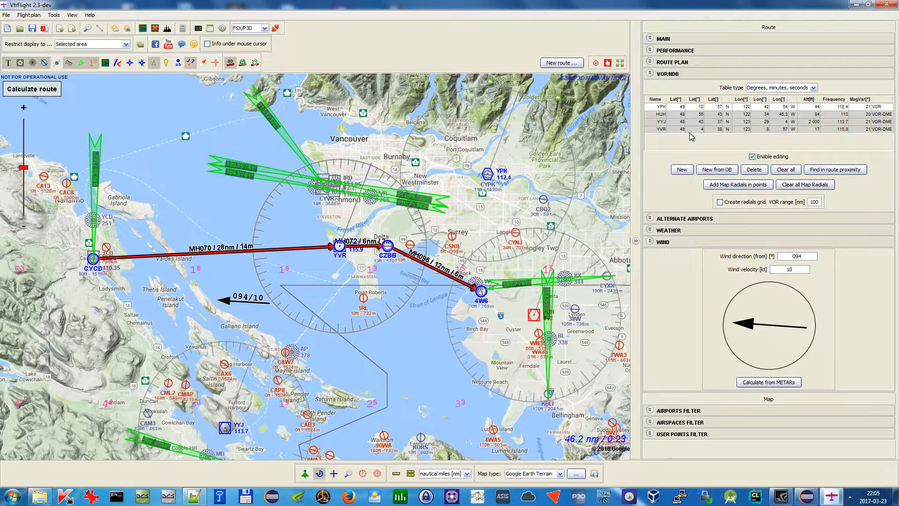
left_click(754, 170)
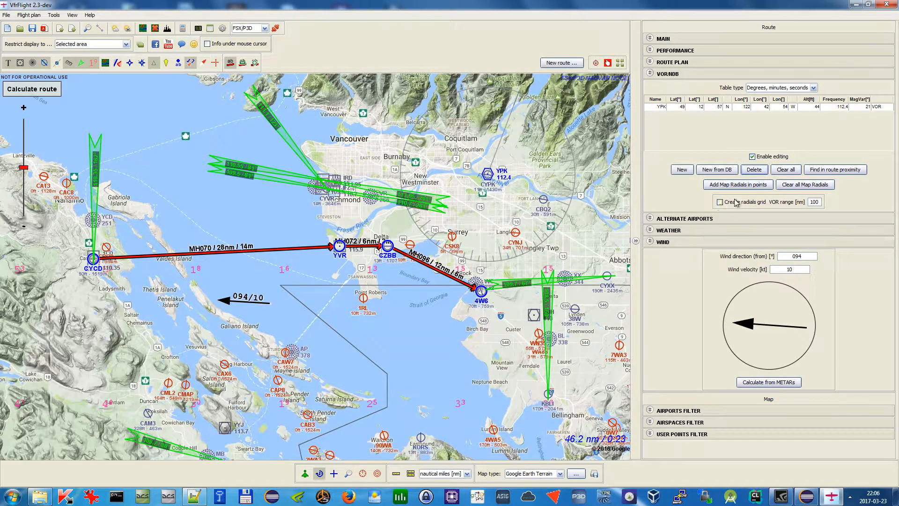
Add map radials from the YPK VOR, created at the route waypoints
left_click(727, 187)
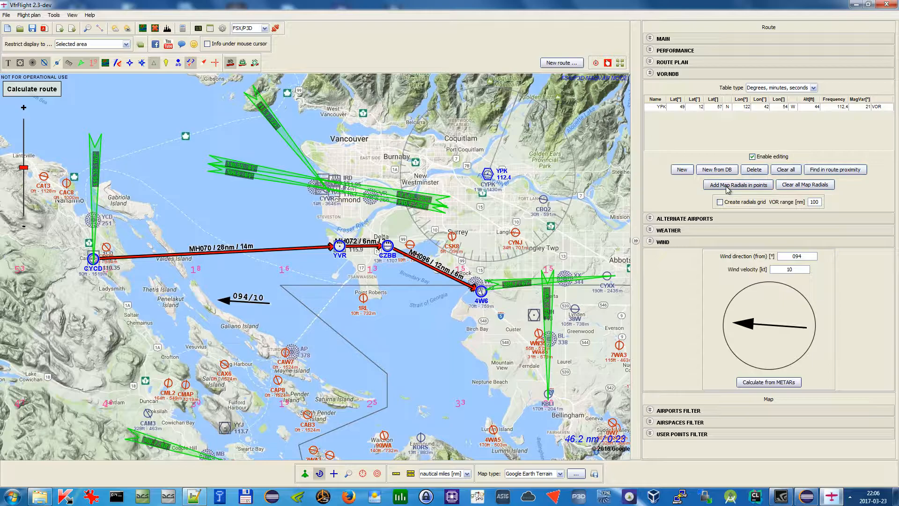
left_click_drag(446, 95, 568, 141)
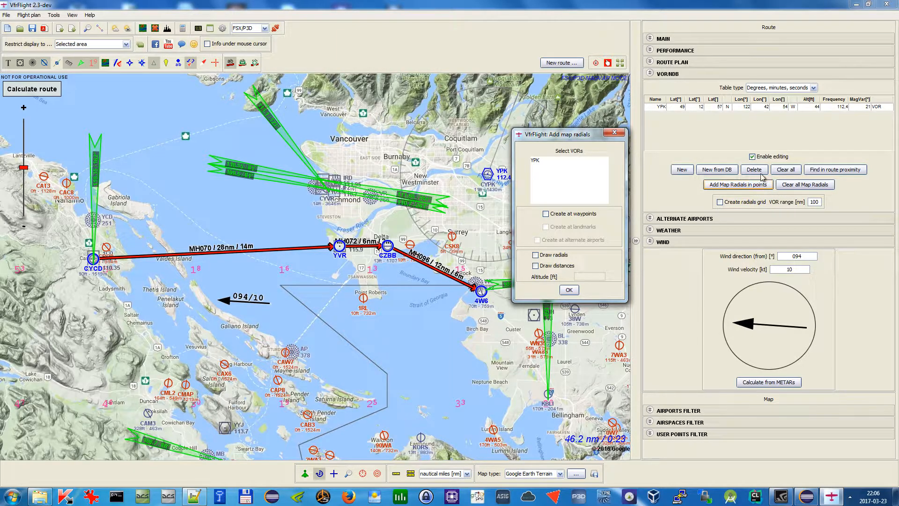
left_click(560, 162)
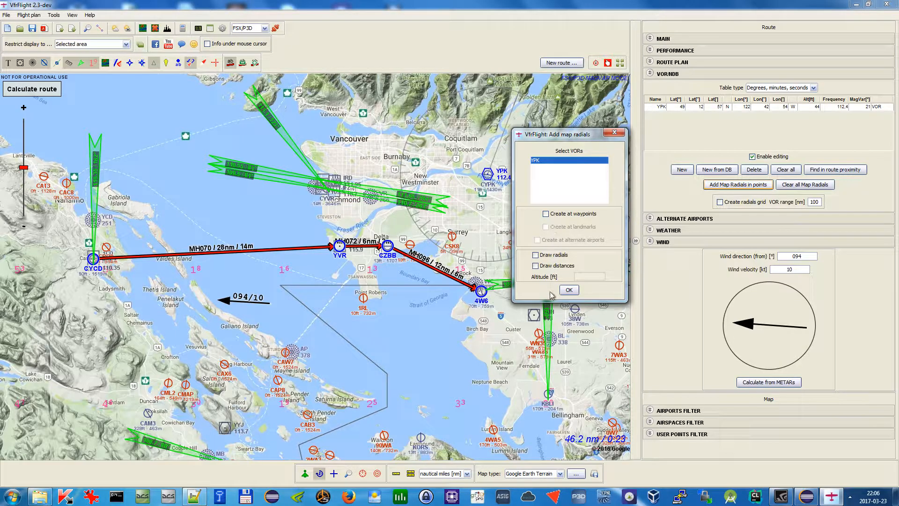
left_click(546, 214)
left_click(569, 290)
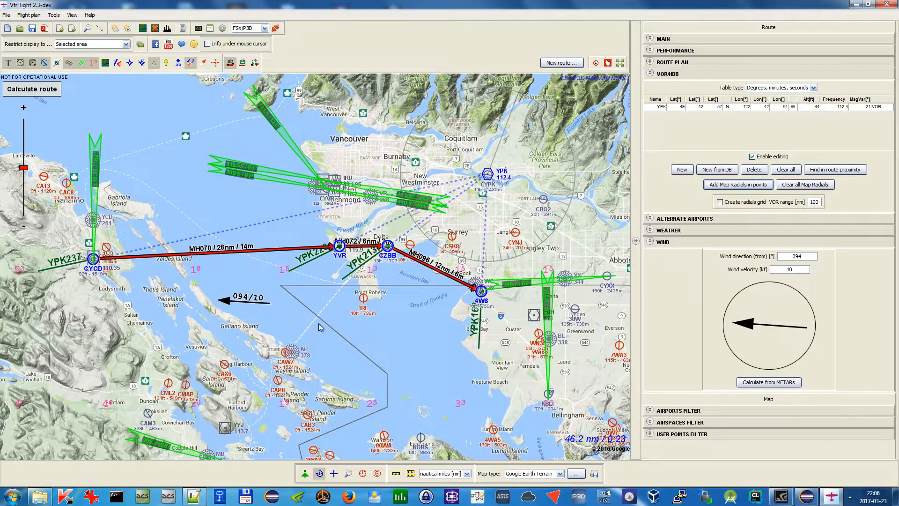
Move the YPK radial point off CYCD to a spot over the strait north of Gabriola Island
left_click_drag(357, 327, 371, 341)
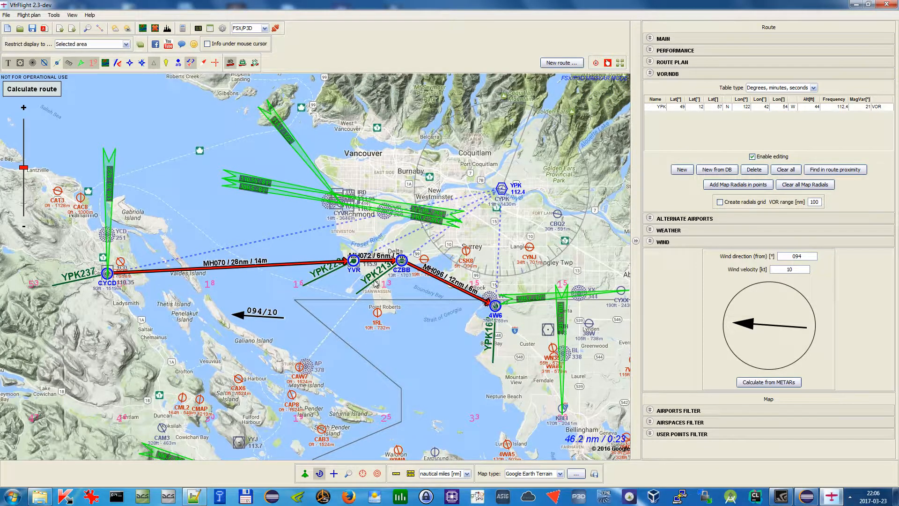
scroll(90, 275, "up", 1)
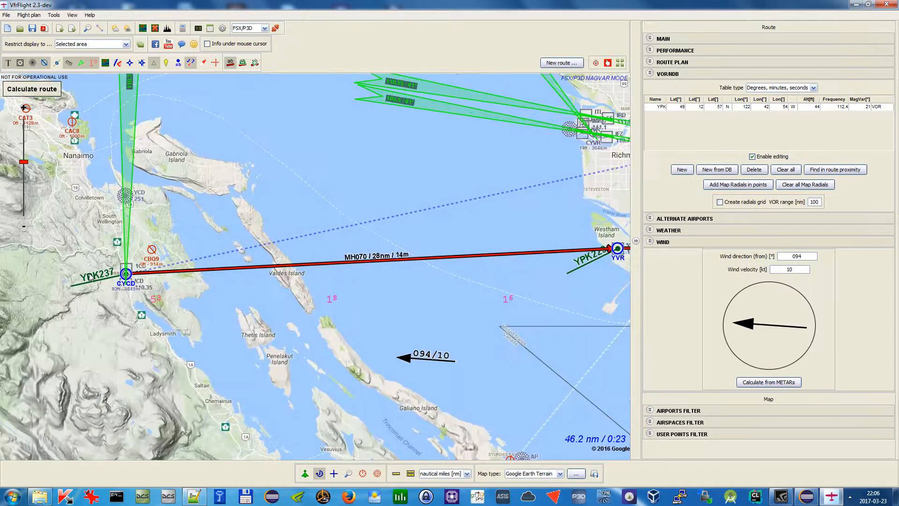
scroll(90, 277, "up", 1)
scroll(193, 308, "down", 1)
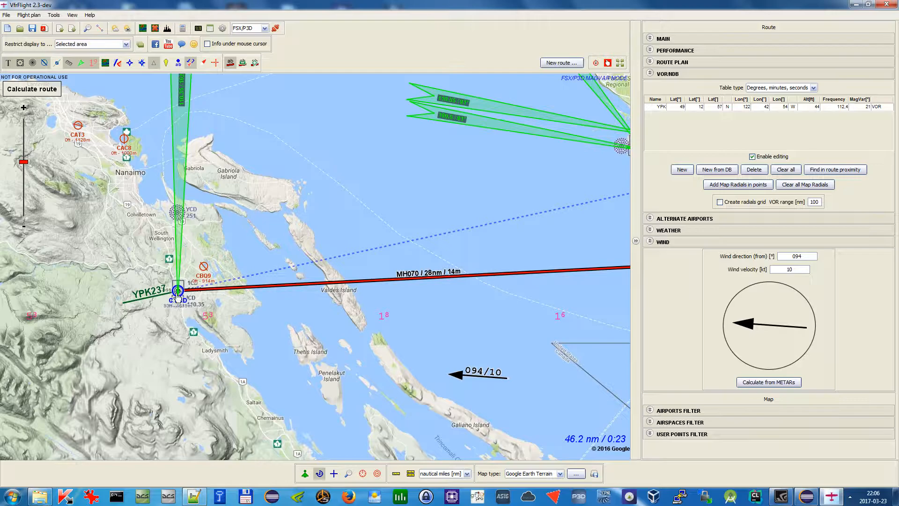
left_click_drag(180, 292, 284, 362)
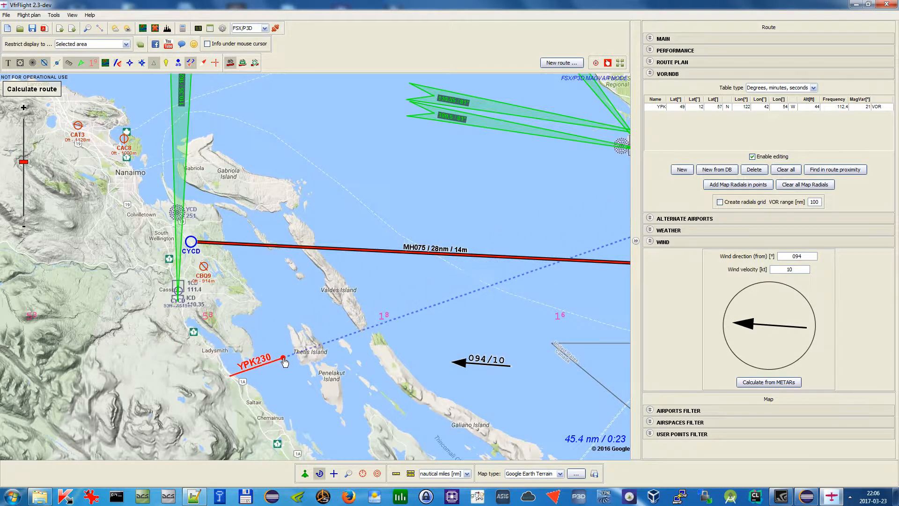
left_click_drag(191, 242, 178, 290)
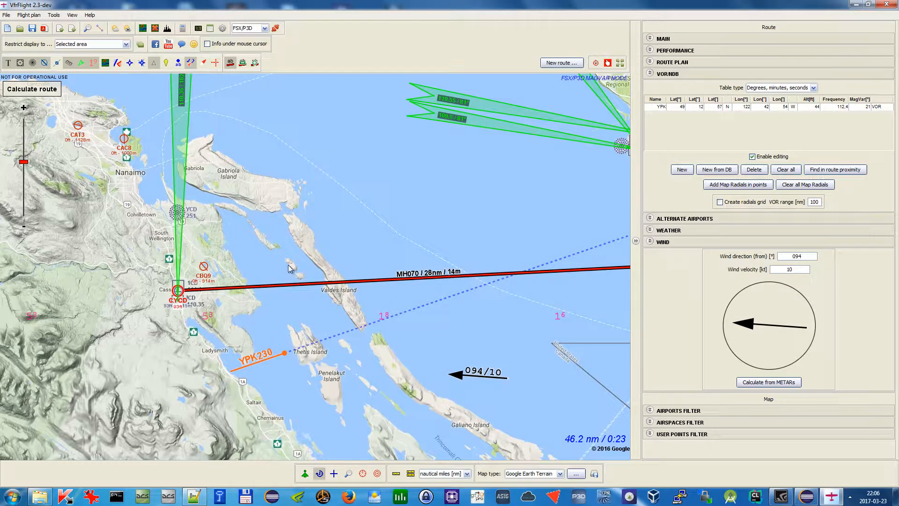
scroll(288, 268, "down", 1)
left_click_drag(290, 317, 323, 148)
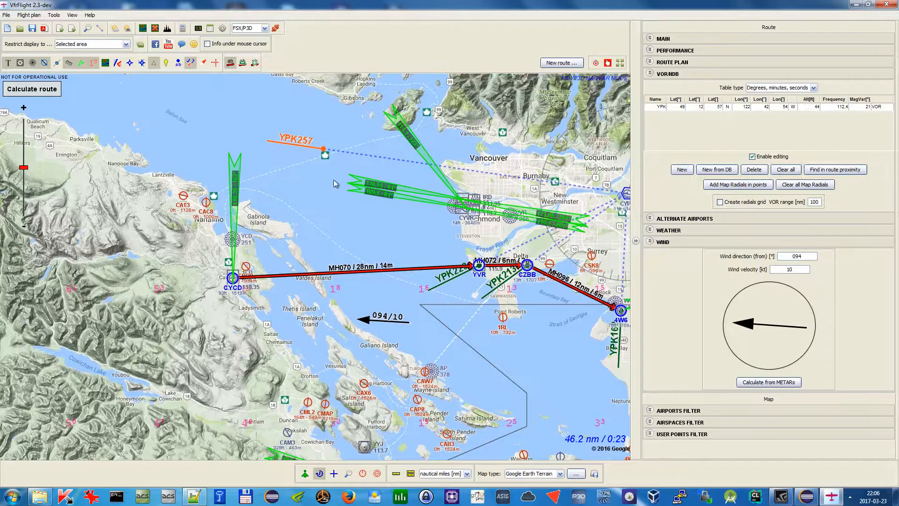
Add a YPK VOR radial point on the map just south of the existing one, with radials drawn
right_click(308, 175)
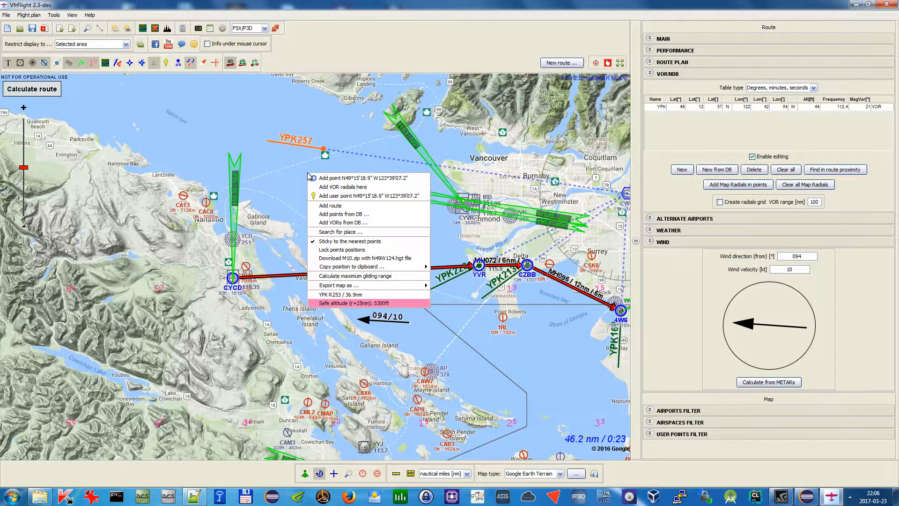
left_click(337, 187)
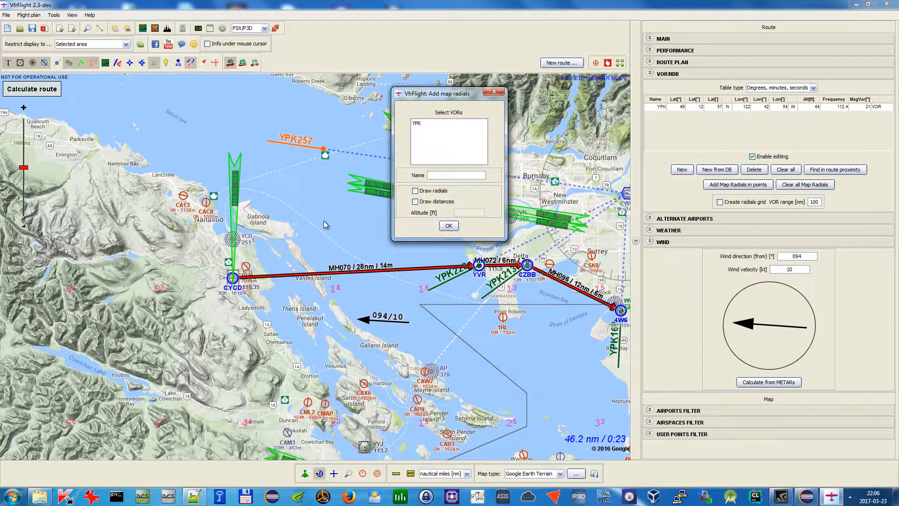
left_click(425, 127)
left_click(415, 191)
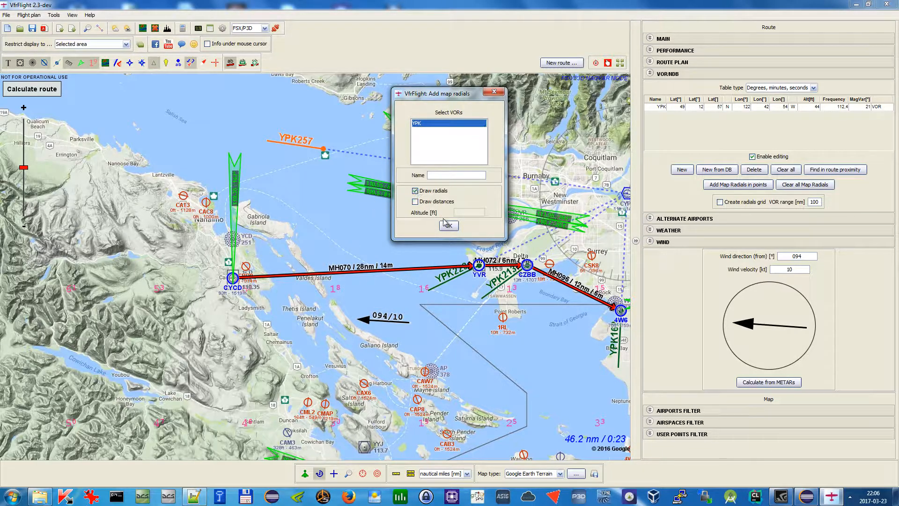
left_click(448, 226)
left_click(303, 179)
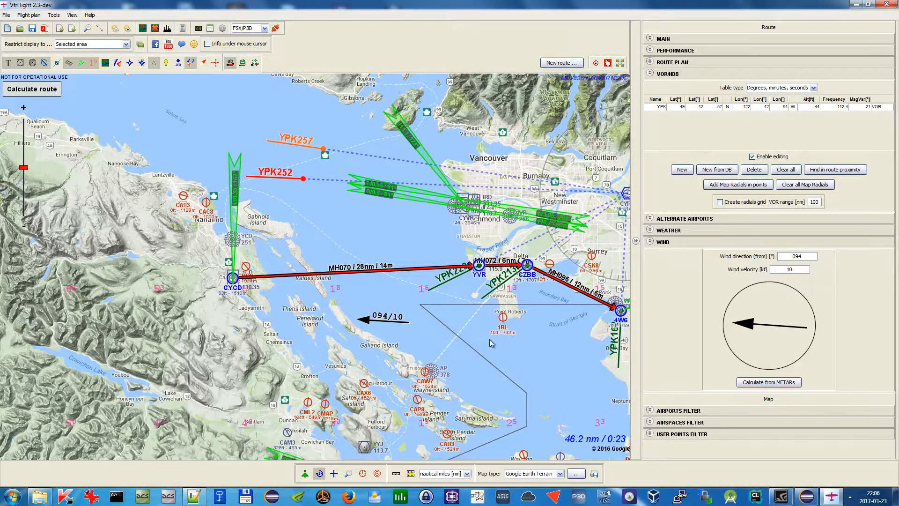
left_click_drag(518, 340, 425, 340)
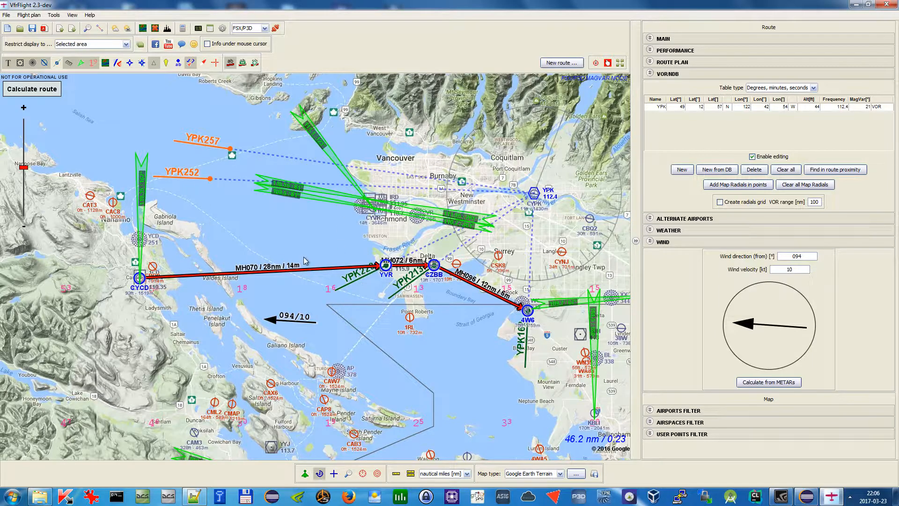
scroll(383, 267, "up", 2)
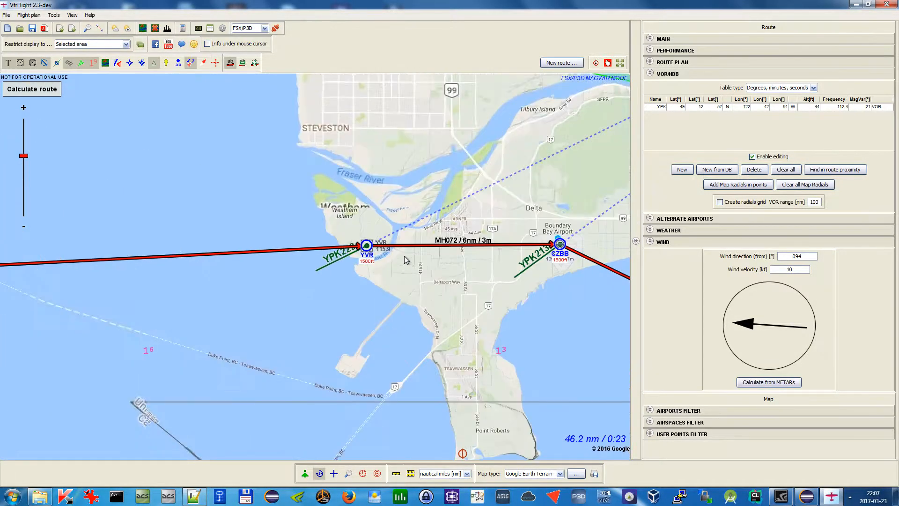
scroll(507, 258, "down", 1)
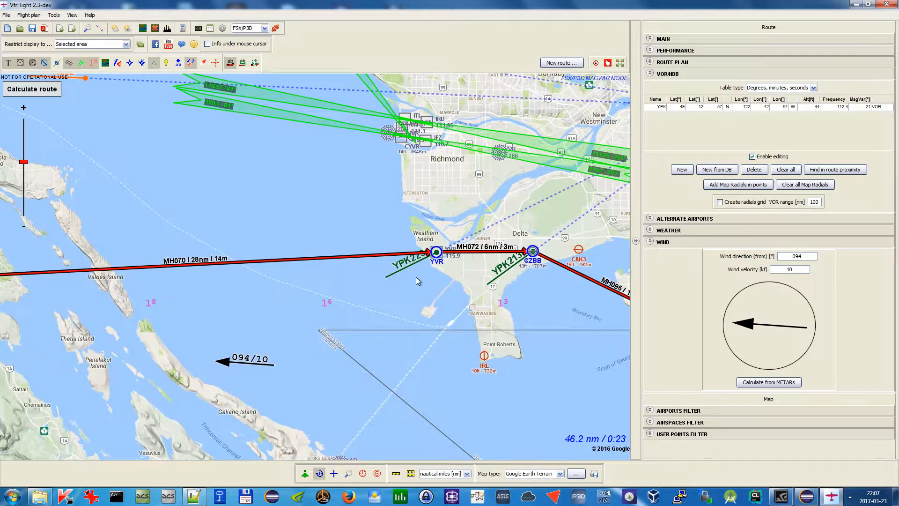
Remove all the YPK radial points and their radials from the map
scroll(412, 282, "down", 1)
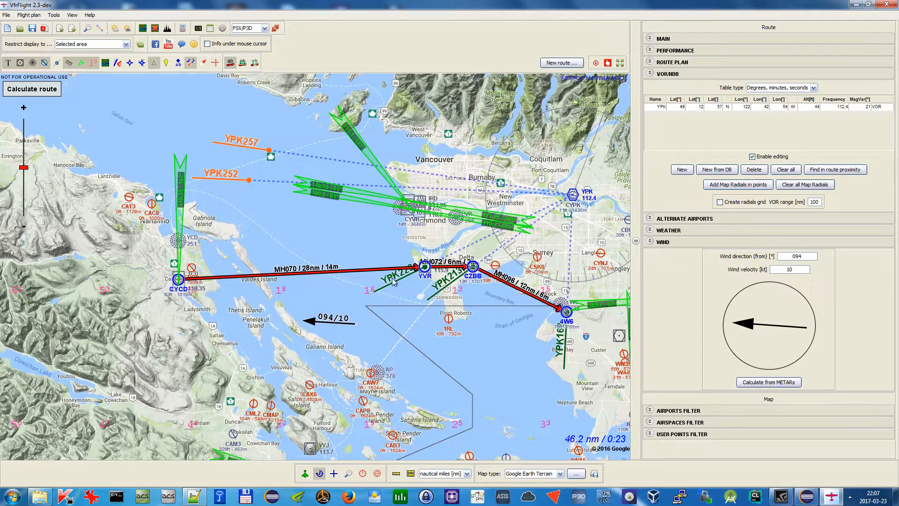
left_click_drag(319, 213, 321, 222)
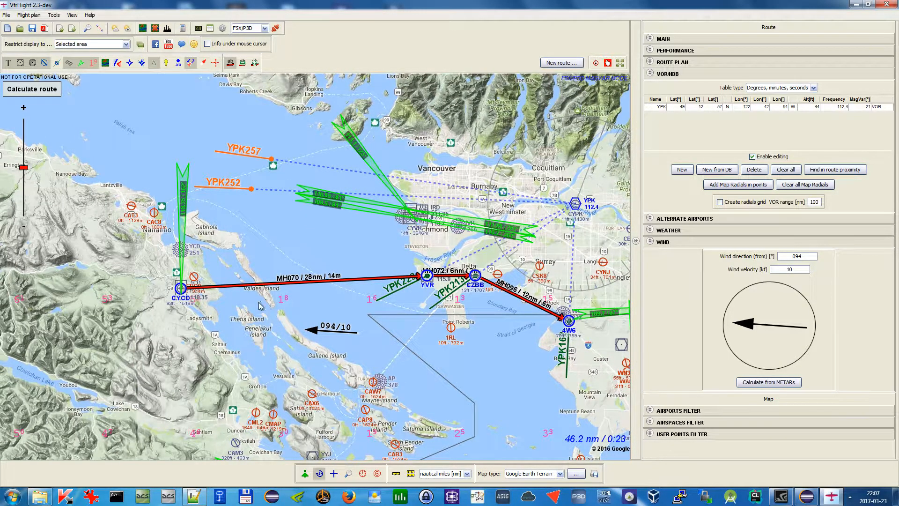
left_click(251, 192)
left_click(272, 160)
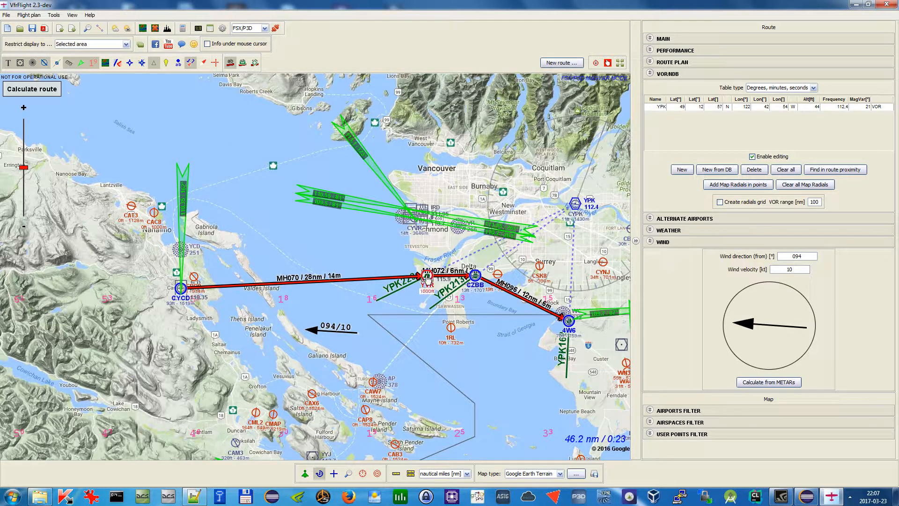
left_click_drag(429, 279, 475, 276)
mouse_move(569, 322)
left_mouse_down()
mouse_move(551, 305)
mouse_move(572, 325)
left_mouse_up()
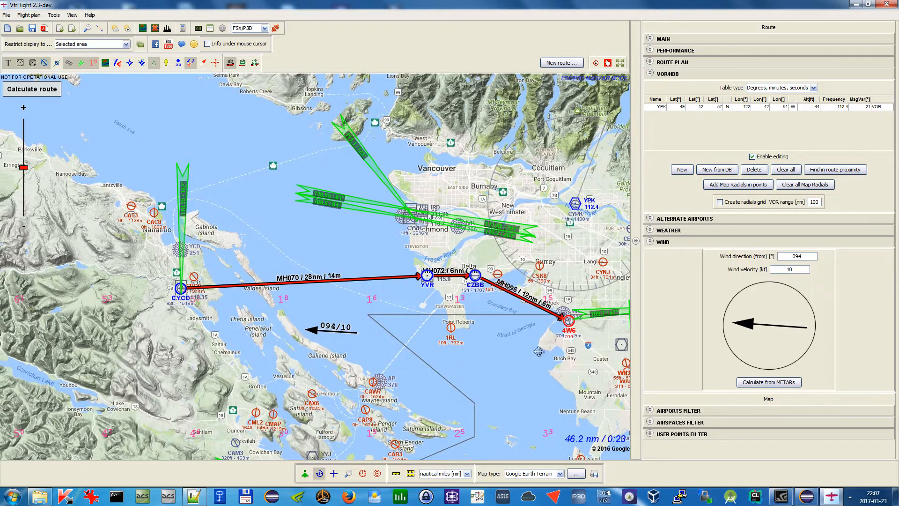
Switch on the radials grid around the YPK VOR, examine it, and switch it off again
left_click_drag(509, 349, 454, 354)
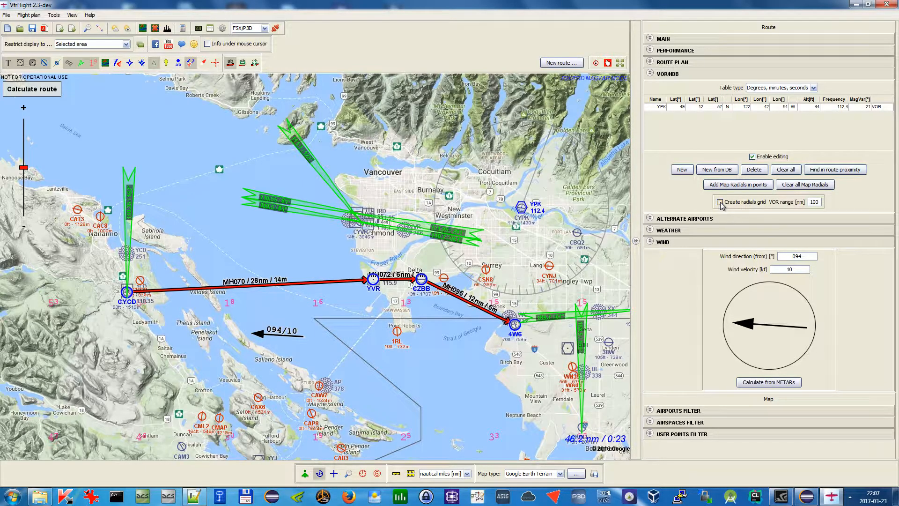
left_click_drag(501, 202, 465, 189)
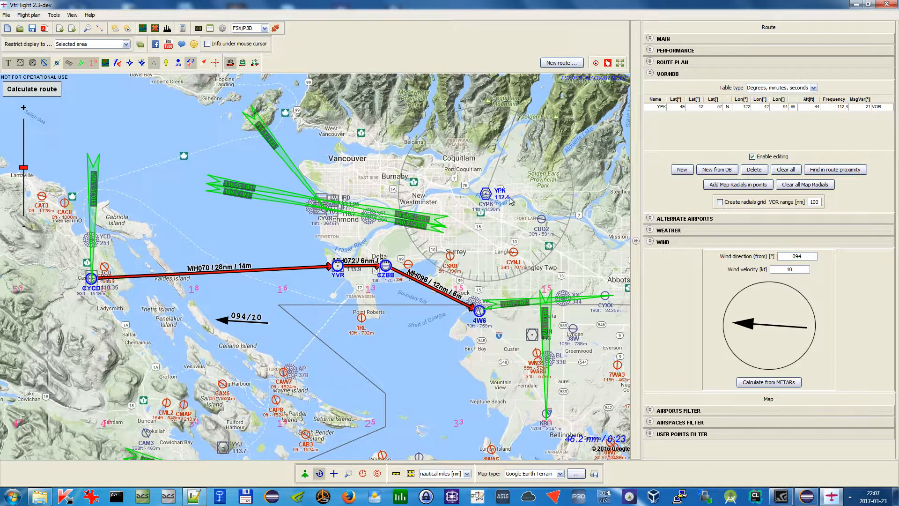
left_click(720, 201)
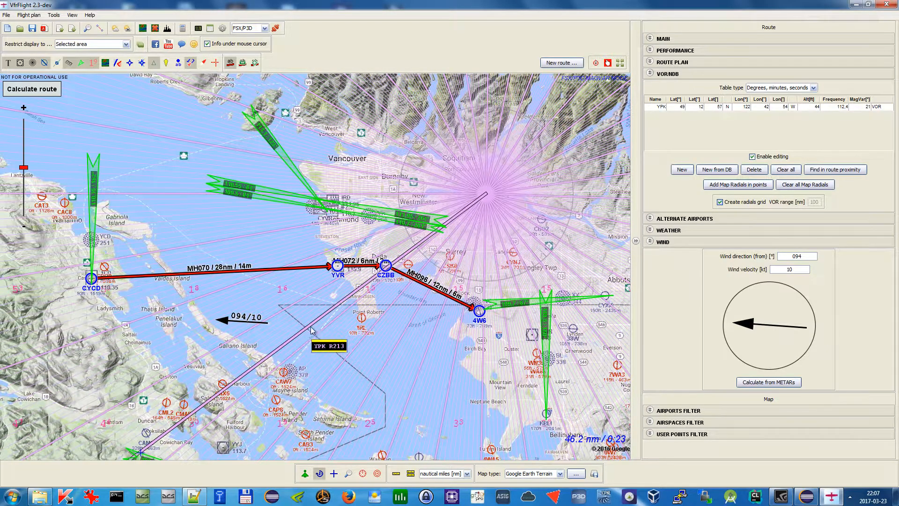
scroll(402, 248, "up", 1)
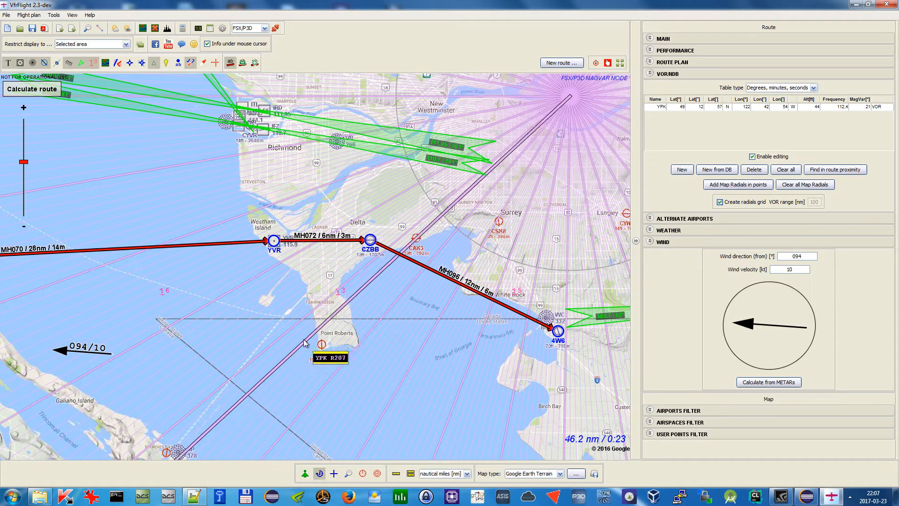
scroll(305, 331, "down", 1)
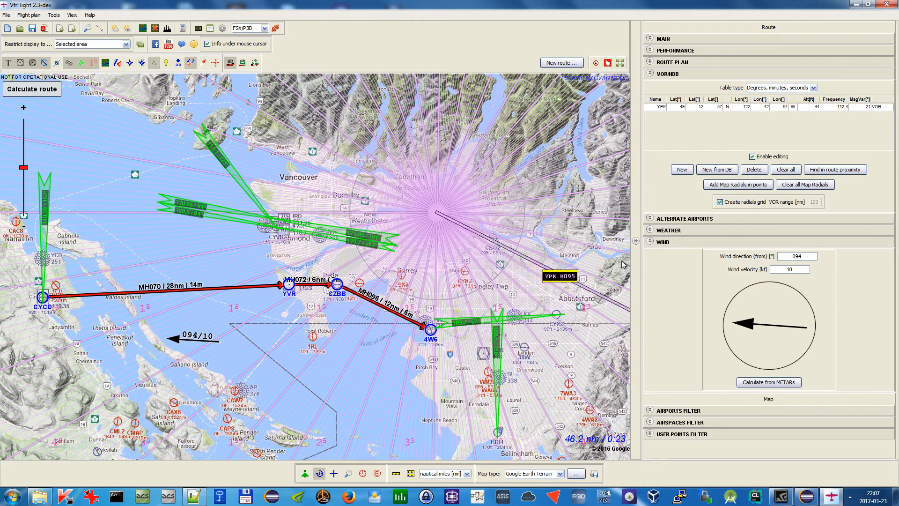
left_click(727, 204)
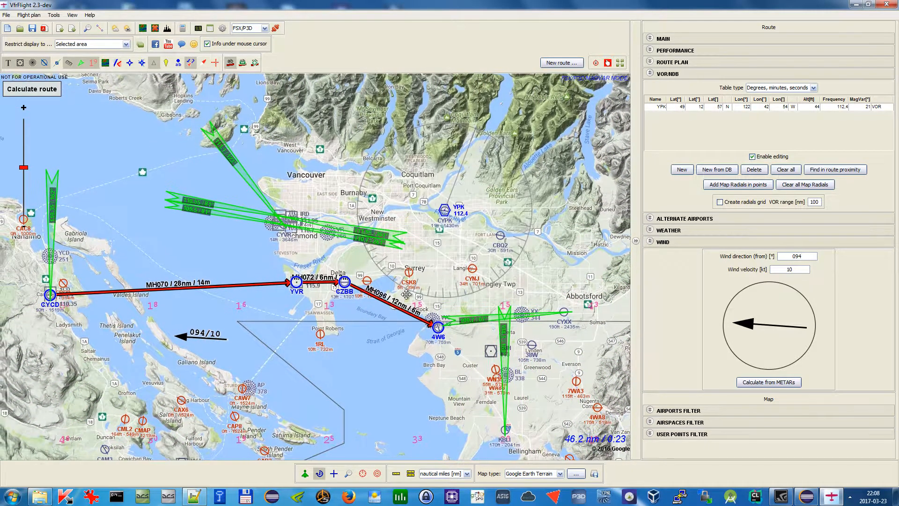
Add the CSK8 airport in Surrey as an alternate airport
left_click(703, 74)
left_click(703, 86)
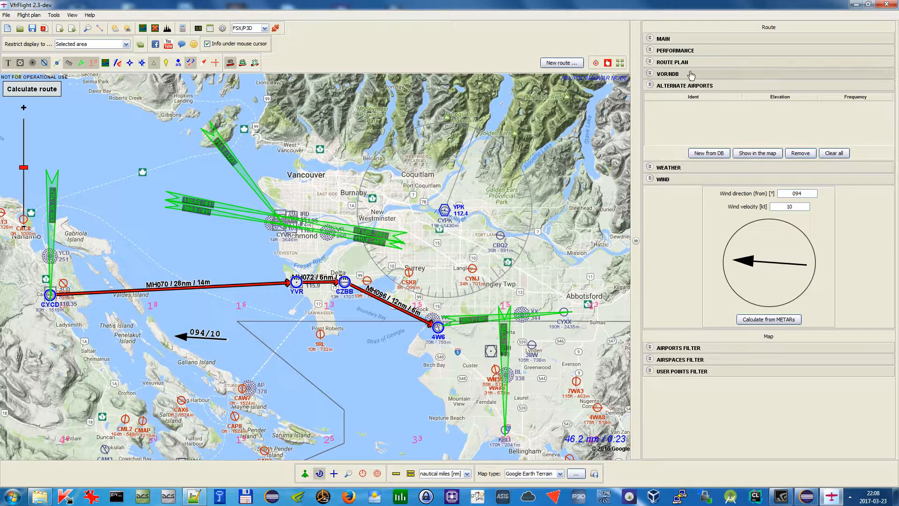
left_click_drag(402, 187, 494, 175)
mouse_move(447, 220)
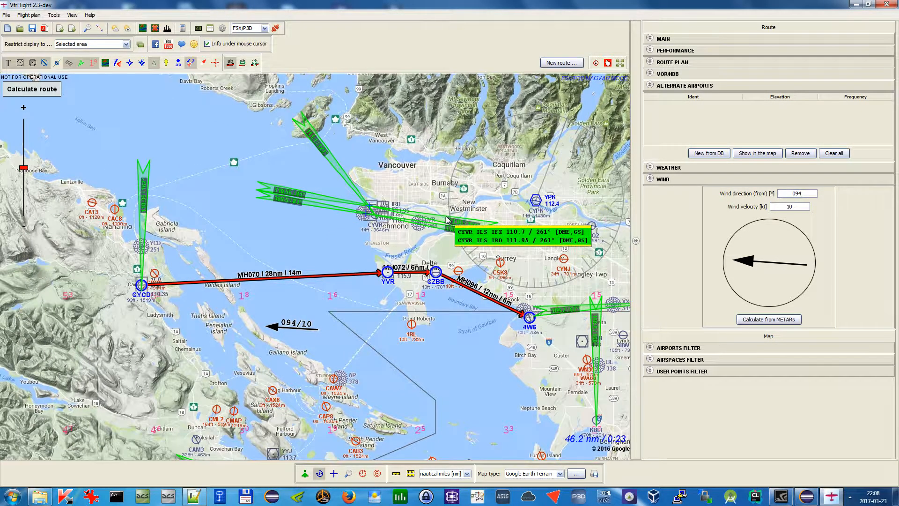
right_click(501, 264)
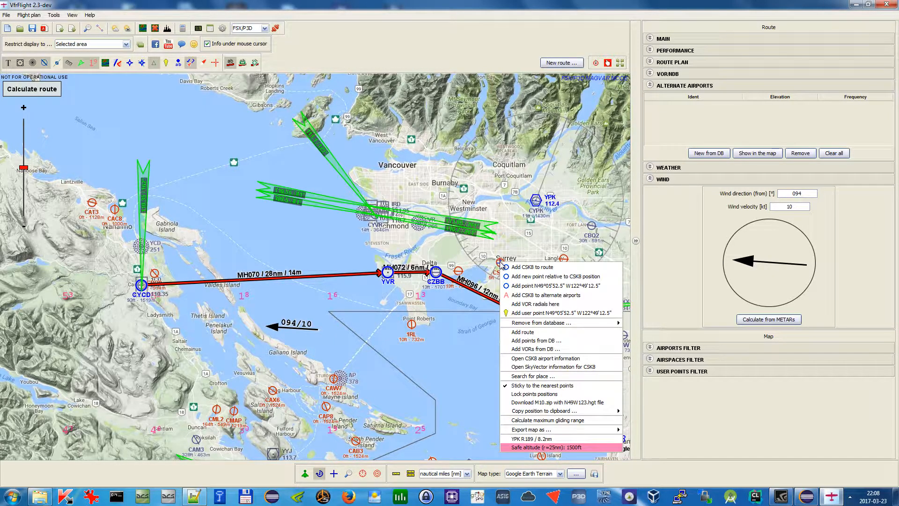
left_click(538, 295)
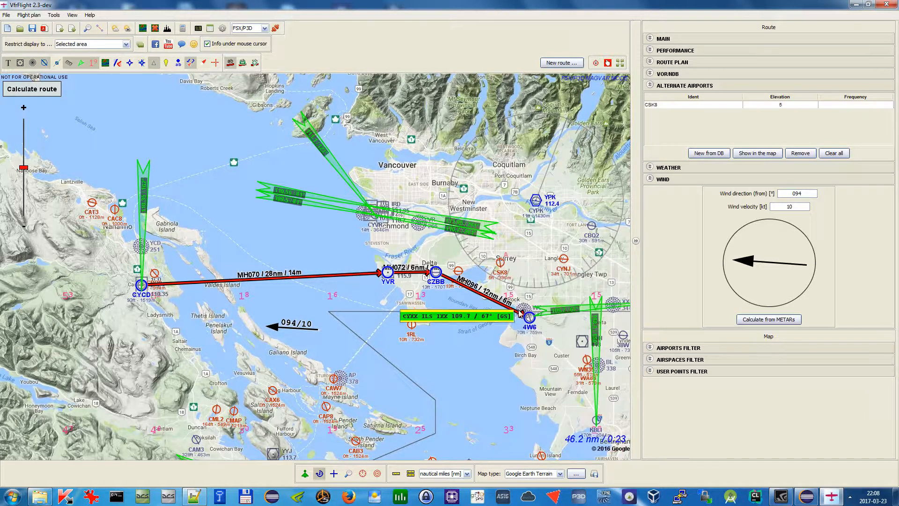
Open the CSK8 elevation entry in the alternate airports list for editing
scroll(520, 265, "up", 1)
left_click_drag(518, 261, 478, 262)
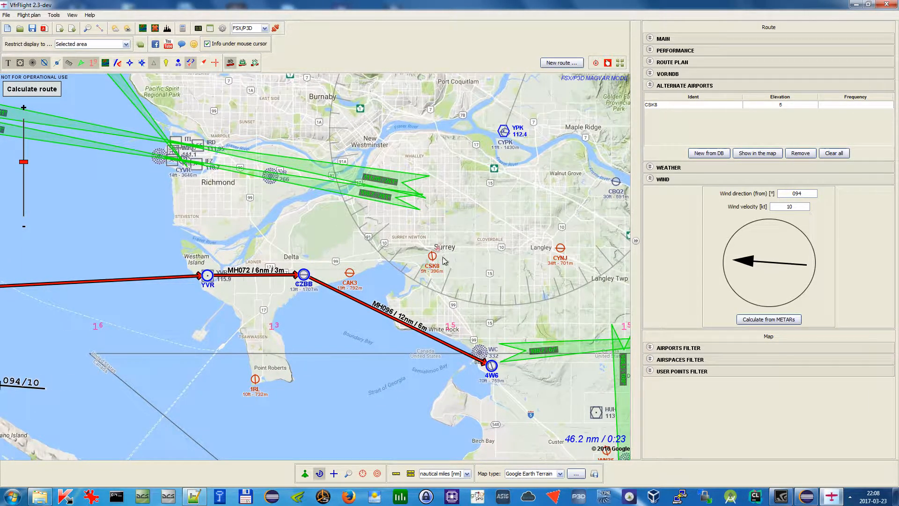
left_click_drag(481, 271, 469, 302)
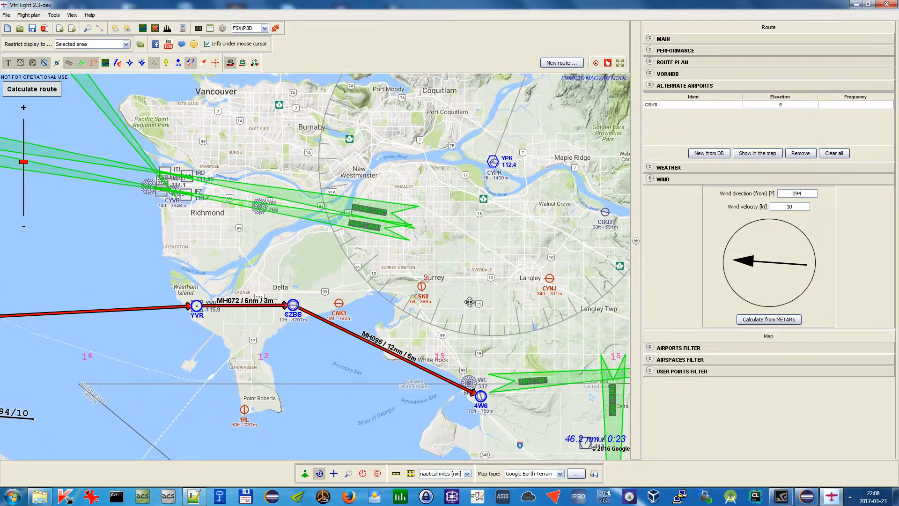
double_click(799, 104)
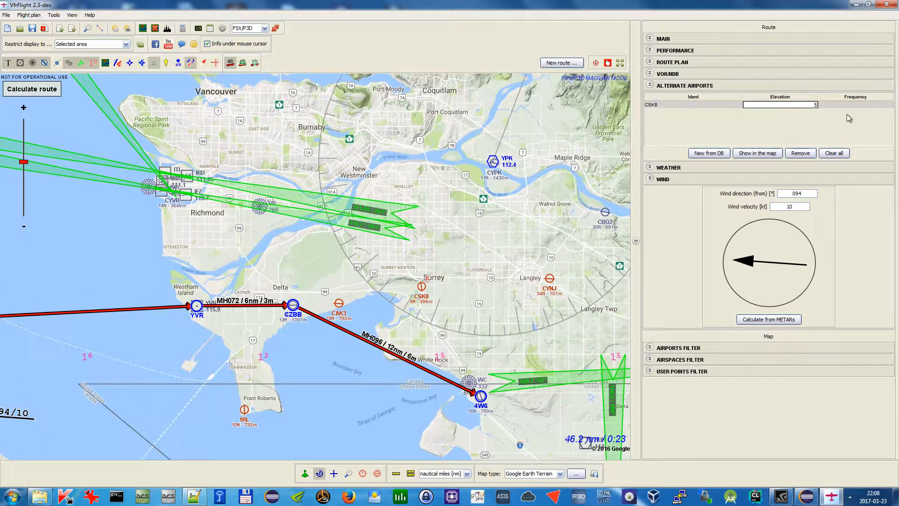
left_click(831, 105)
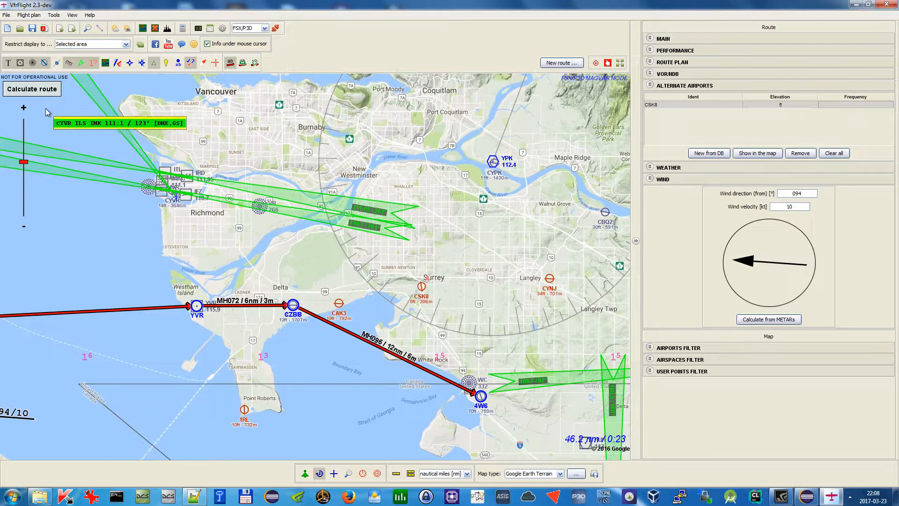
Calculate the route and review the alternate airports, VOR and route result tabs
left_click(56, 92)
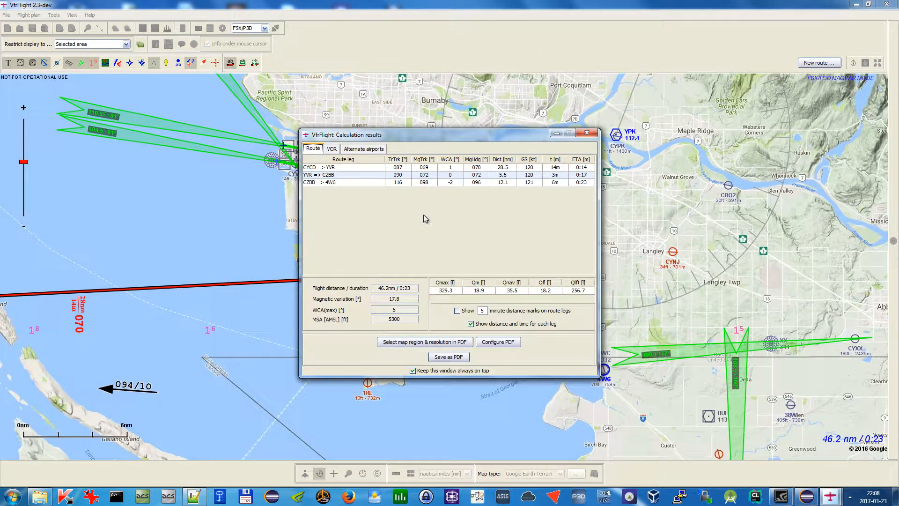
left_click(373, 149)
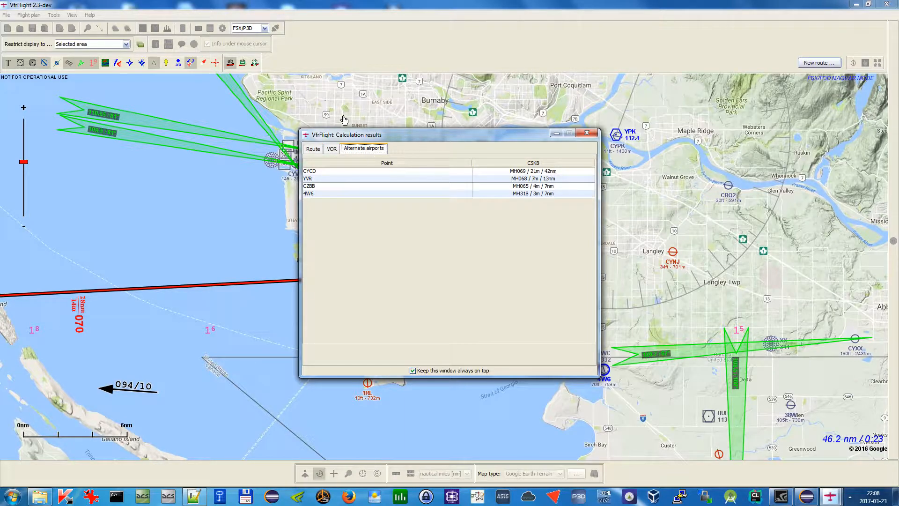
left_click_drag(507, 139, 290, 136)
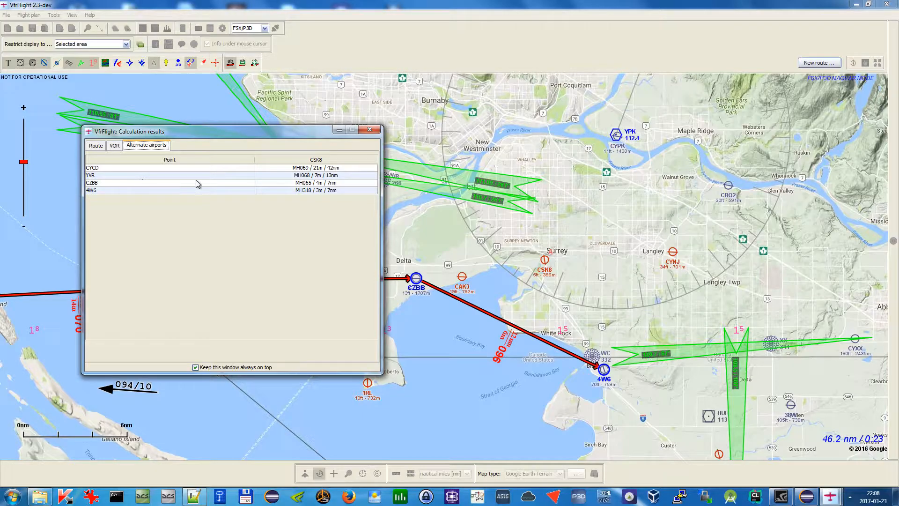
left_click(309, 167)
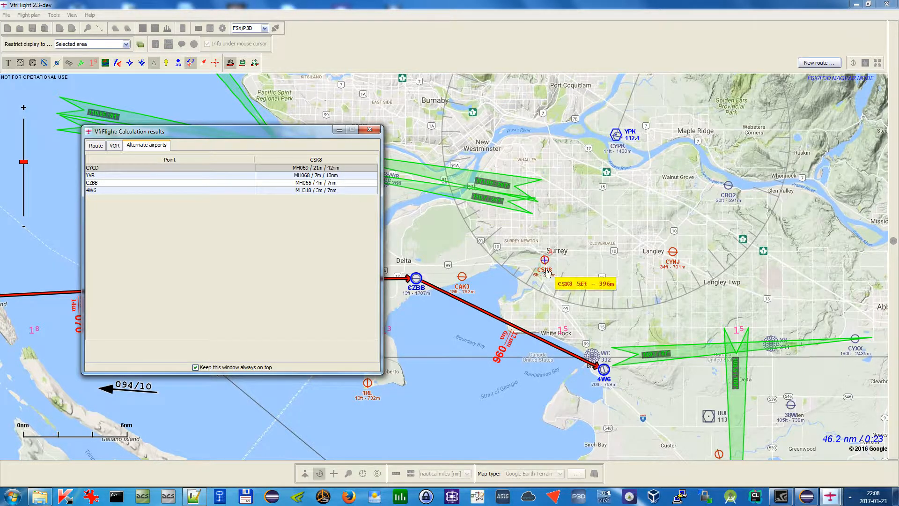
mouse_move(471, 280)
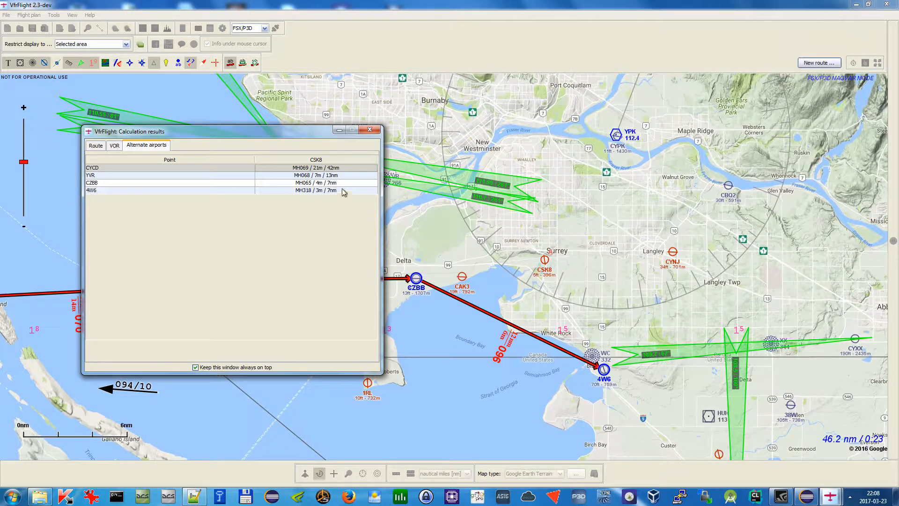
left_click_drag(257, 140, 291, 344)
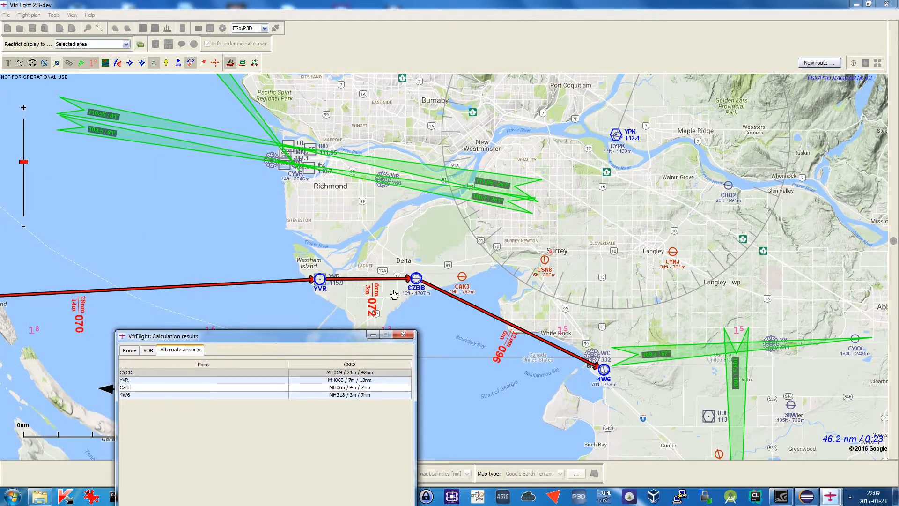
left_click_drag(349, 344, 379, 148)
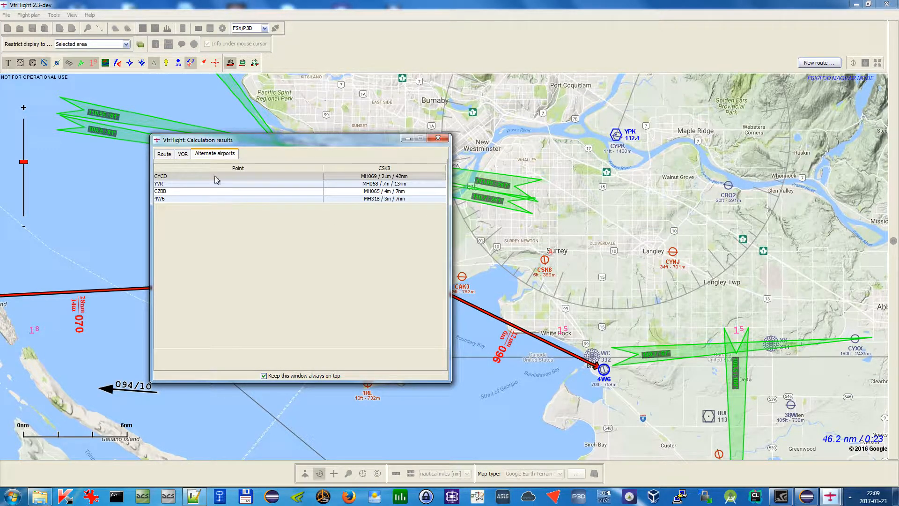
left_click(182, 154)
left_click(166, 155)
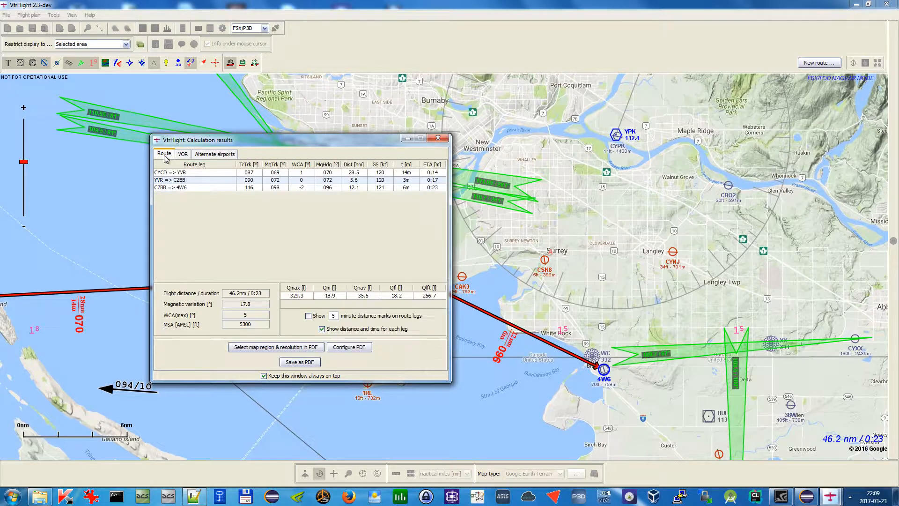
Open the PDF configuration, select the Vectors for alternates layout item, and close the dialog
left_click_drag(280, 144, 344, 125)
left_click(409, 328)
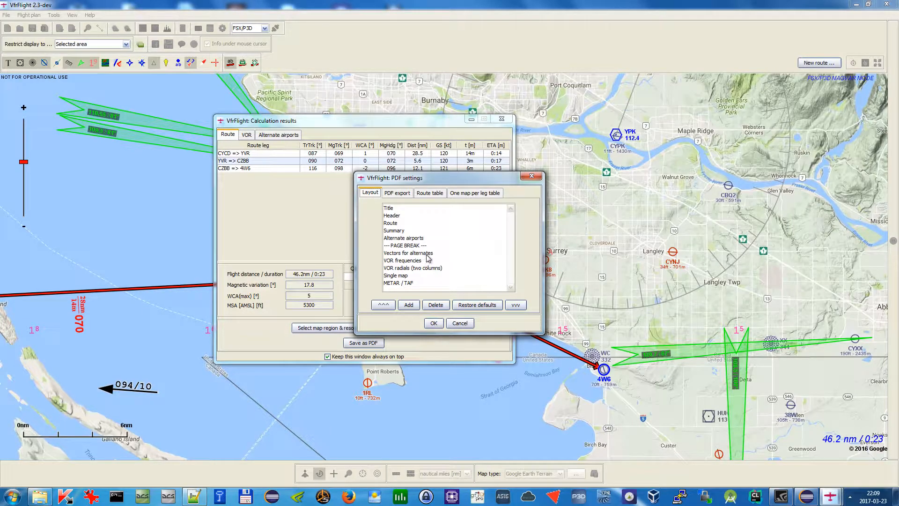
left_click(427, 255)
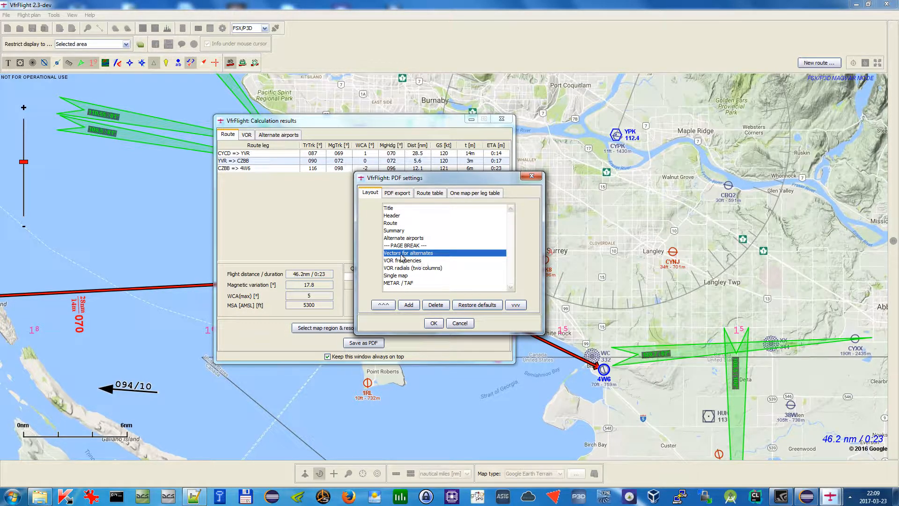
left_click_drag(445, 177, 534, 161)
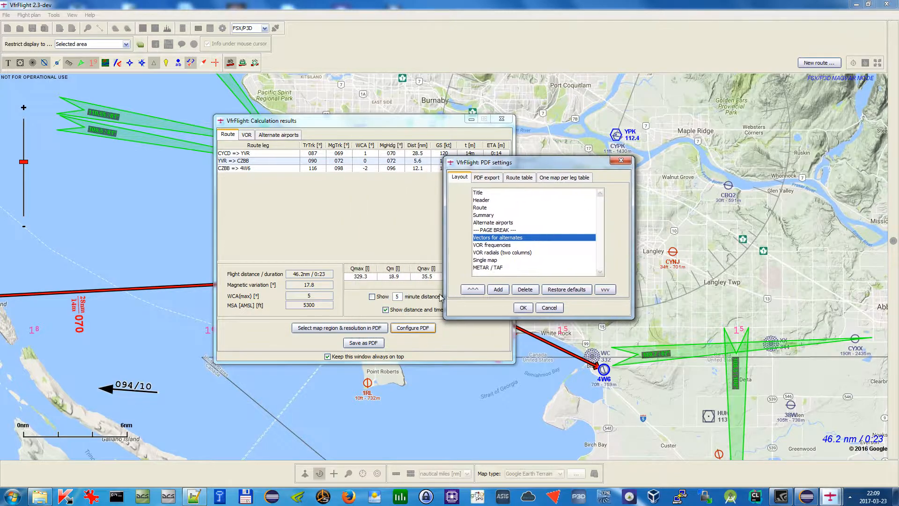
left_click(621, 160)
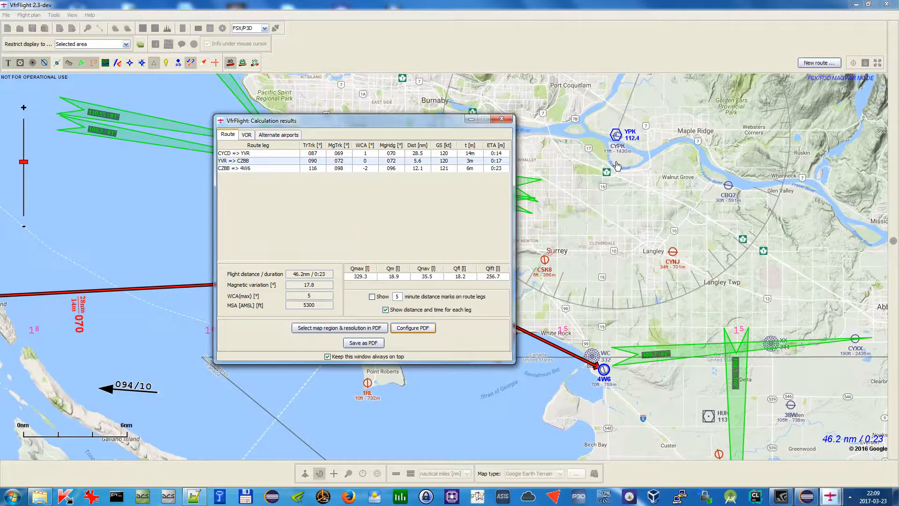
Check the alternate airports results again and close the calculation results window
left_click(293, 135)
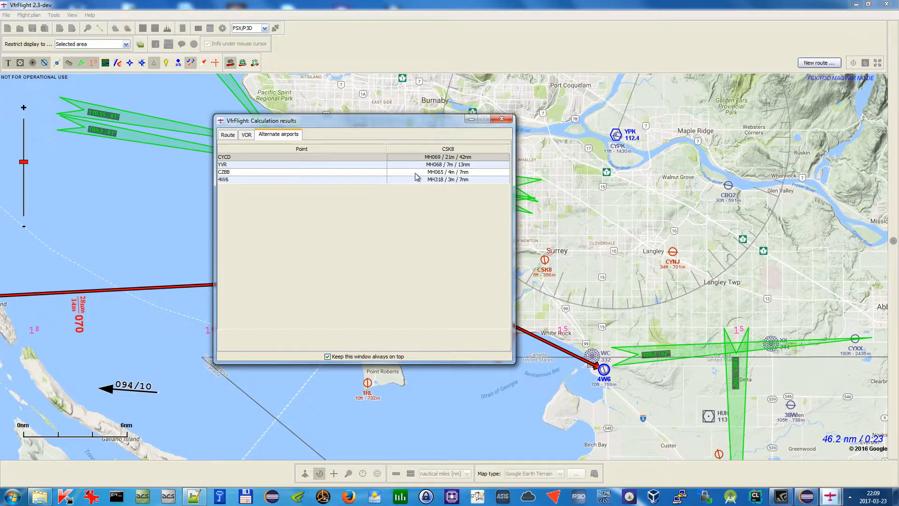
left_click(502, 118)
scroll(466, 280, "down", 2)
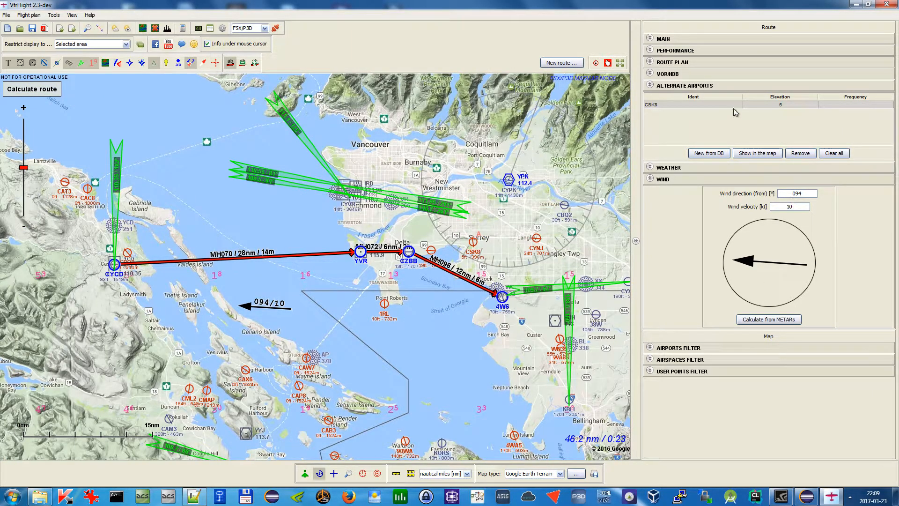
Open the weather section and download METAR and TAF reports along the route within 40 nm
left_click(739, 86)
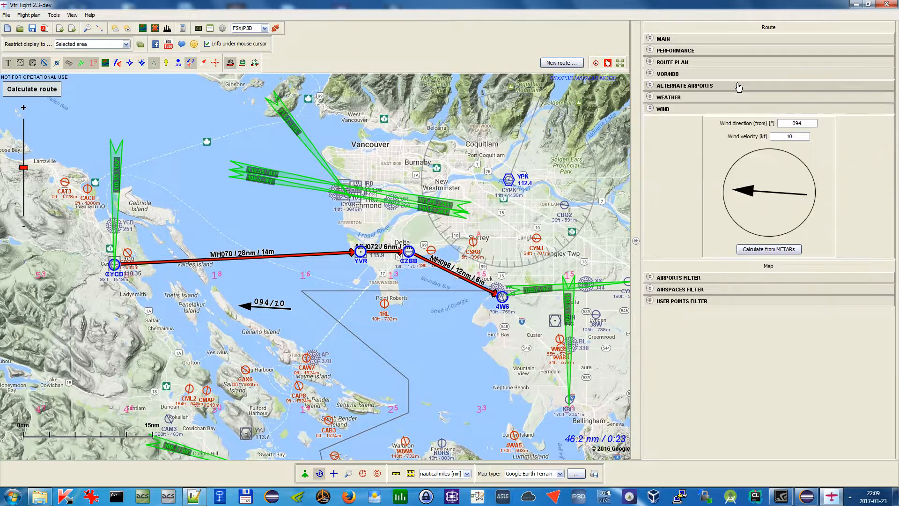
left_click(732, 98)
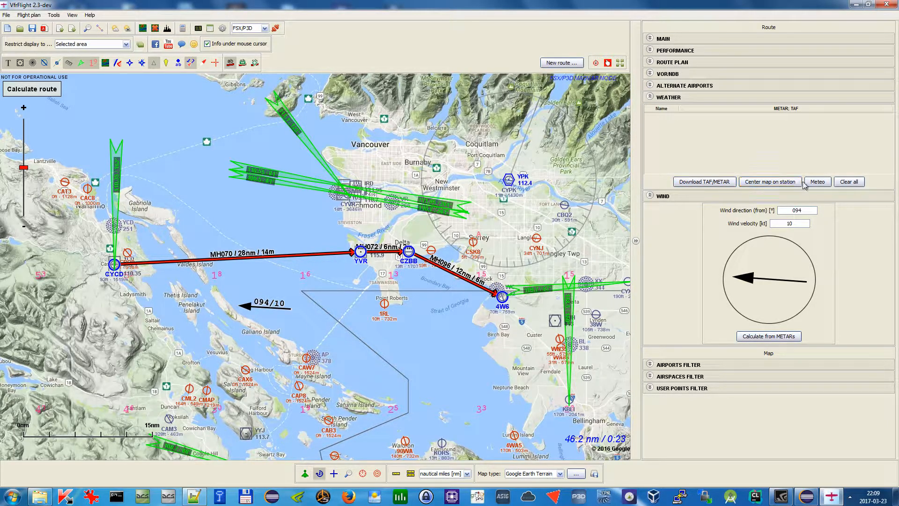
left_click(120, 30)
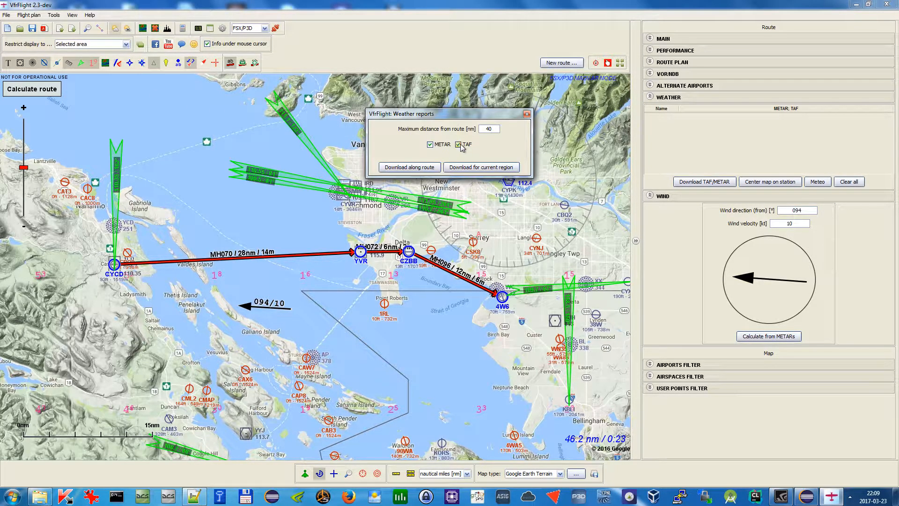
left_click(409, 167)
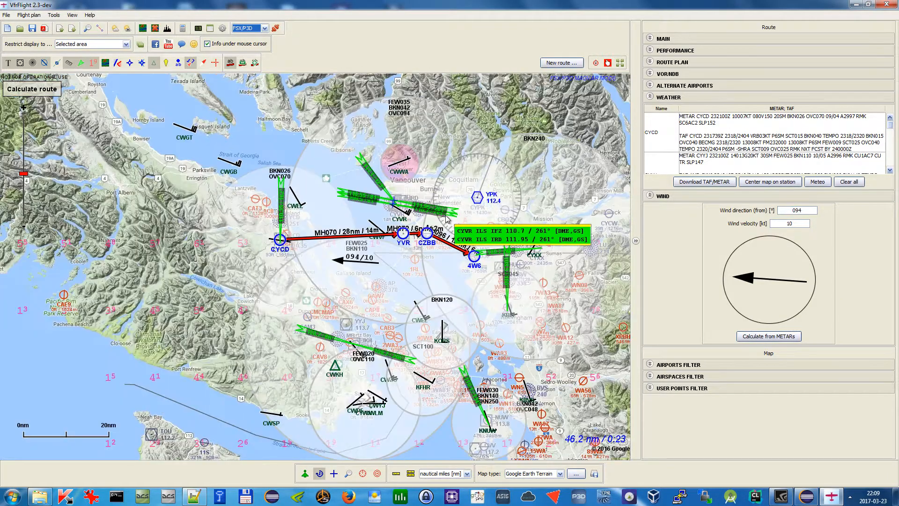
Scroll through the downloaded weather reports and center the map on a selected station
left_click(754, 133)
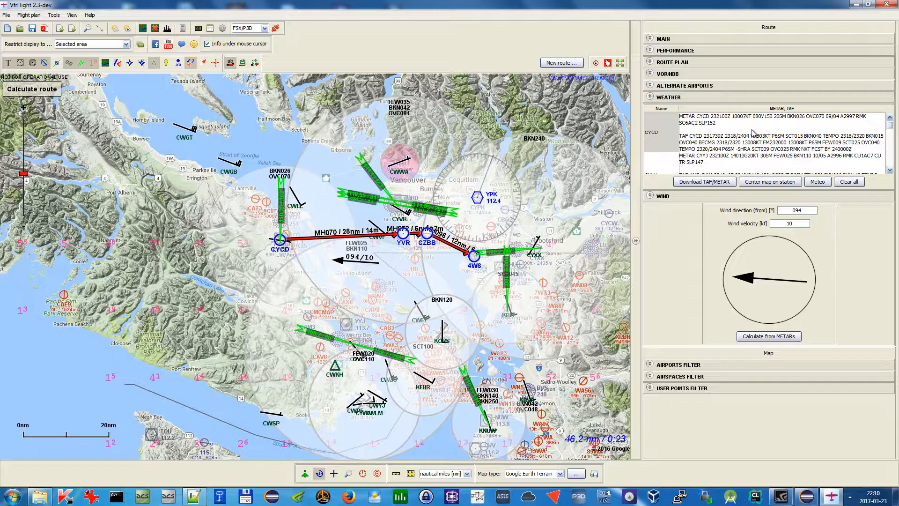
left_click_drag(890, 125, 889, 163)
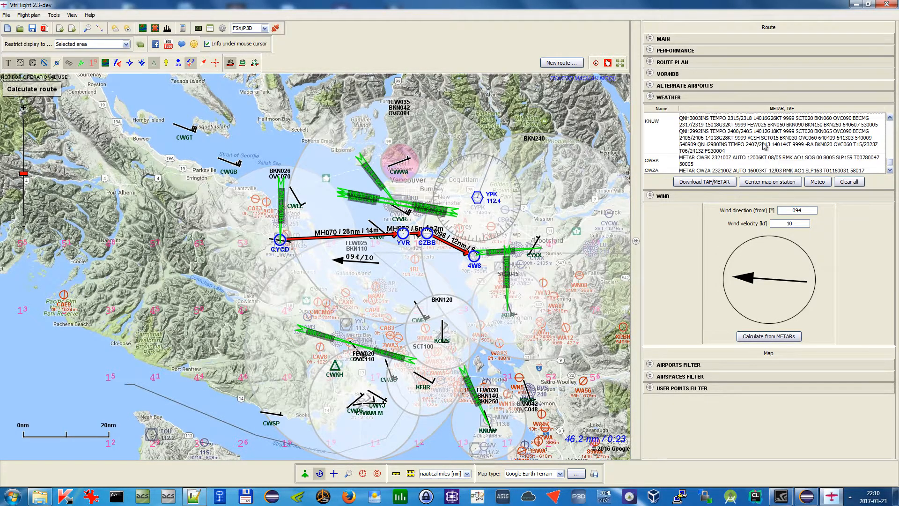
left_click(763, 144)
left_click(771, 184)
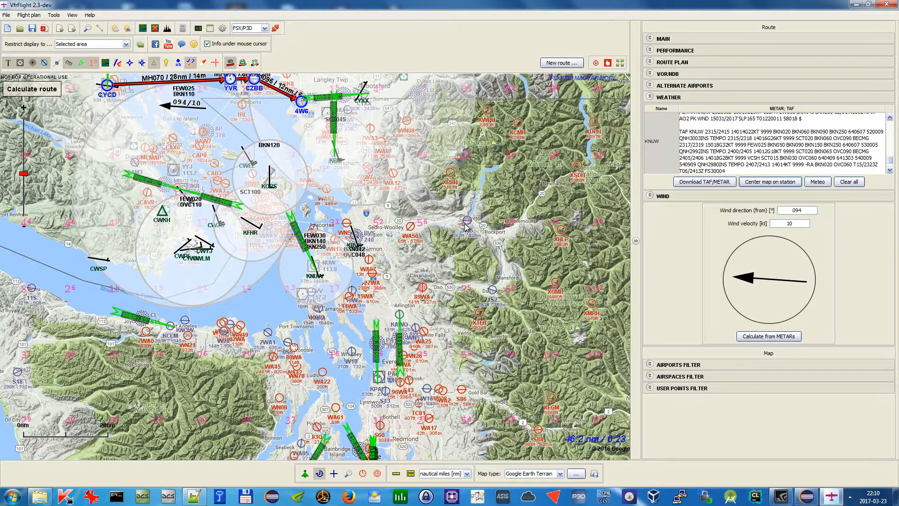
left_click_drag(322, 164, 435, 239)
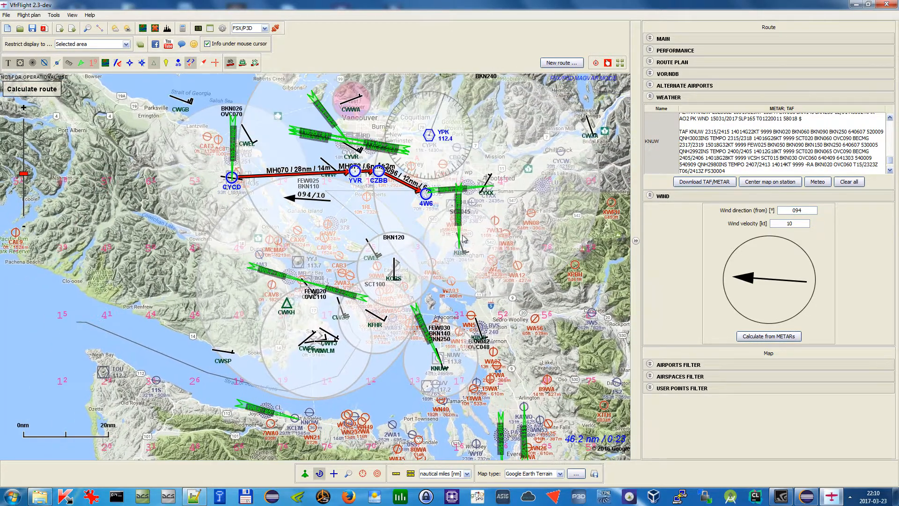
Clear all weather reports and collapse the weather section
left_click(849, 182)
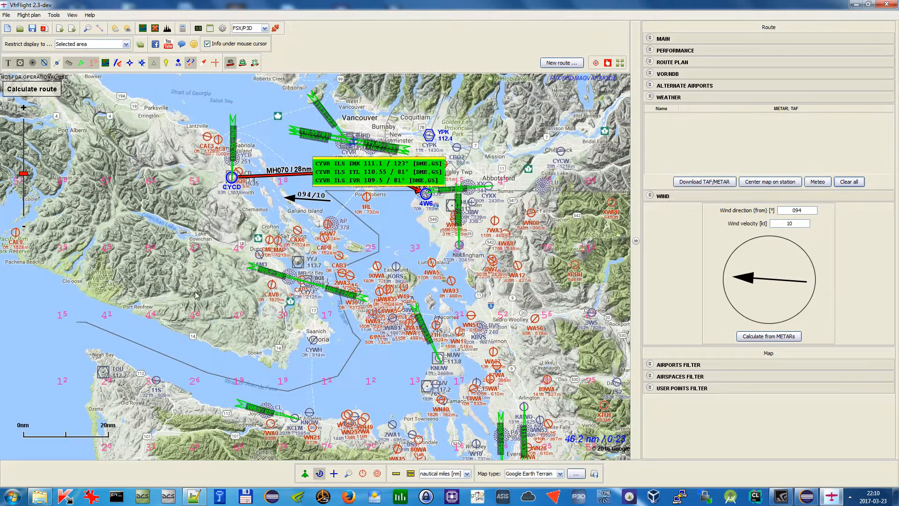
left_click(734, 101)
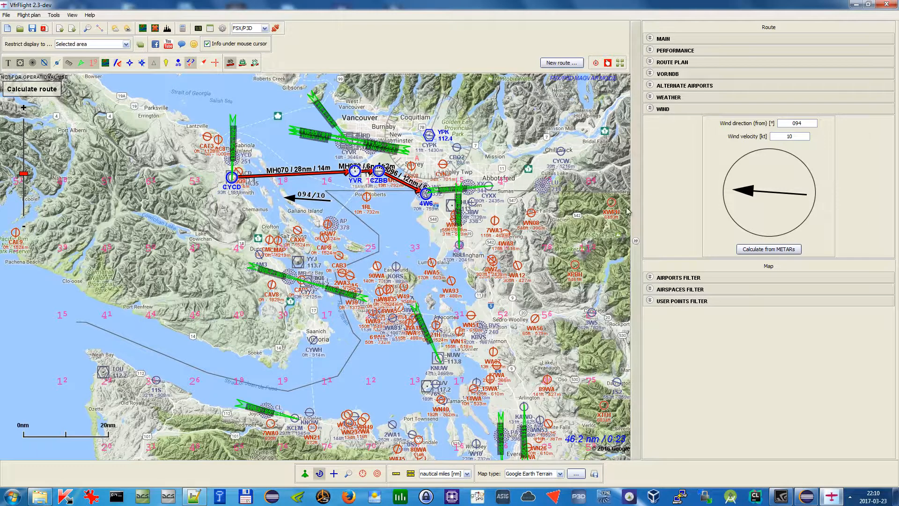
Set the wind direction to 095° by dragging the wind indicator
left_click_drag(300, 193, 443, 277)
scroll(443, 278, "up", 1)
left_click_drag(753, 186, 796, 183)
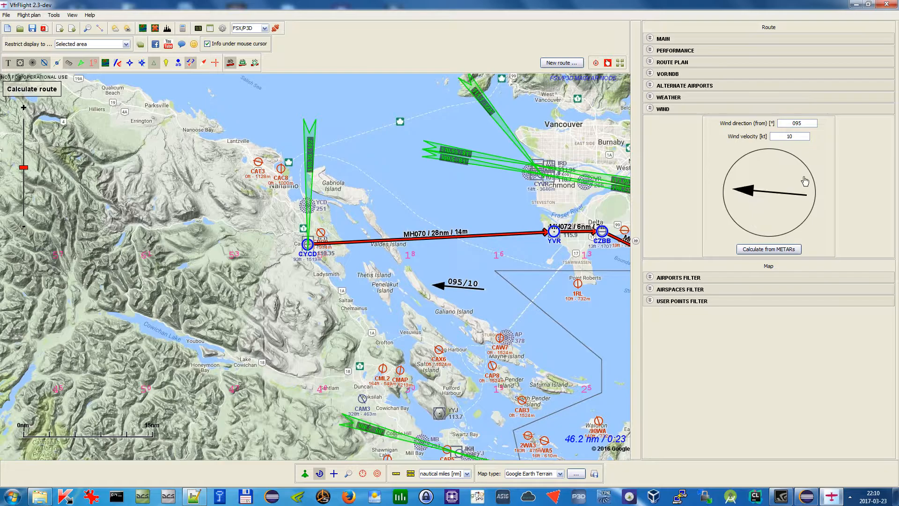
Try to calculate the wind from METARs, dismiss the error, and collapse the wind section
left_click(795, 256)
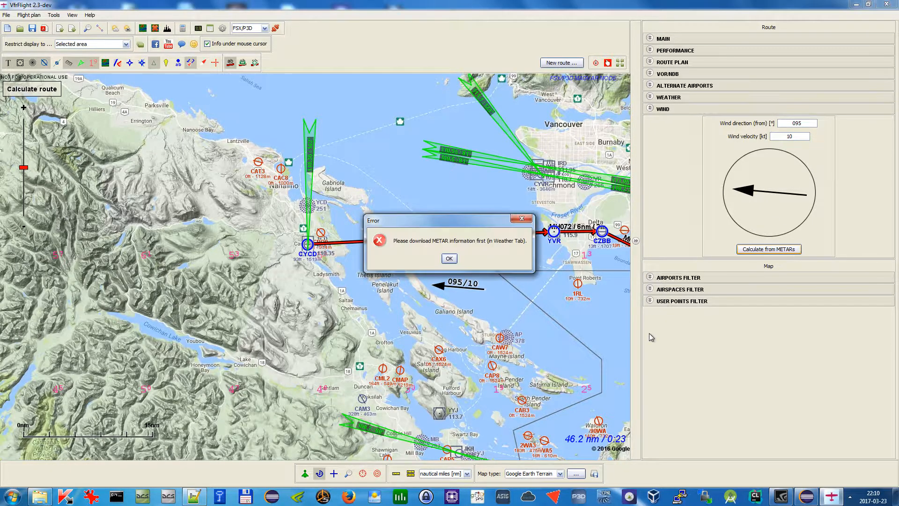
left_click(450, 260)
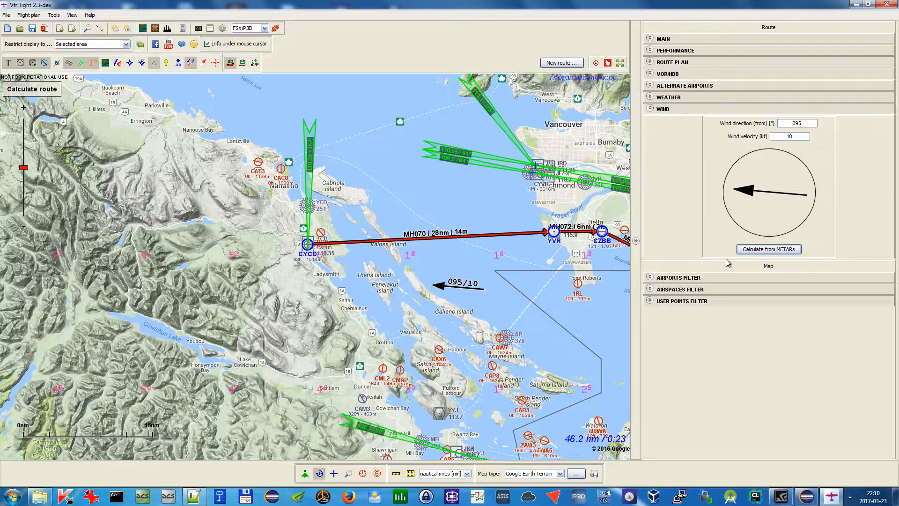
left_click(678, 109)
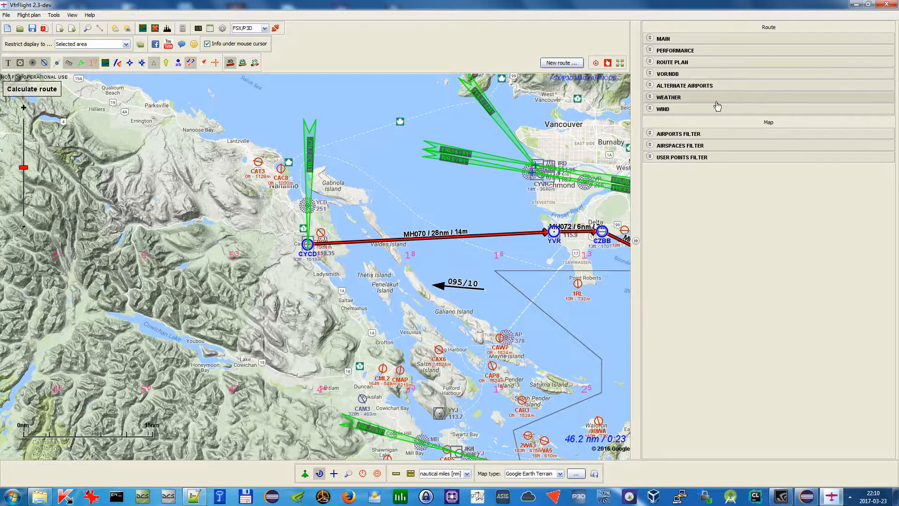
Open the airports filter and pan and zoom the map to examine airports around the route
left_click_drag(505, 191, 359, 214)
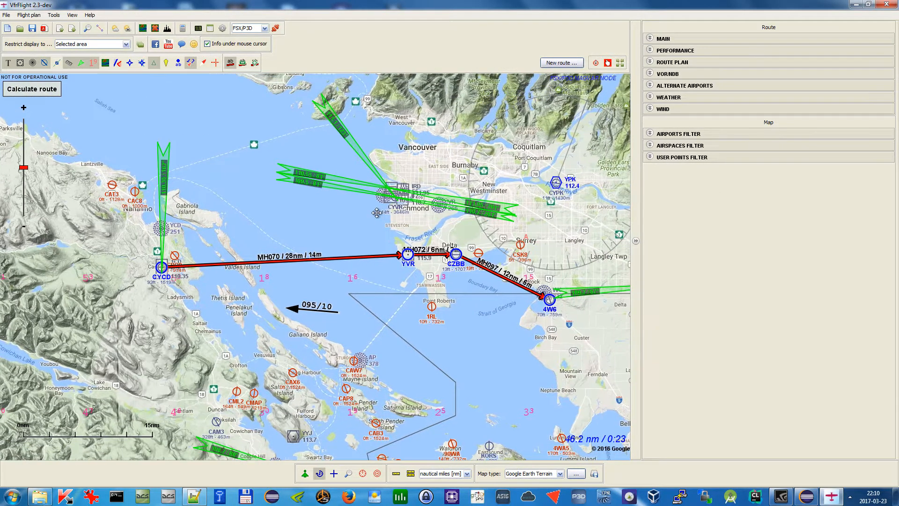
left_click(719, 137)
left_click_drag(466, 165, 437, 198)
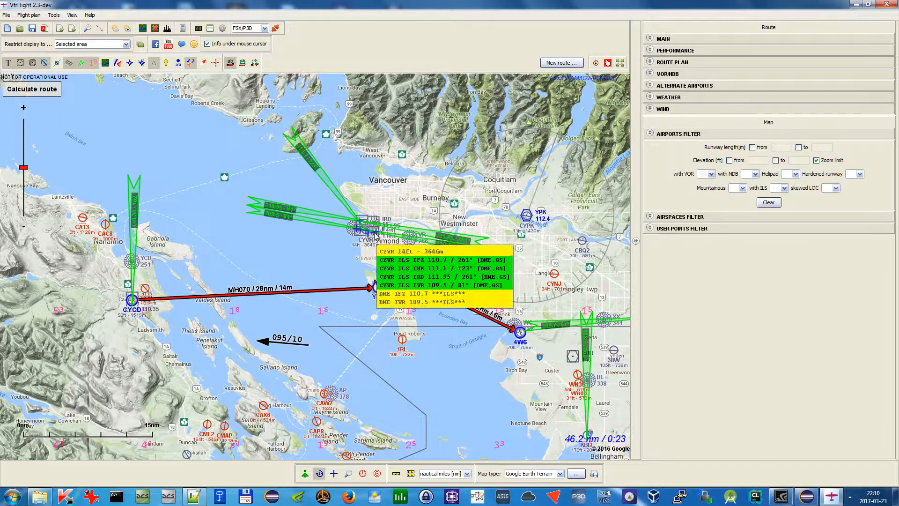
scroll(469, 185, "down", 1)
left_click_drag(442, 169, 417, 235)
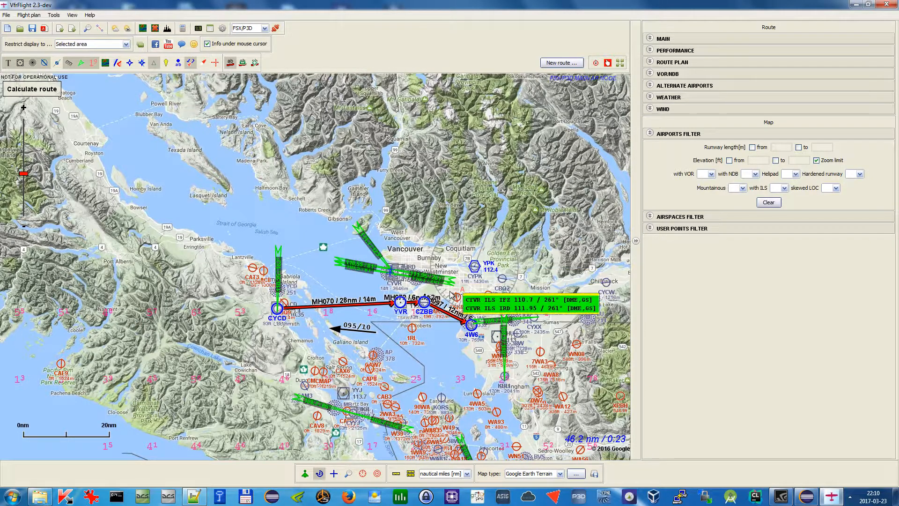
scroll(452, 288, "up", 1)
left_click_drag(556, 383, 467, 197)
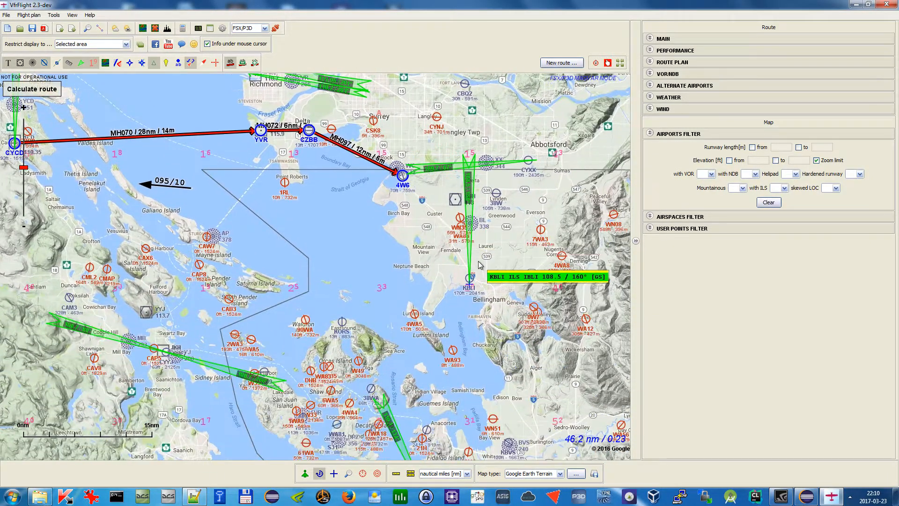
left_click_drag(438, 326, 519, 247)
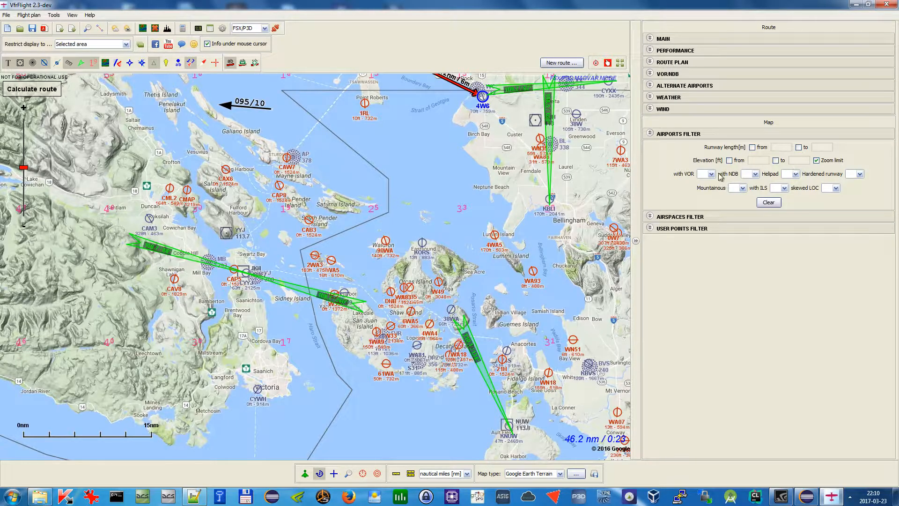
Try the hardened runway airport filter with Yes and No, then reset it to blank
left_click(711, 175)
left_click(712, 175)
left_click(860, 174)
left_click(855, 189)
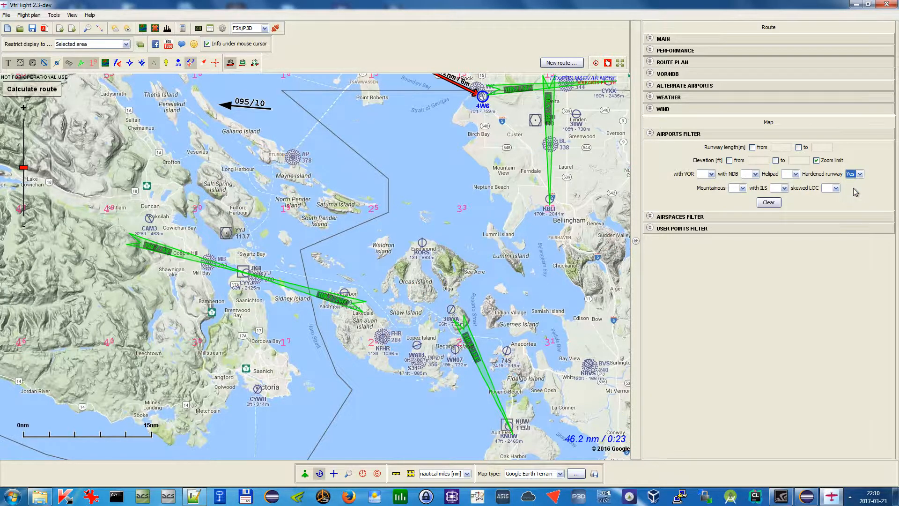
left_click(860, 174)
left_click(855, 197)
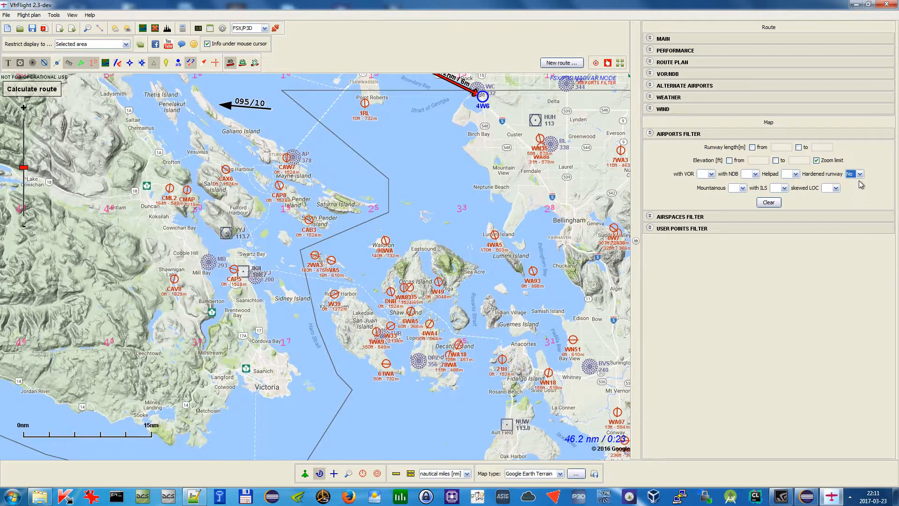
left_click(861, 174)
left_click(855, 182)
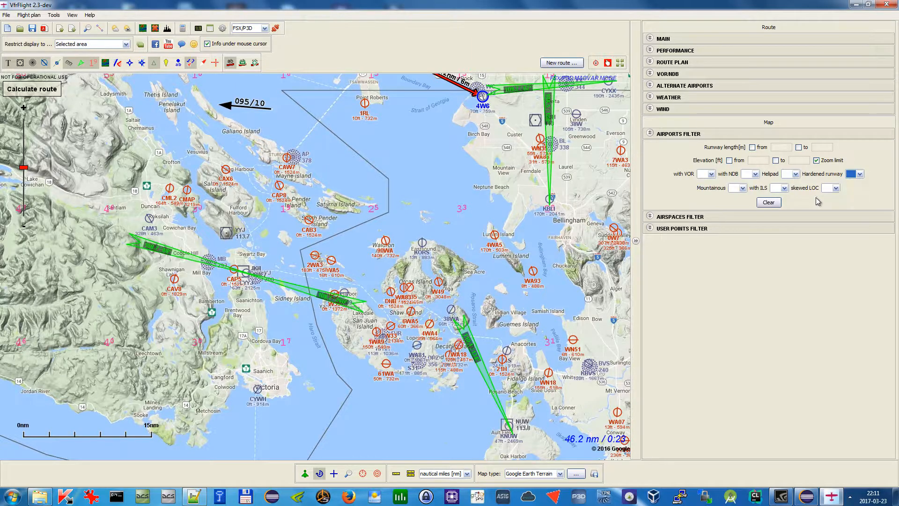
Collapse the airports filter and expand the airspaces filter section
left_click_drag(188, 235, 222, 270)
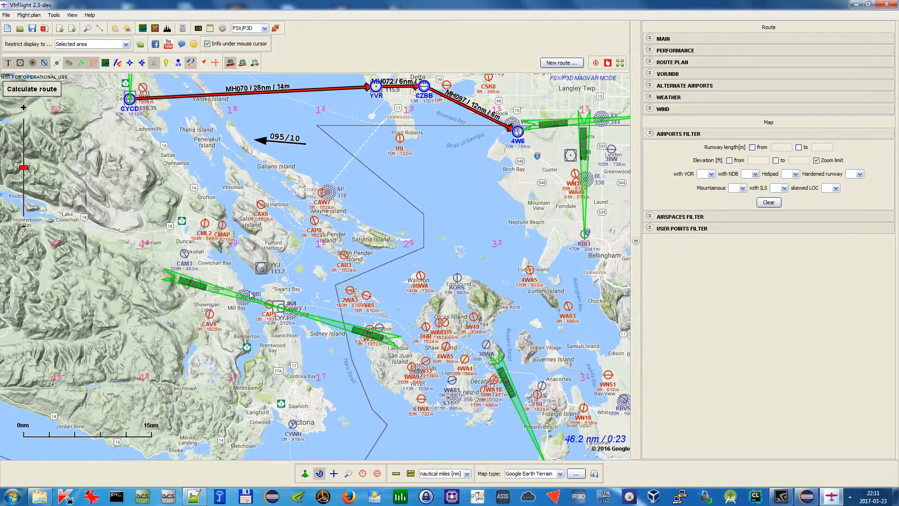
scroll(415, 177, "down", 1)
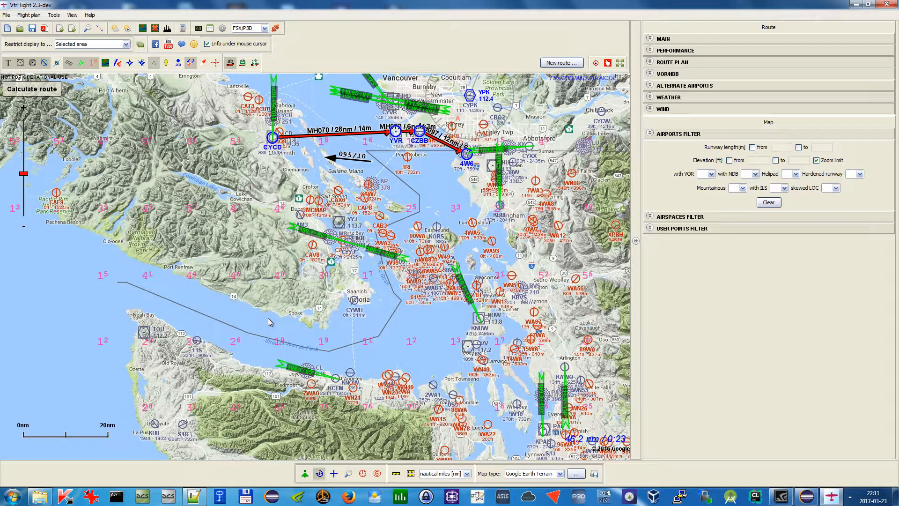
left_click(779, 134)
left_click(688, 147)
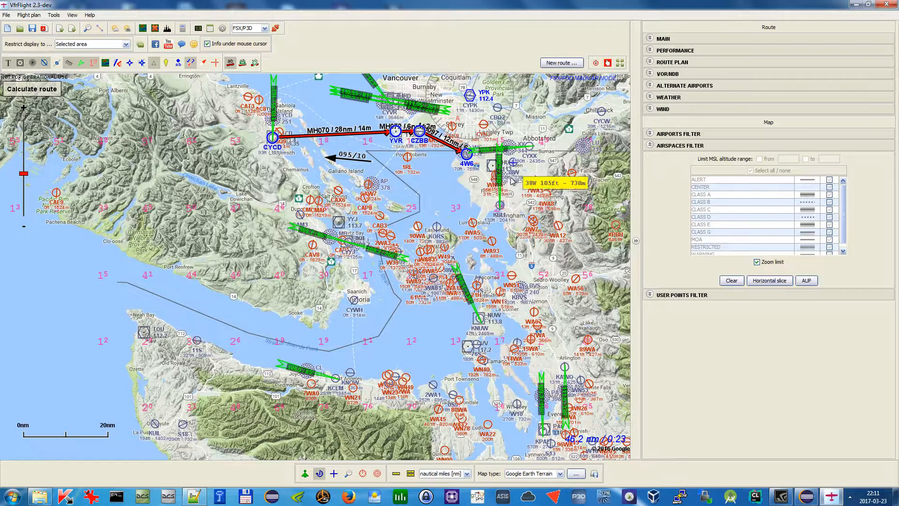
left_click_drag(425, 208, 386, 293)
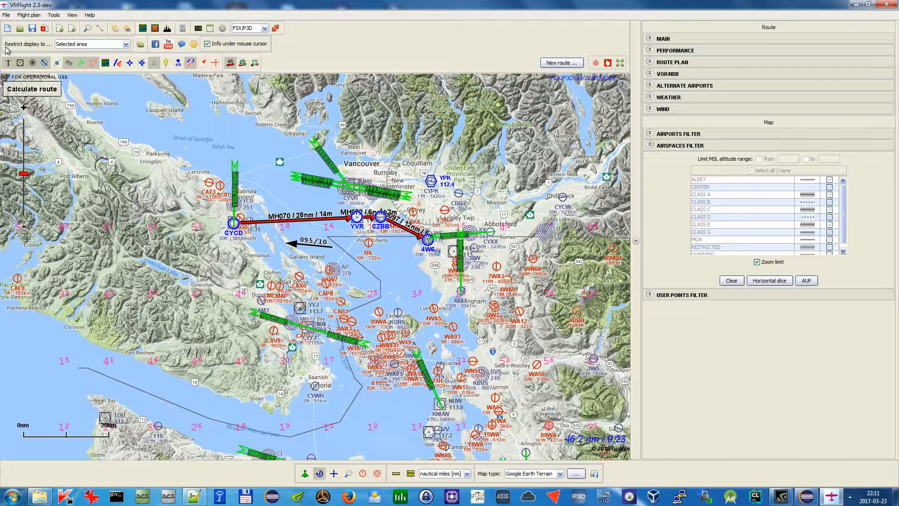
Show airspaces on the map, turn off info under mouse cursor, and hide airport, navaid and other overlay layers
left_click(117, 63)
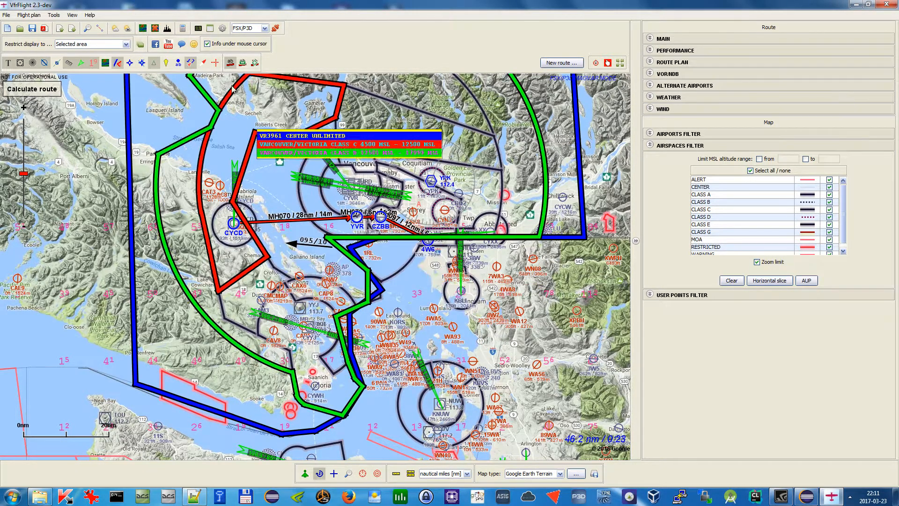
left_click(207, 44)
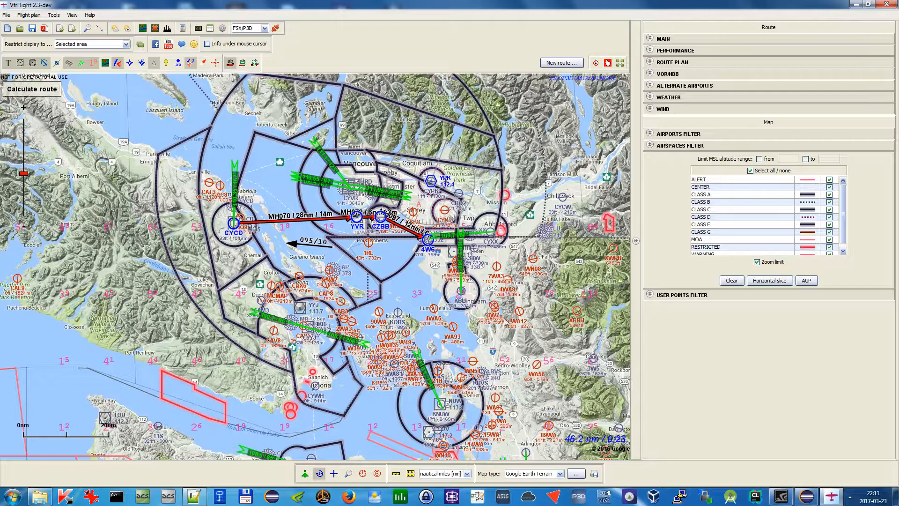
left_click(44, 63)
left_click(20, 63)
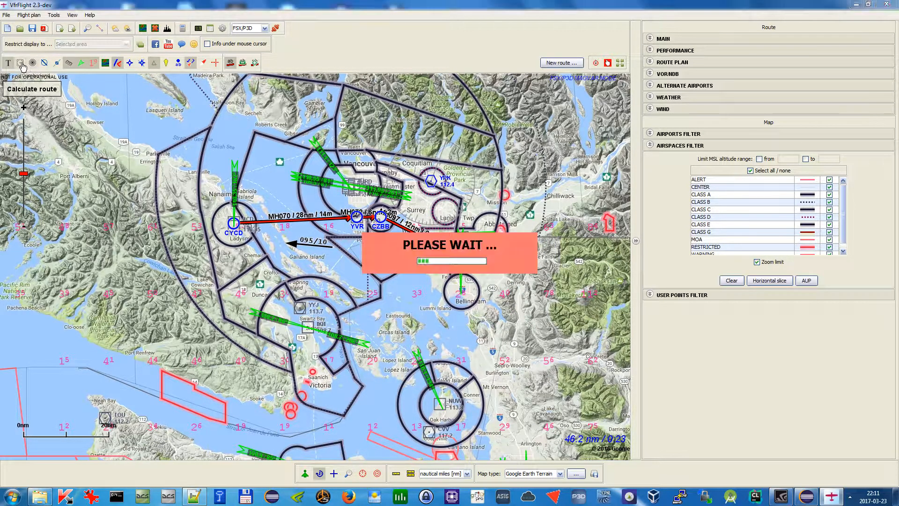
left_click(68, 64)
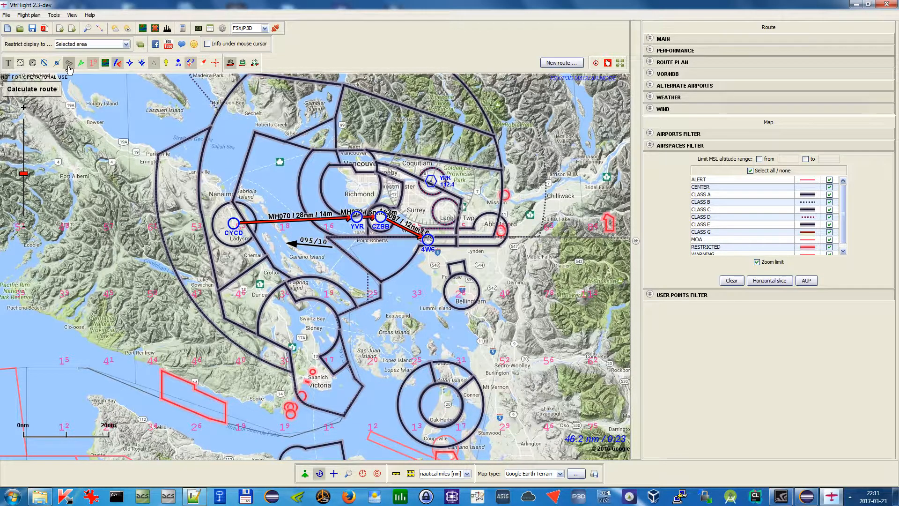
left_click(93, 63)
Deselect all airspace classes and show only Alert, Center, Class B and Class C airspaces
left_click_drag(502, 111, 479, 138)
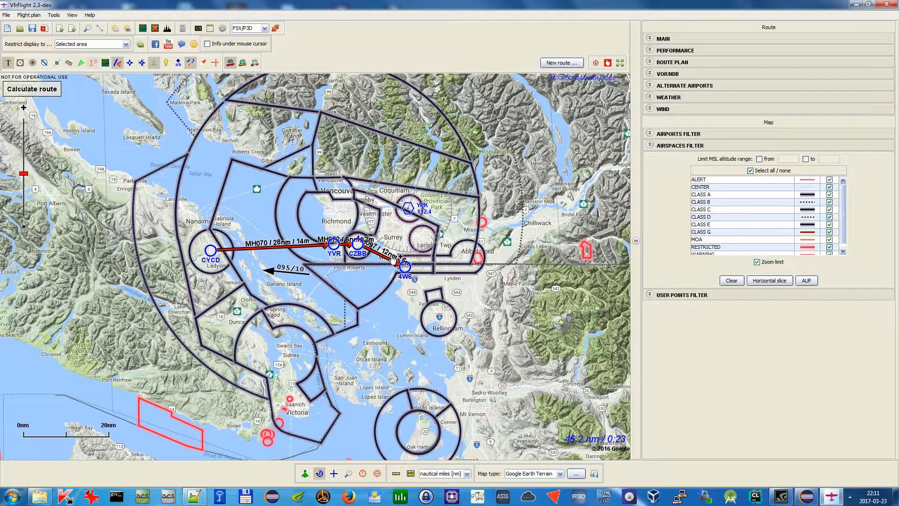
left_click(760, 160)
left_click(771, 171)
left_click(829, 180)
left_click(829, 188)
left_click(830, 195)
left_click(831, 212)
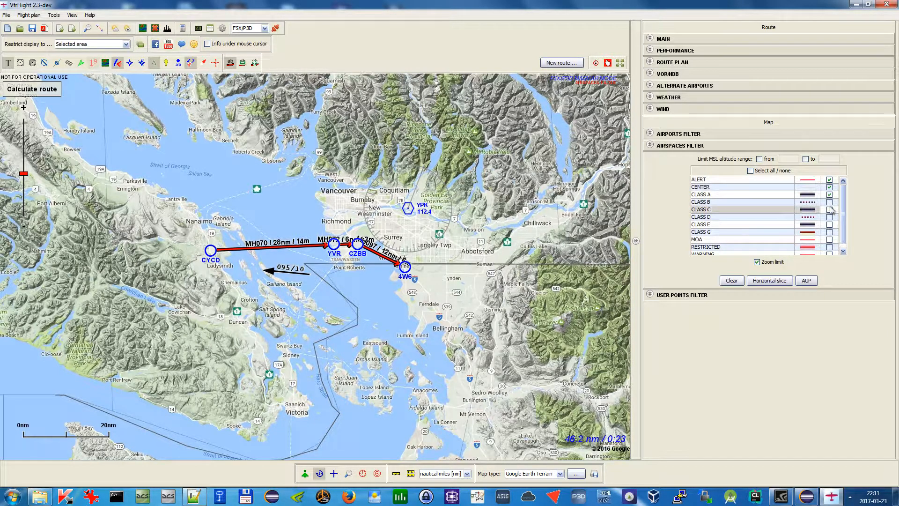
left_click(831, 212)
left_click(830, 211)
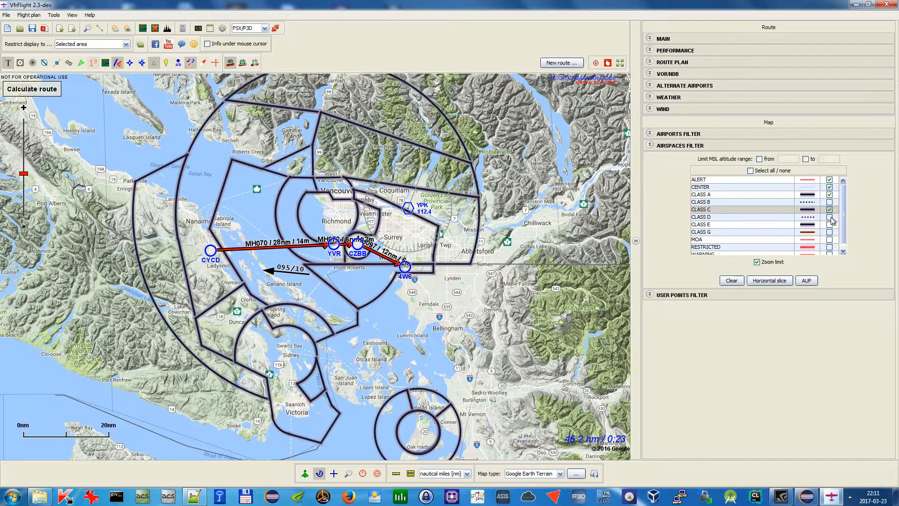
left_click(830, 217)
left_click(830, 225)
left_click(830, 225)
left_click(830, 218)
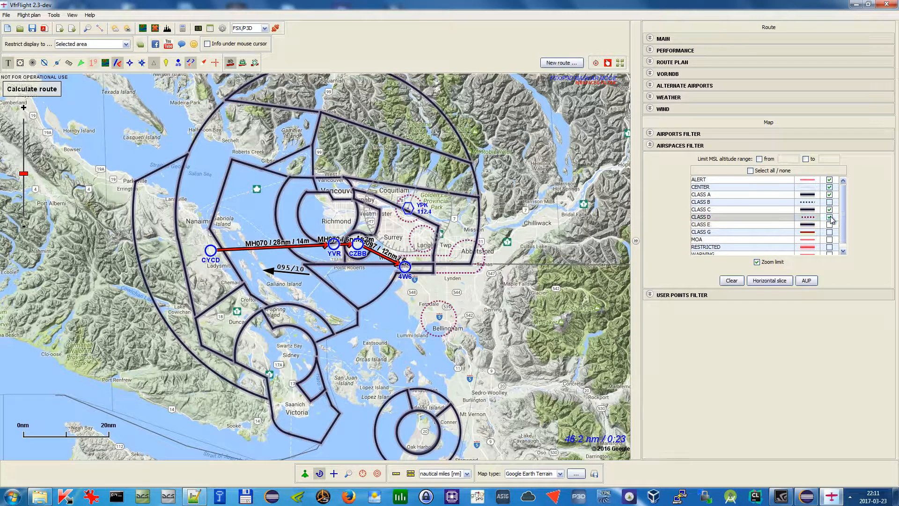
left_click(830, 201)
left_click(830, 196)
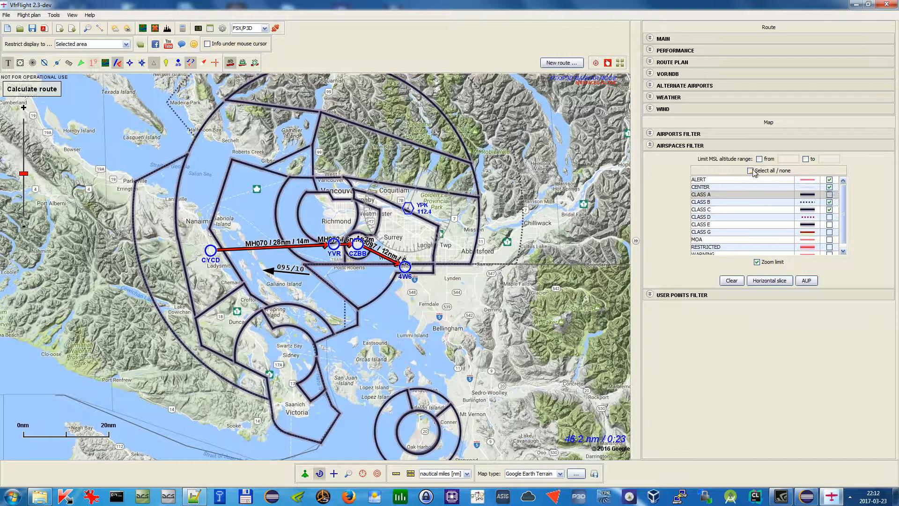
Select all airspace classes and open the horizontal slice view of the map
left_click(751, 171)
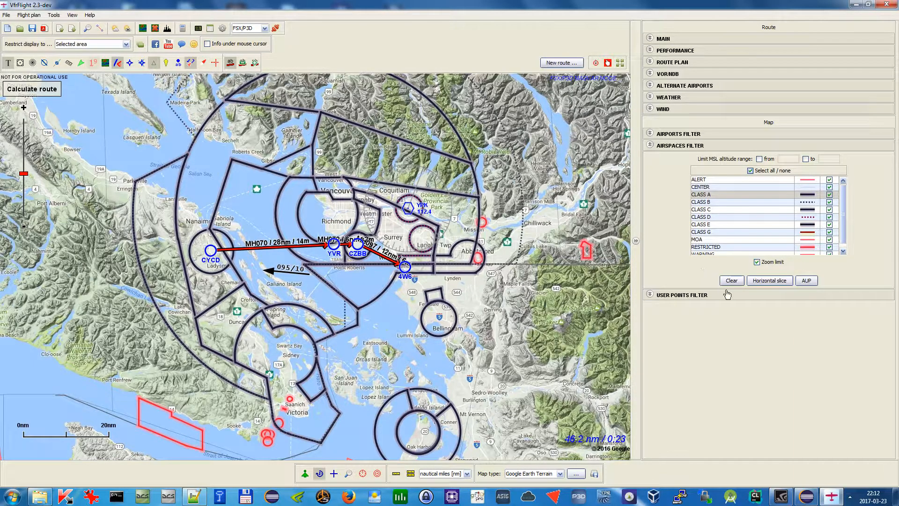
left_click(770, 281)
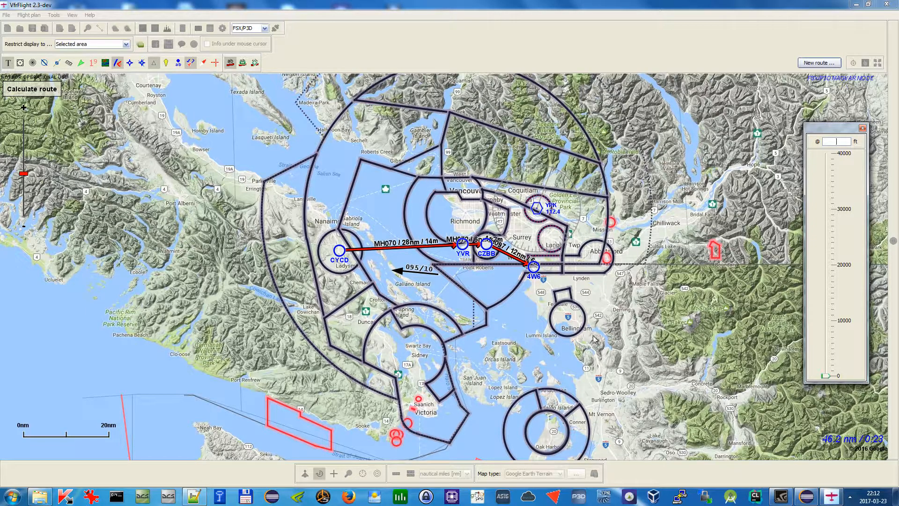
scroll(628, 319, "down", 2)
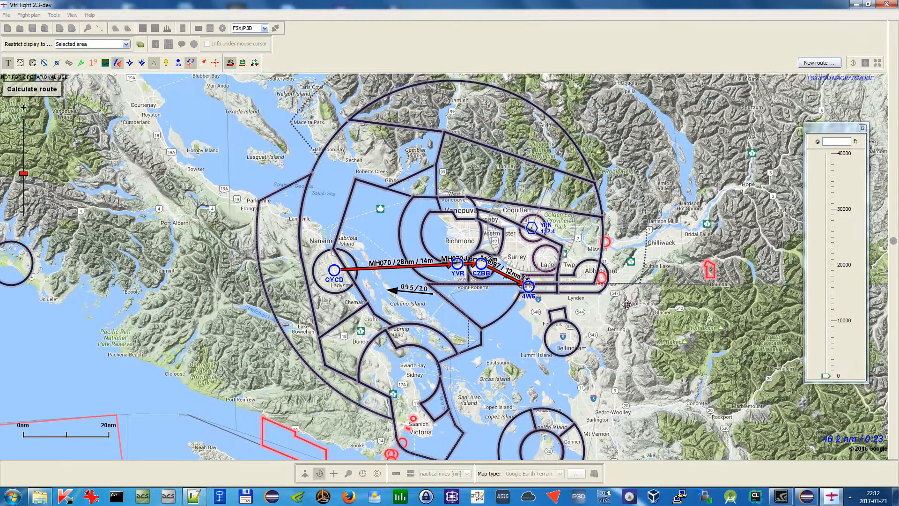
left_click_drag(625, 319, 553, 265)
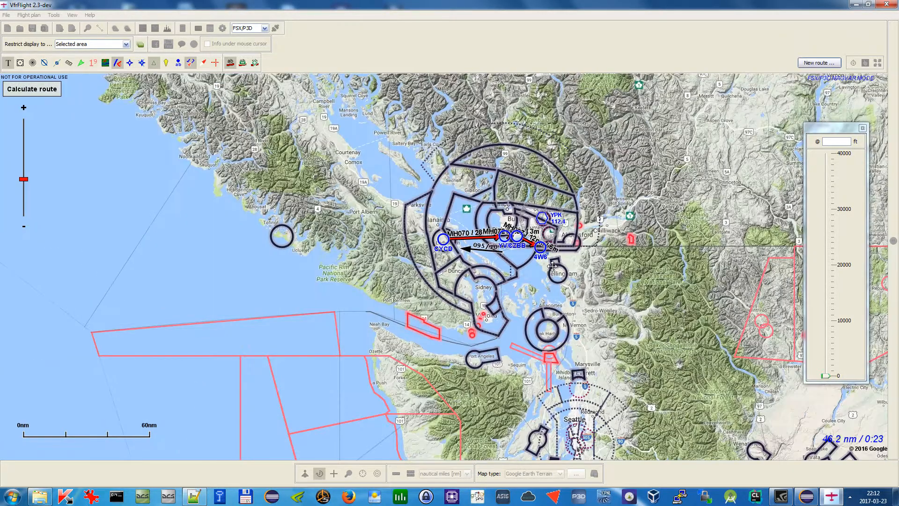
scroll(553, 265, "up", 2)
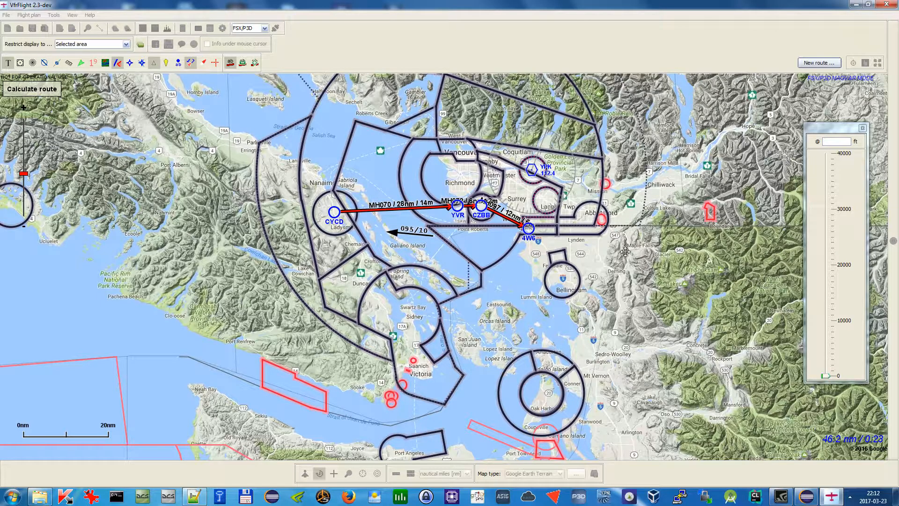
Slide the horizontal slice altitude up, set it to 1500 ft, and close the slice view
left_click(826, 376)
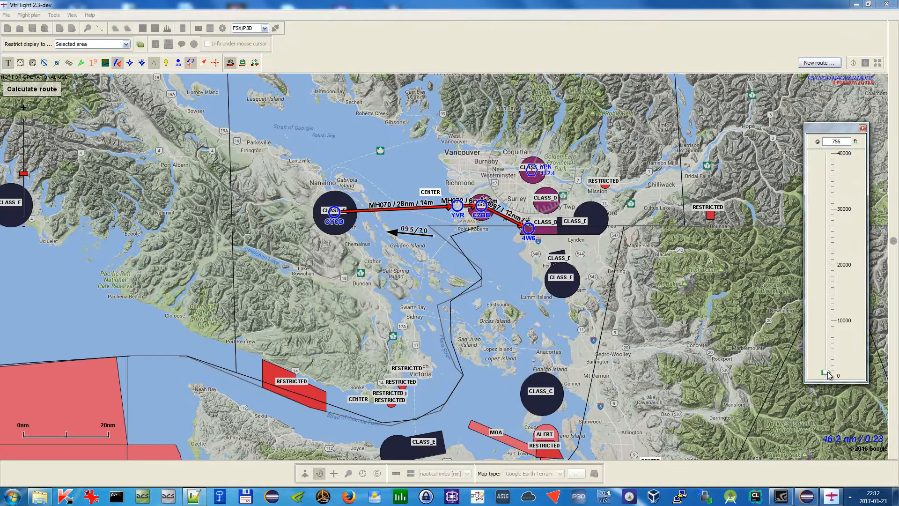
left_click_drag(827, 375, 829, 317)
double_click(849, 139)
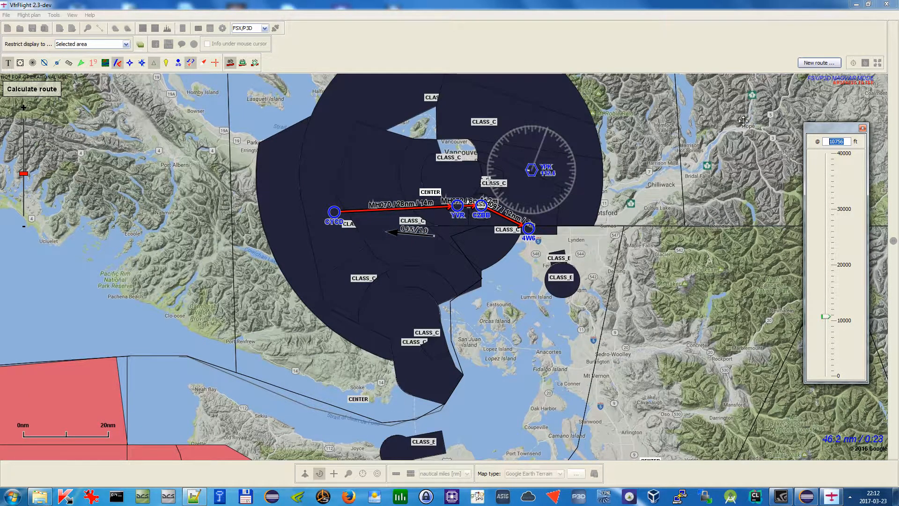
type("1500")
key("Return")
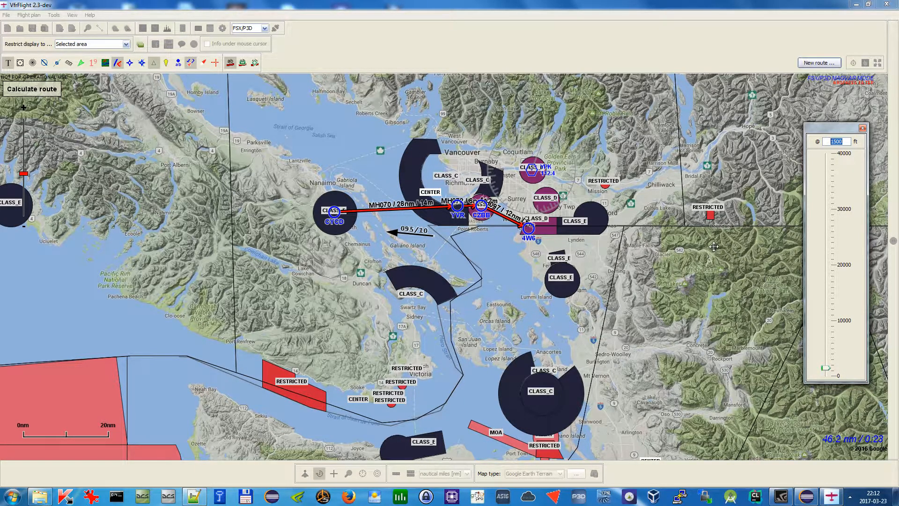
mouse_move(831, 370)
left_mouse_down()
mouse_move(831, 334)
mouse_move(829, 372)
left_mouse_up()
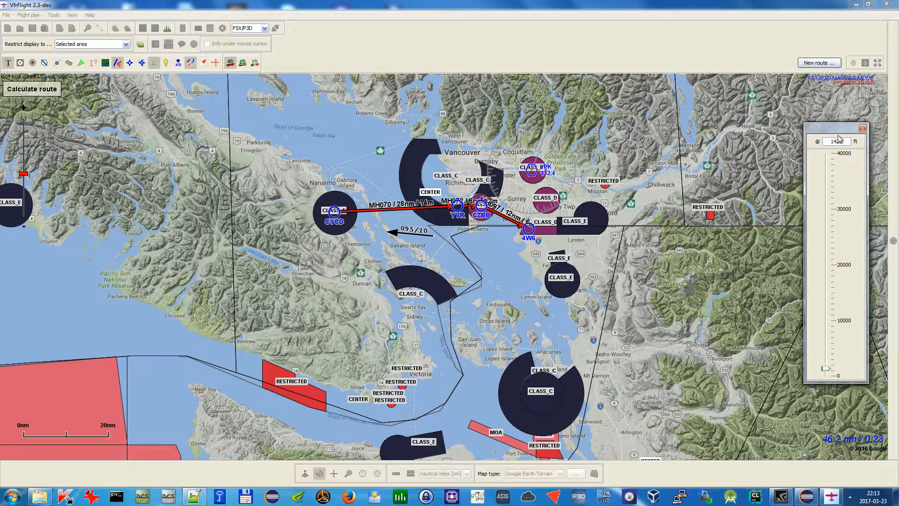
left_click(862, 128)
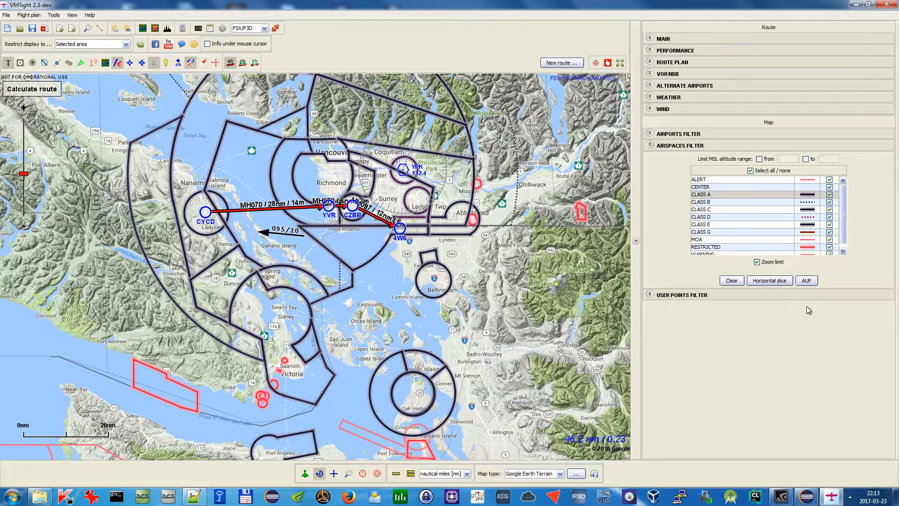
Open the AUP integration dialog, read its instructions, and close it
left_click(807, 283)
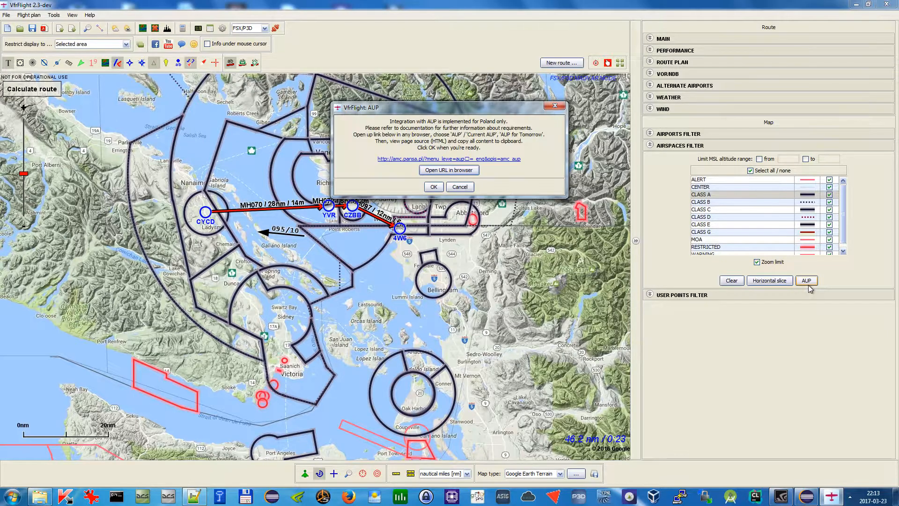
left_click_drag(471, 112, 521, 130)
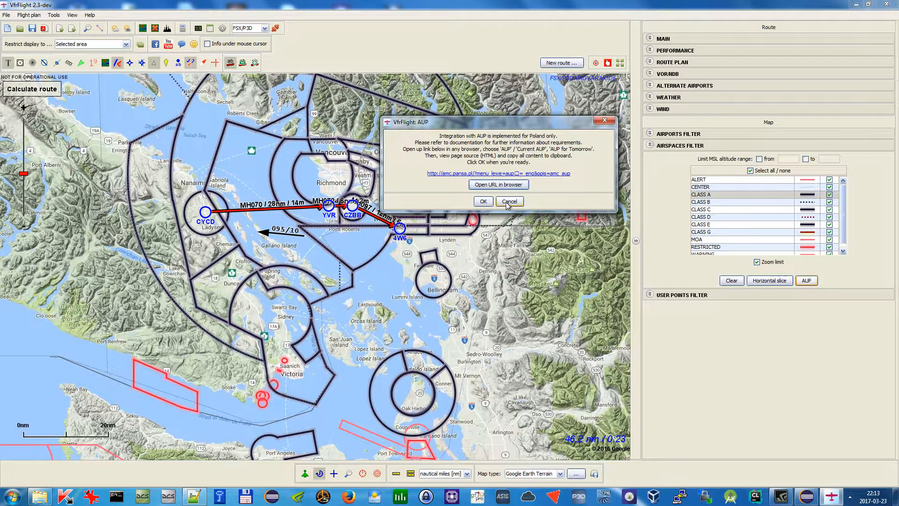
left_click(606, 120)
Collapse the airspaces filter and expand the user points filter section
left_click_drag(257, 309, 290, 302)
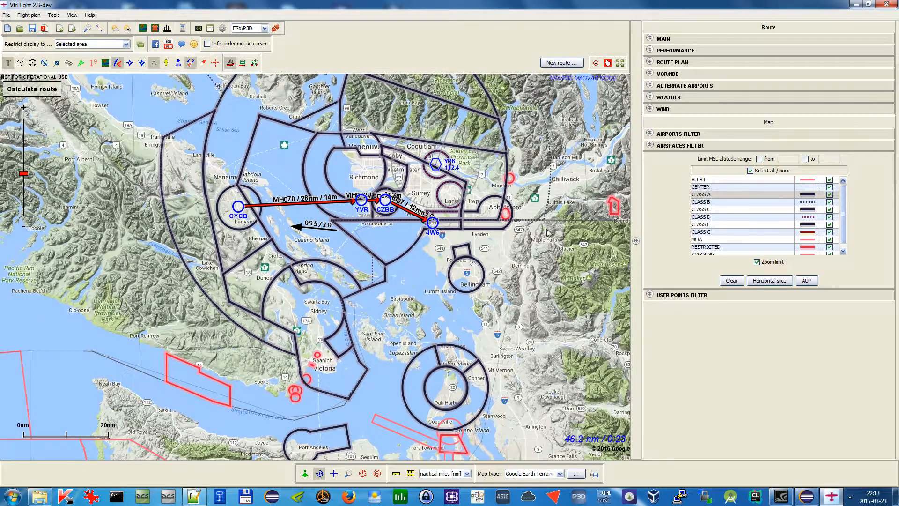
left_click(710, 147)
left_click(680, 157)
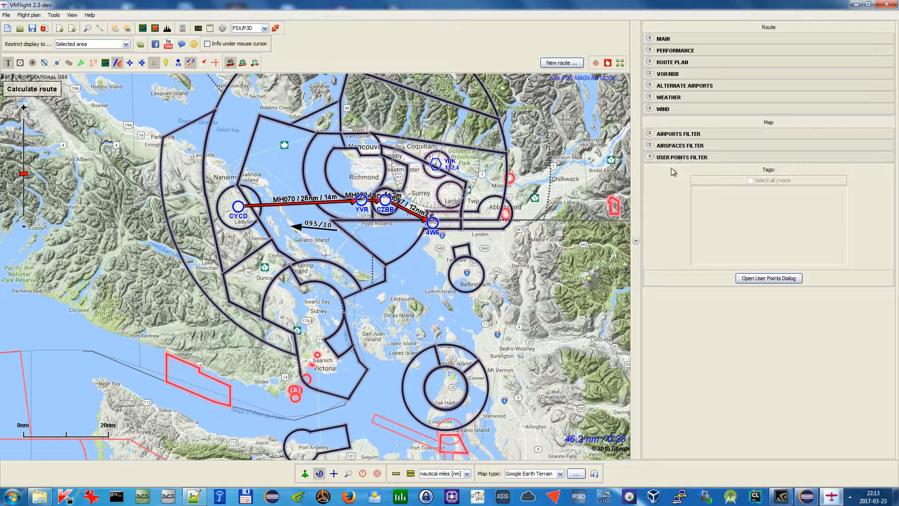
Open the user points dialog to view its list and options, and close it
left_click_drag(520, 309, 561, 328)
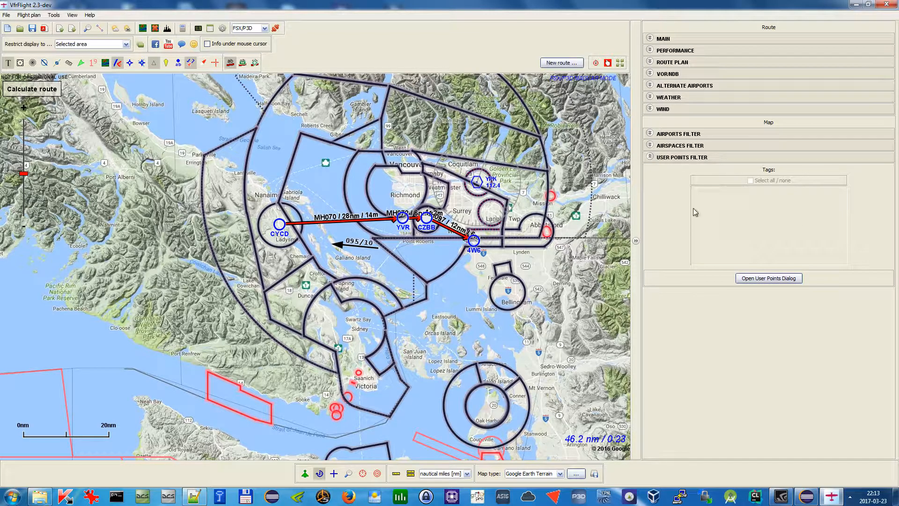
left_click(766, 281)
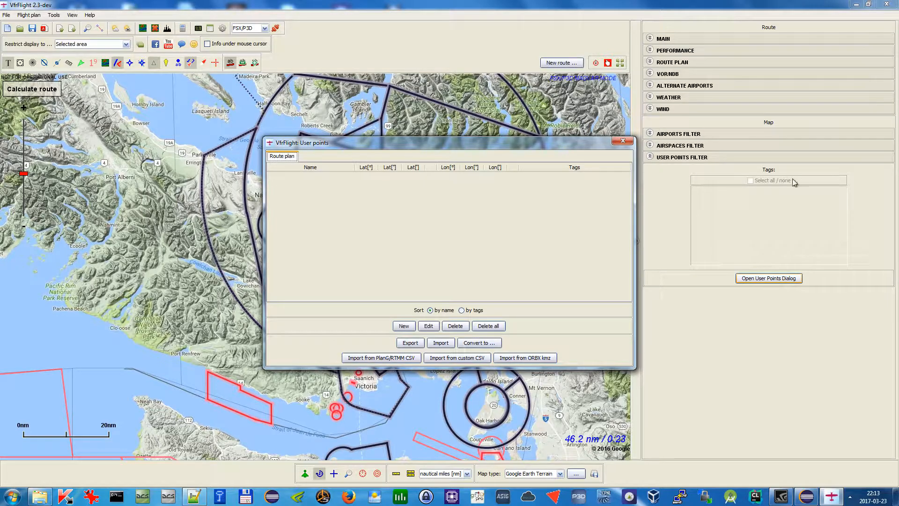
left_click(623, 141)
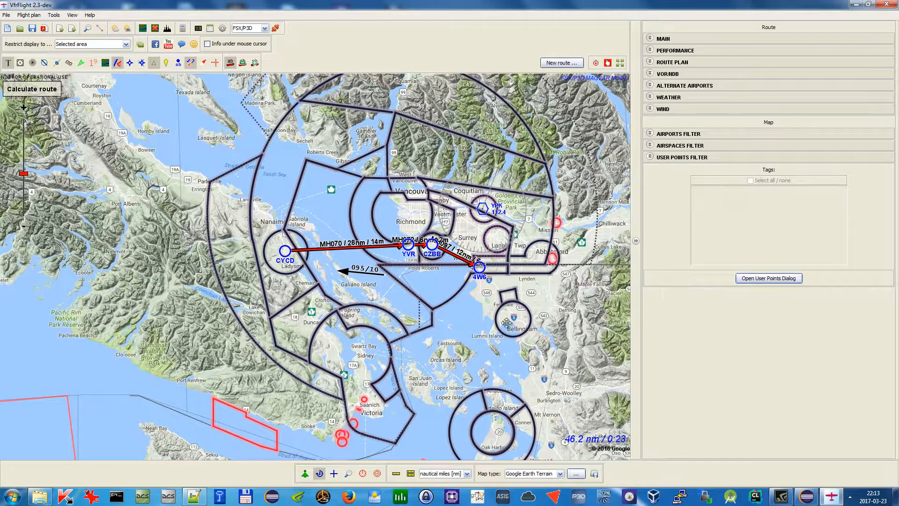